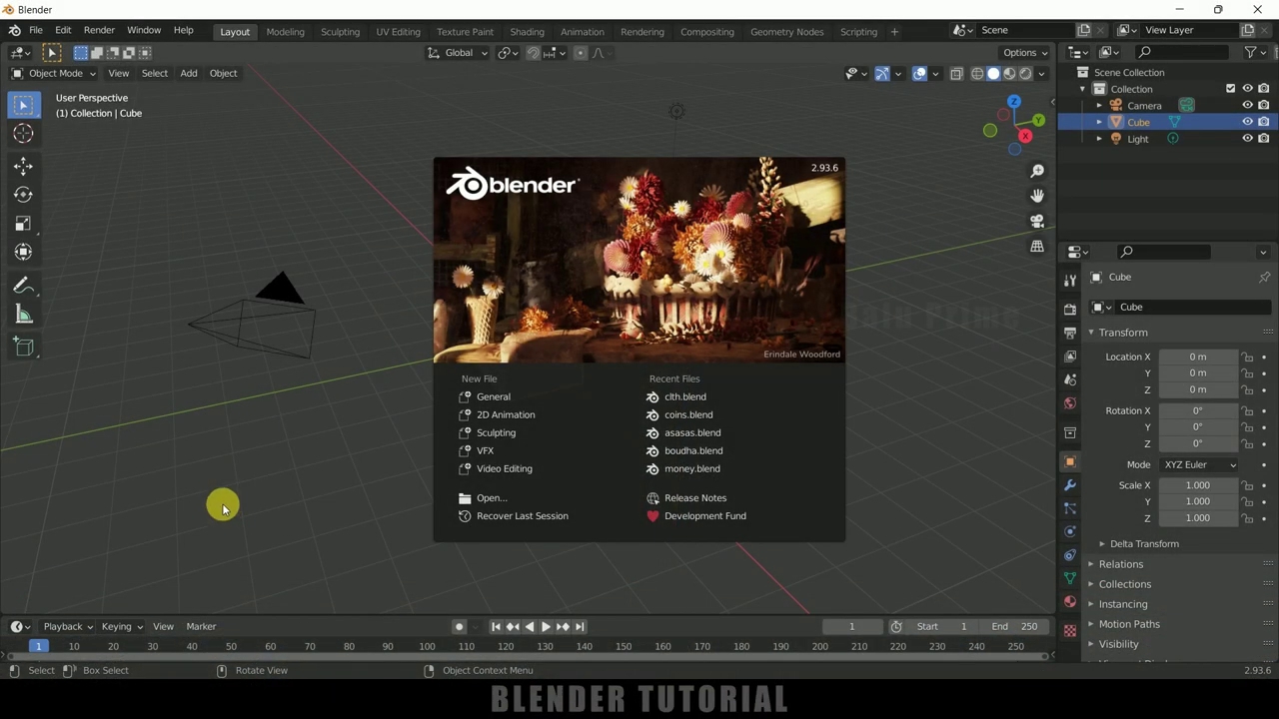
Dismiss the splash screen and delete all the default scene objects
click(1002, 319)
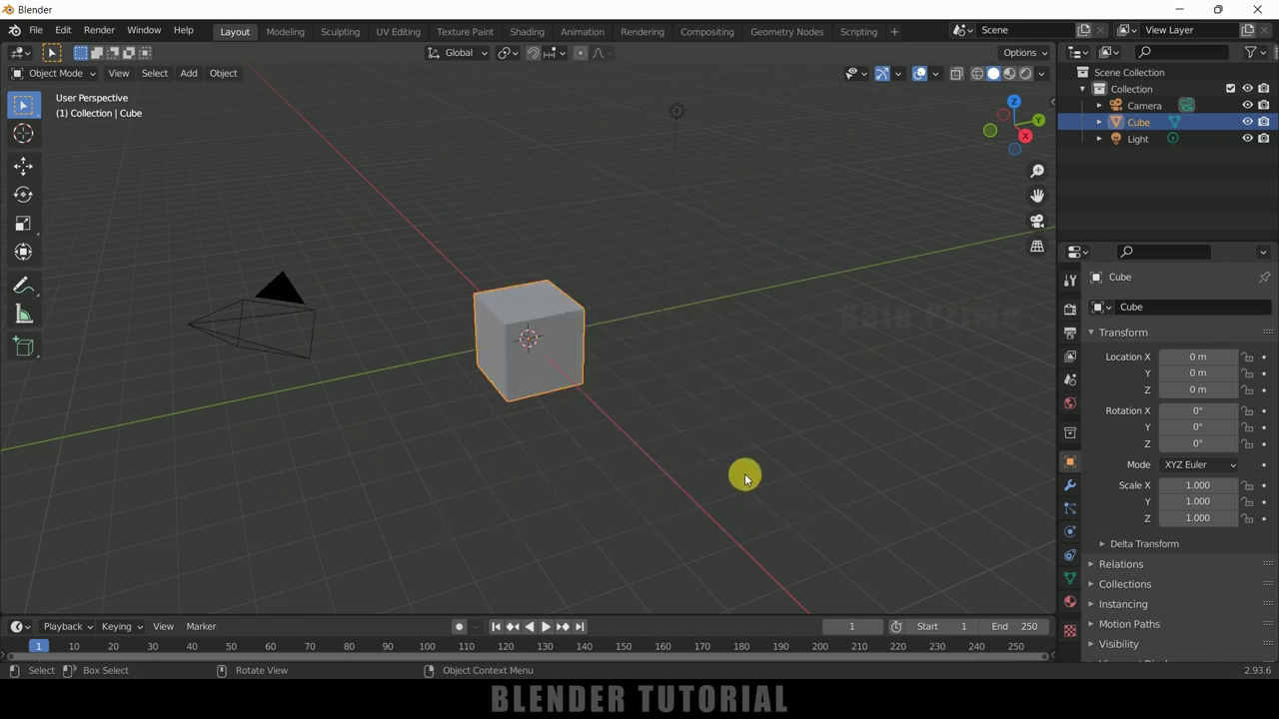
key(a)
key(Delete)
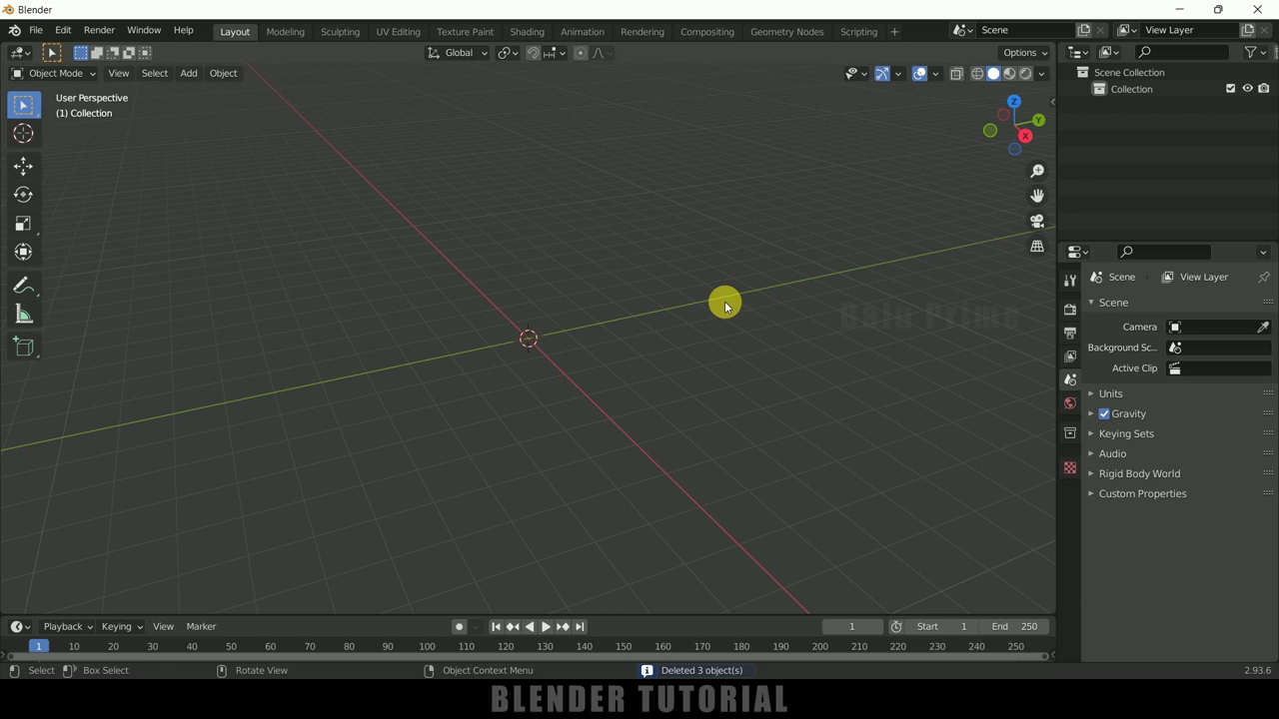
Import the FBX file Clean And Jerk.fbx from the Downloads folder into the empty scene
click(35, 31)
mouse_move(88, 258)
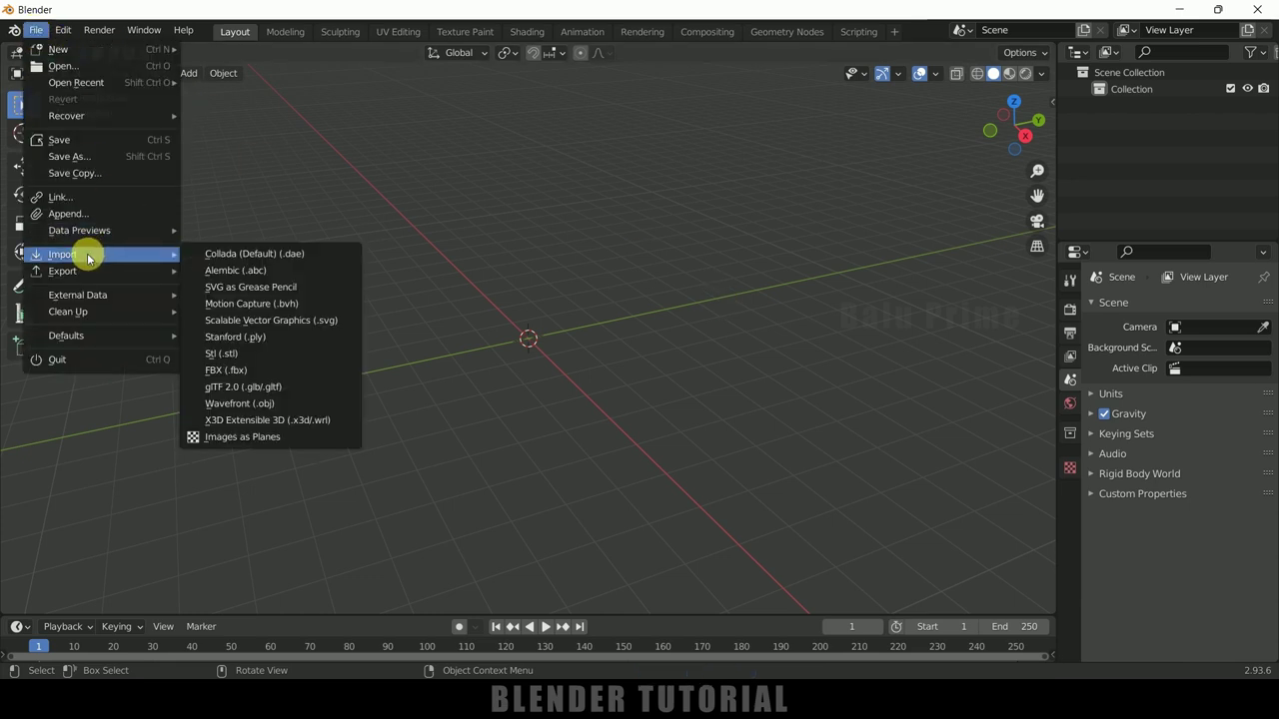
click(237, 370)
click(255, 271)
scroll(765, 419, down, 5)
click(587, 415)
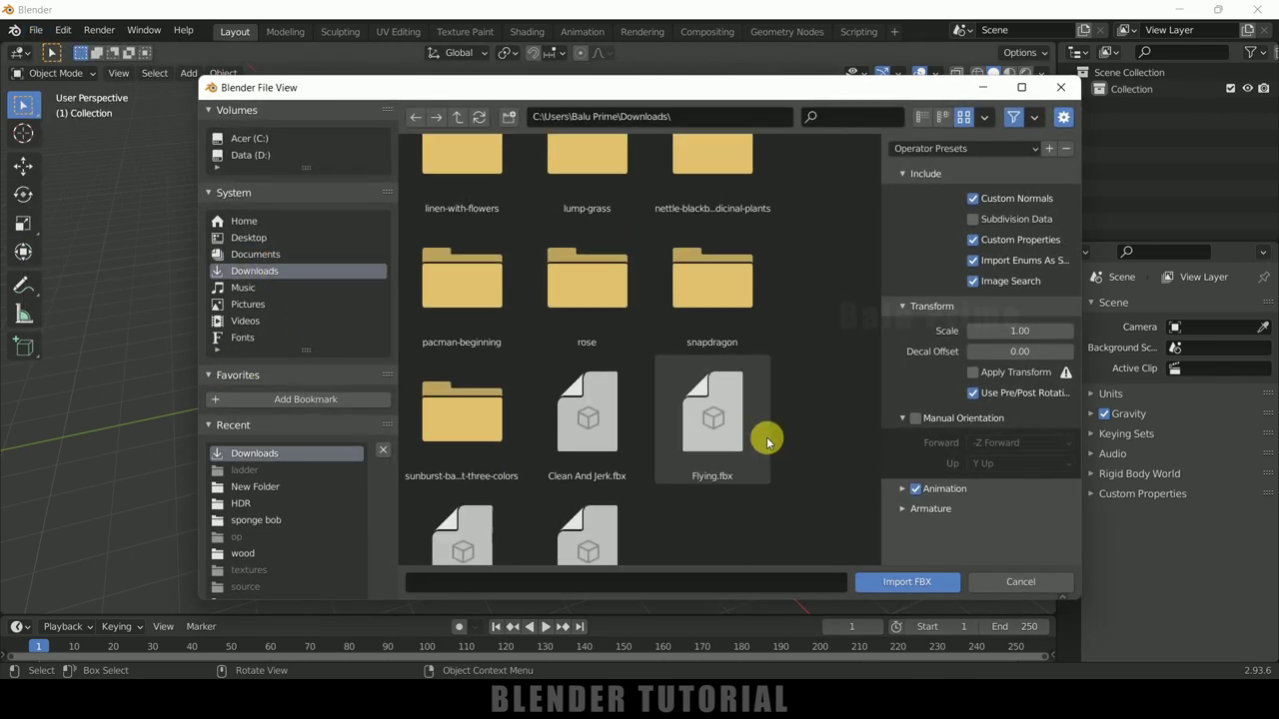
click(913, 583)
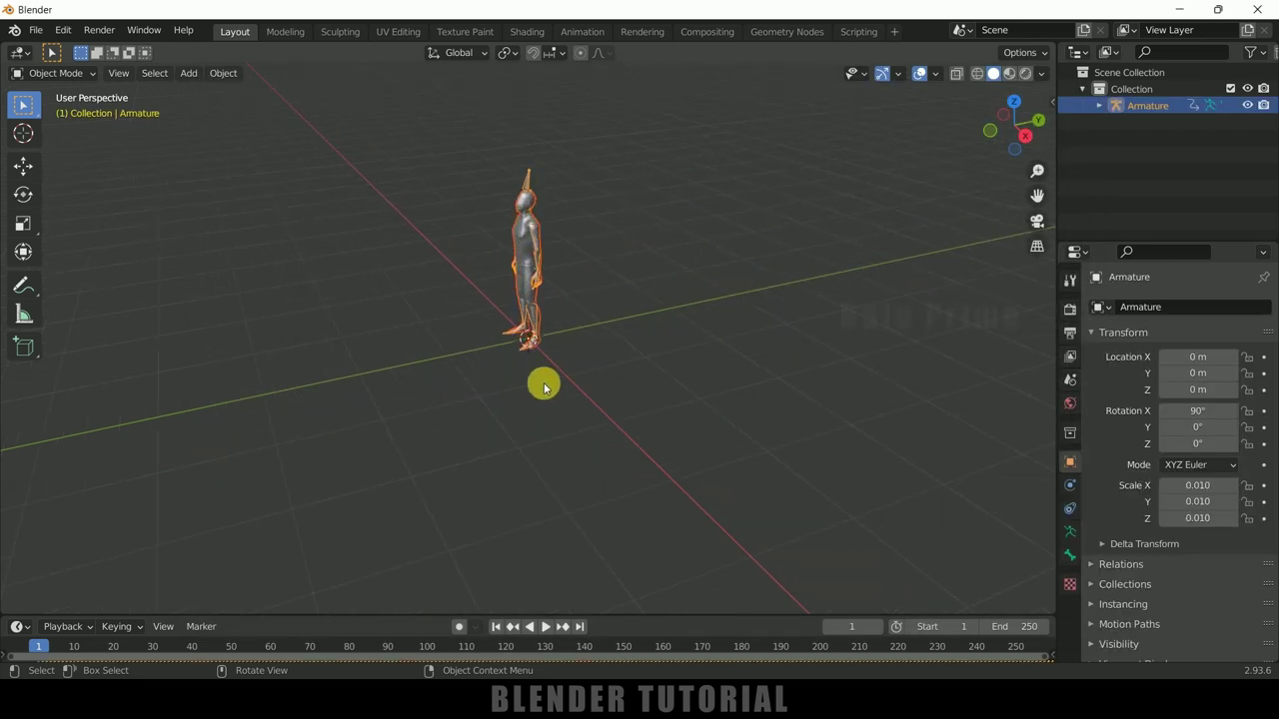
middle_drag(541, 388, 603, 401)
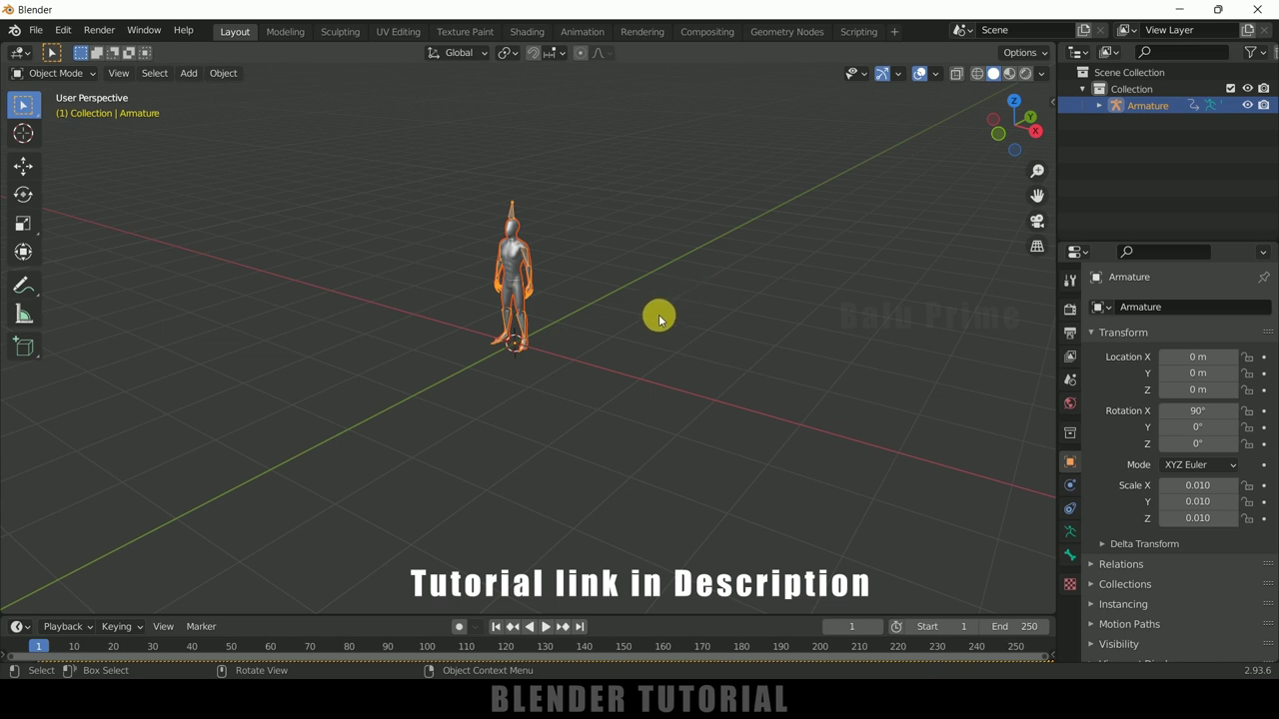
Scale the imported armature up uniformly to a scale of about 0.031
click(560, 180)
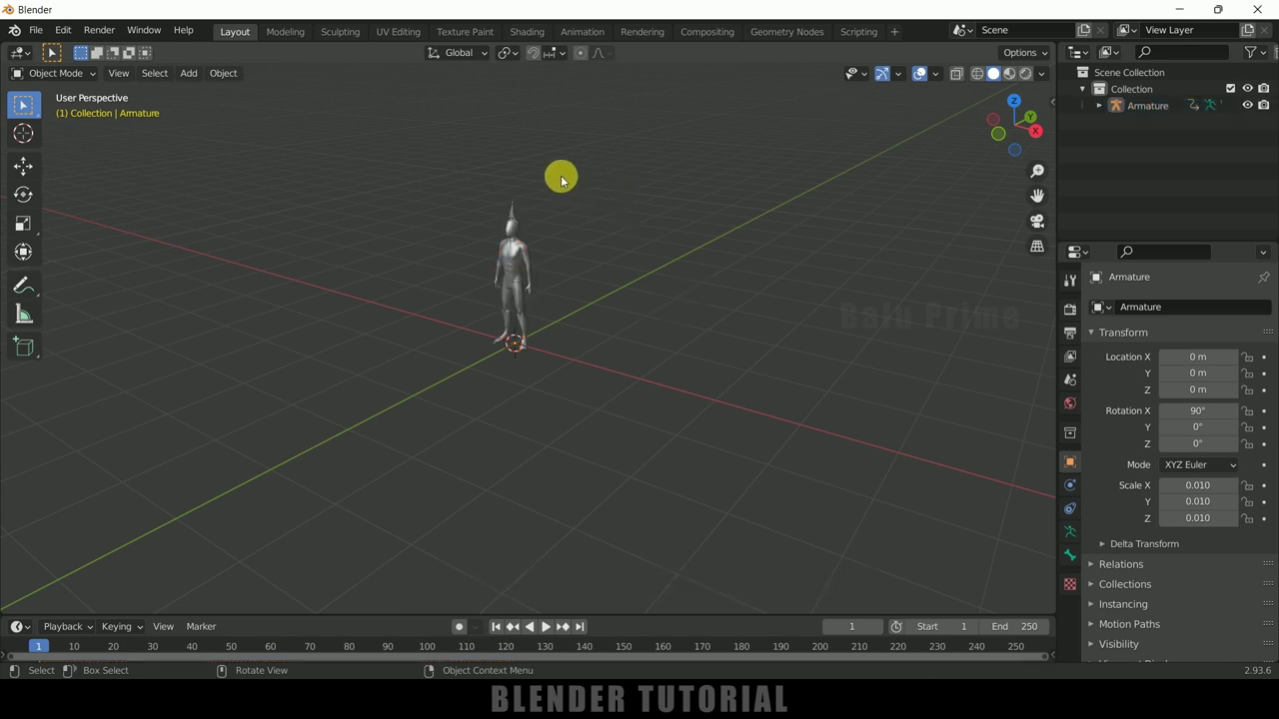
click(508, 206)
key(s)
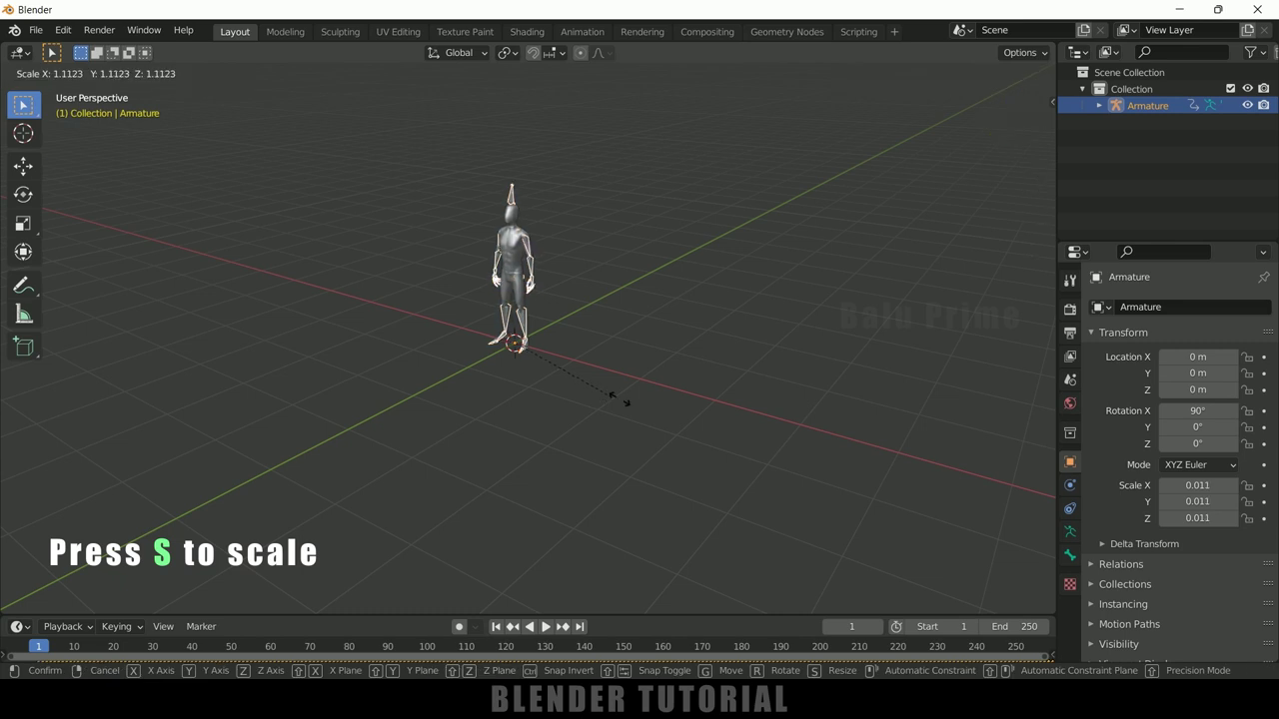
click(799, 404)
middle_drag(793, 397, 734, 440)
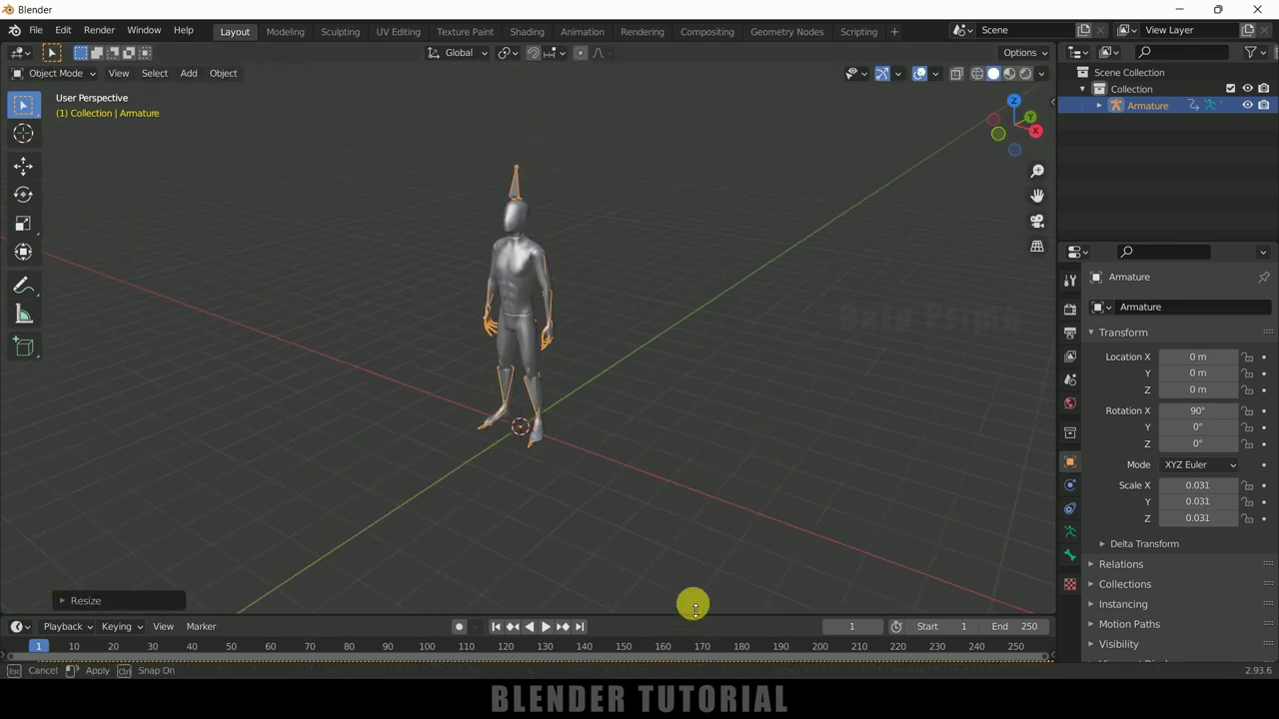
Enlarge the timeline, set the animation's end frame to 520, and show the full frame range
drag(690, 609, 699, 557)
drag(46, 598, 486, 599)
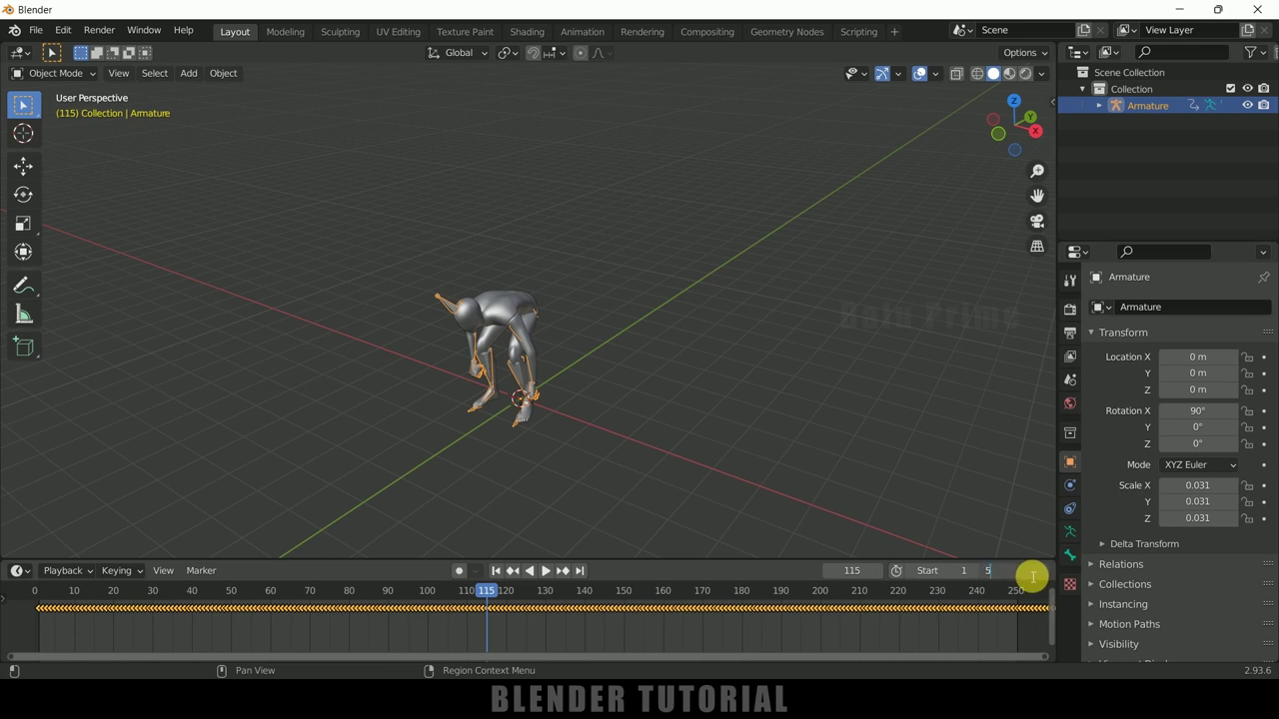
text(0)
key(Return)
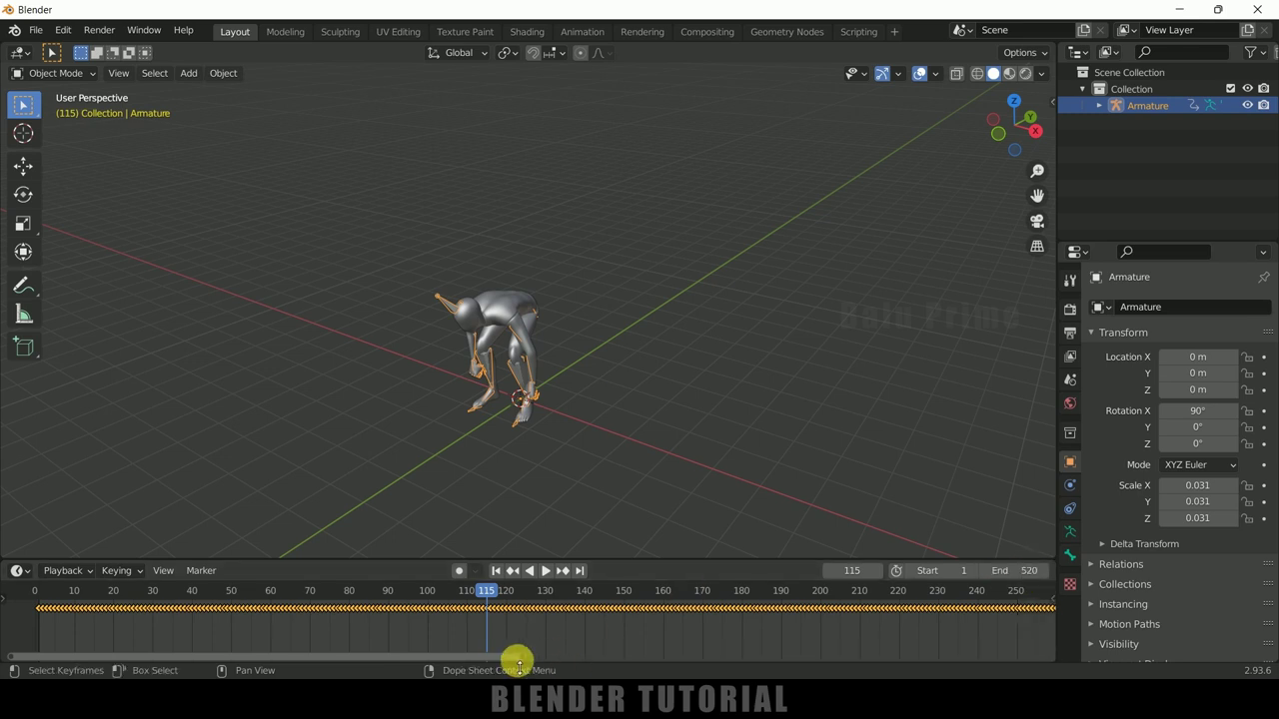
drag(522, 659, 1054, 654)
Preview the character animation and set the current frame to 81
click(544, 570)
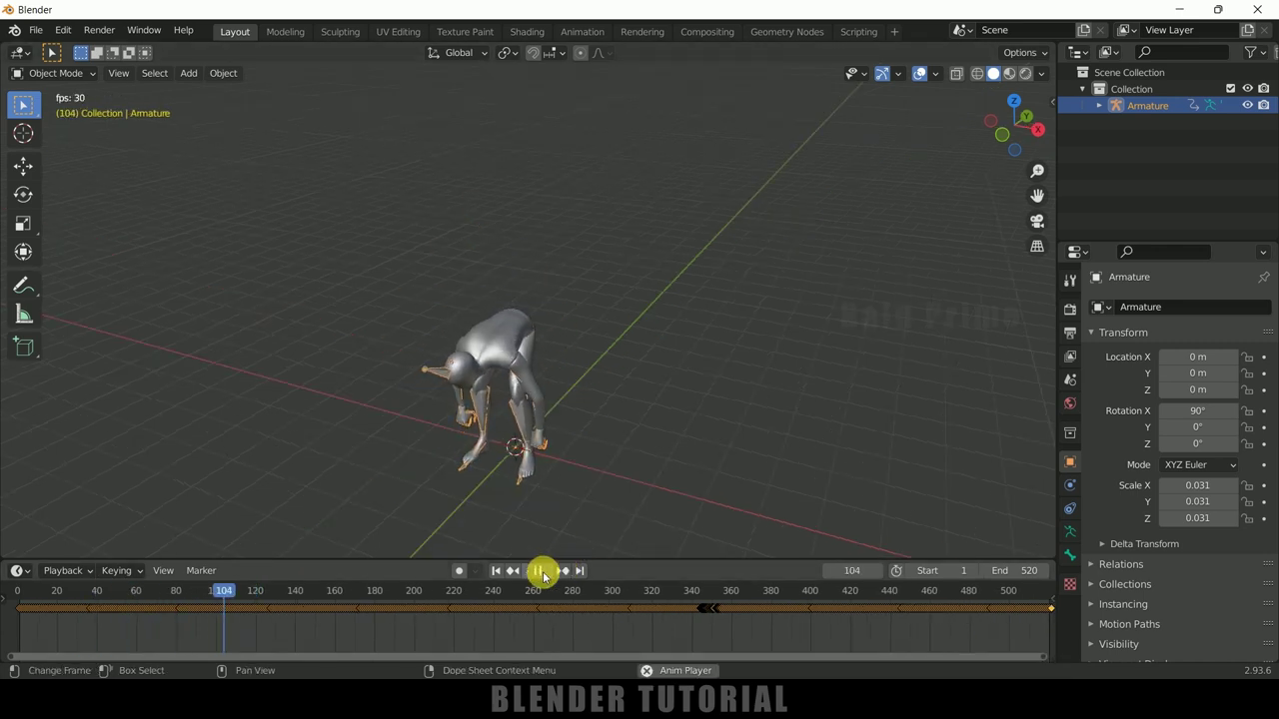
click(545, 573)
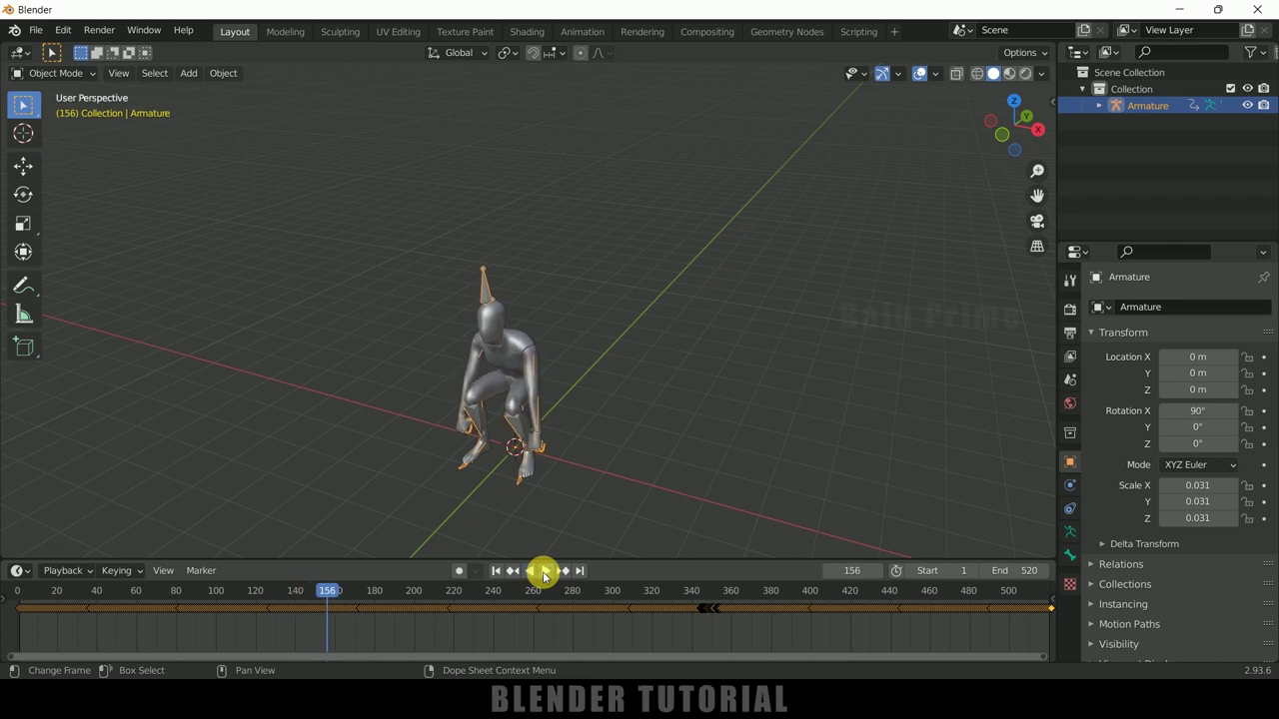
drag(328, 594, 163, 600)
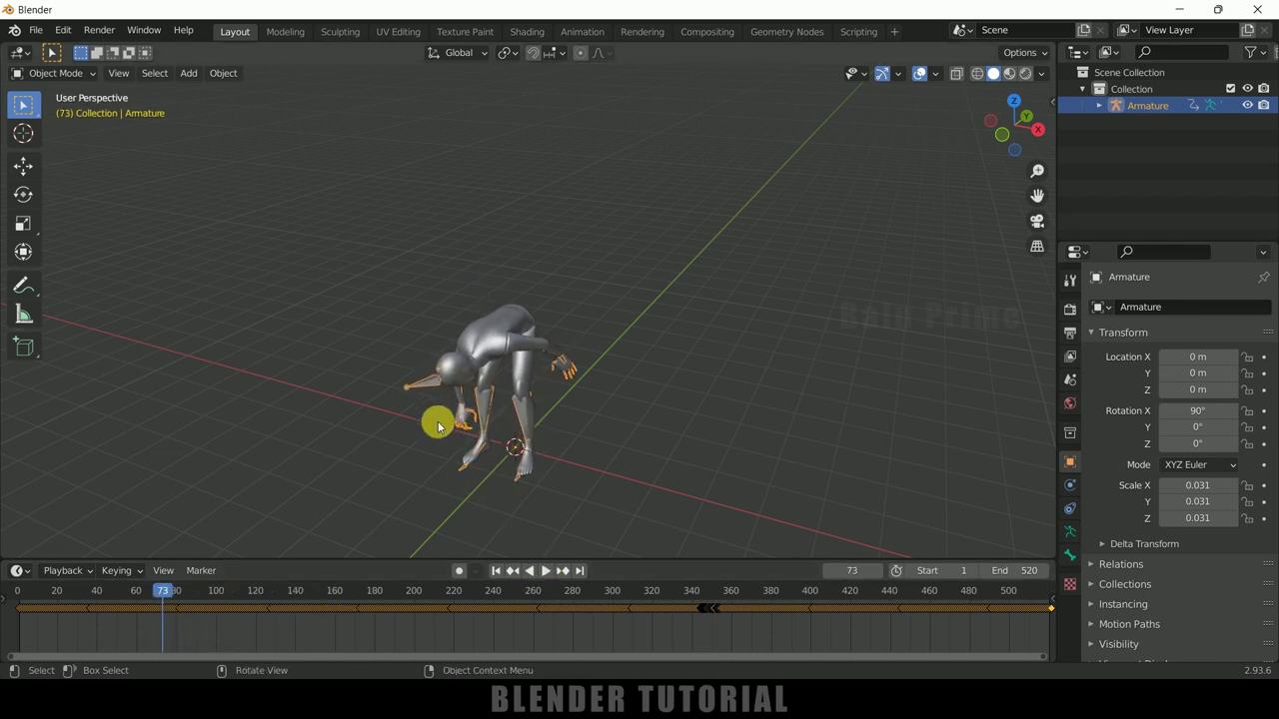
scroll(480, 418, up, 4)
middle_drag(519, 462, 608, 263)
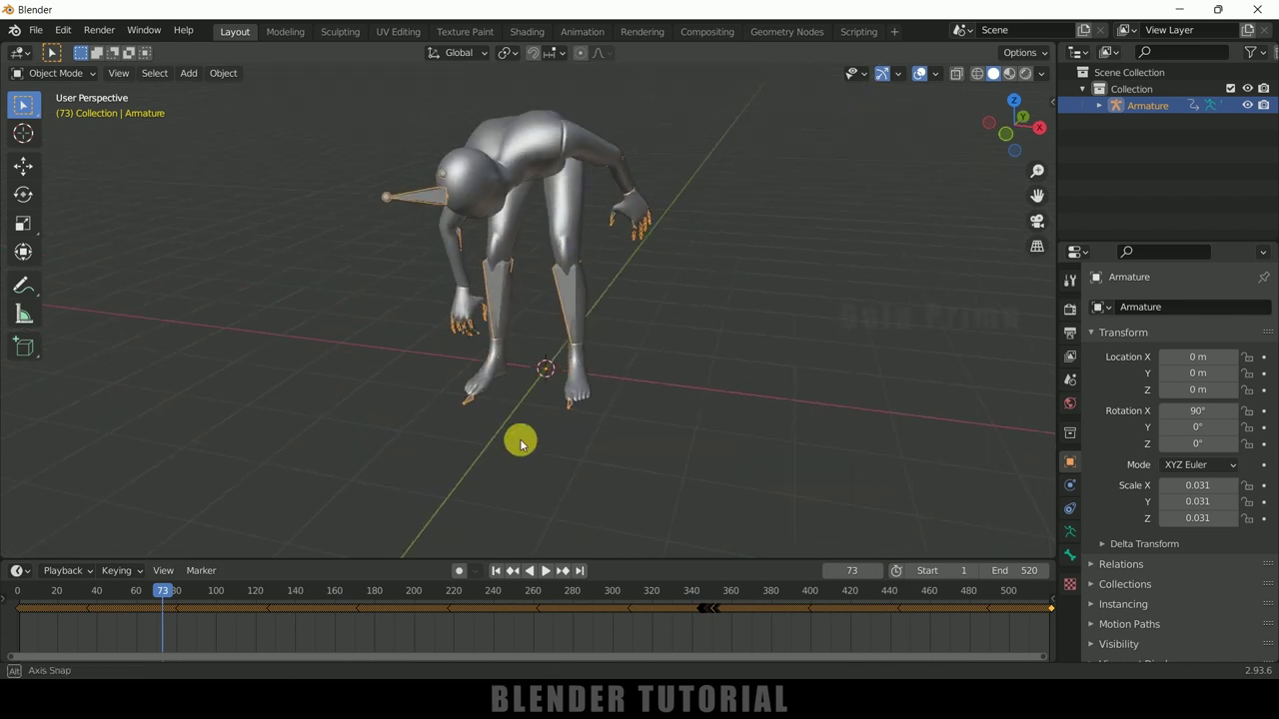
scroll(519, 437, up, 2)
key(space)
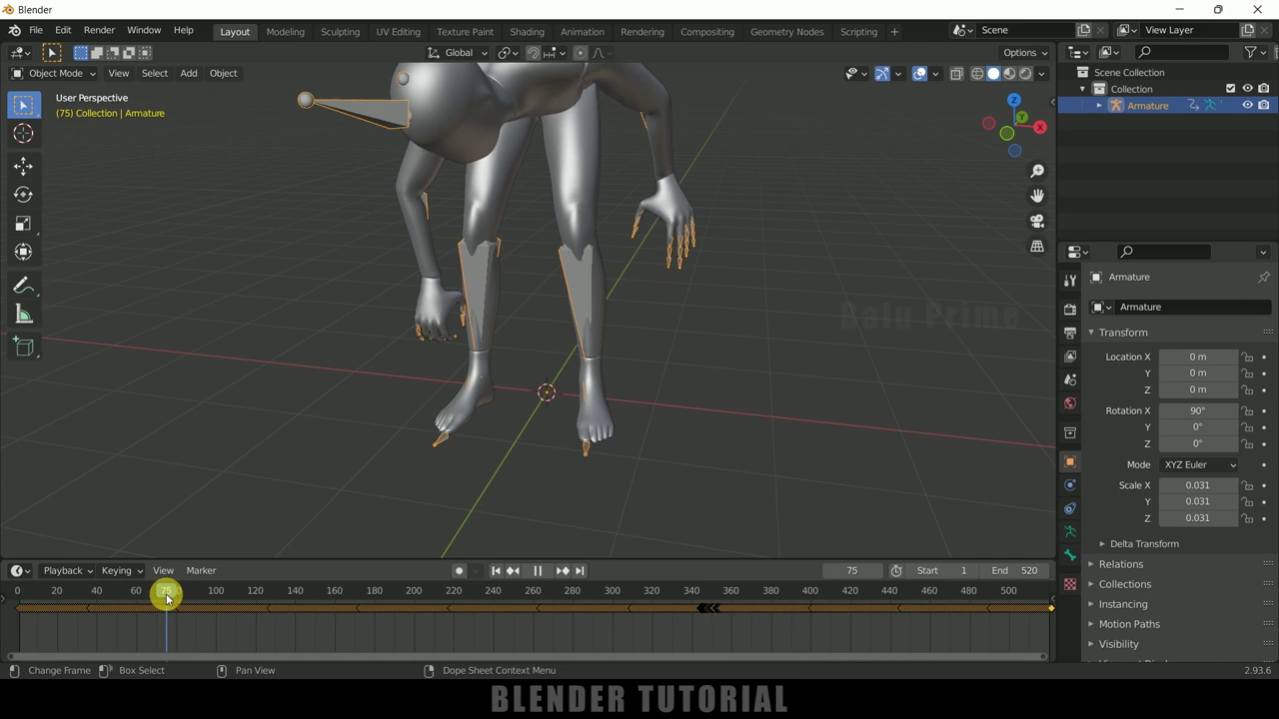
drag(177, 600, 178, 603)
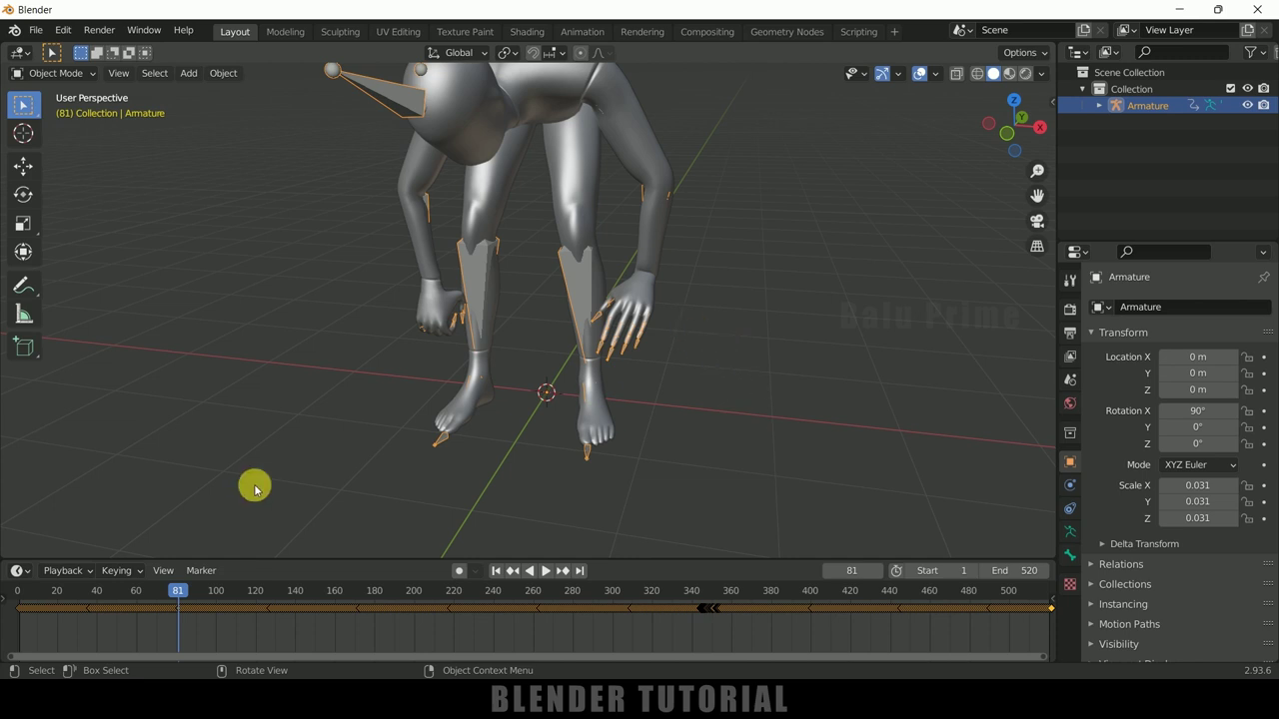
Hide the armature in the viewport so only the character mesh shows
scroll(713, 347, down, 3)
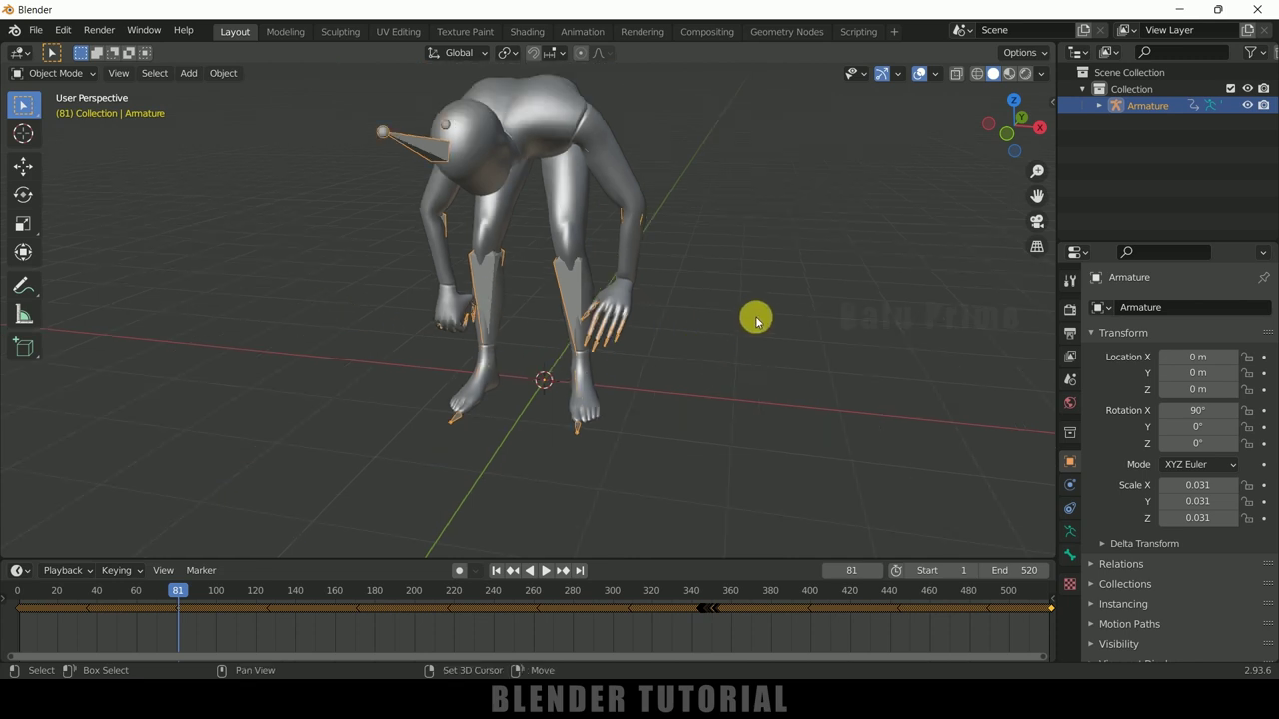
middle_drag(753, 314, 719, 379)
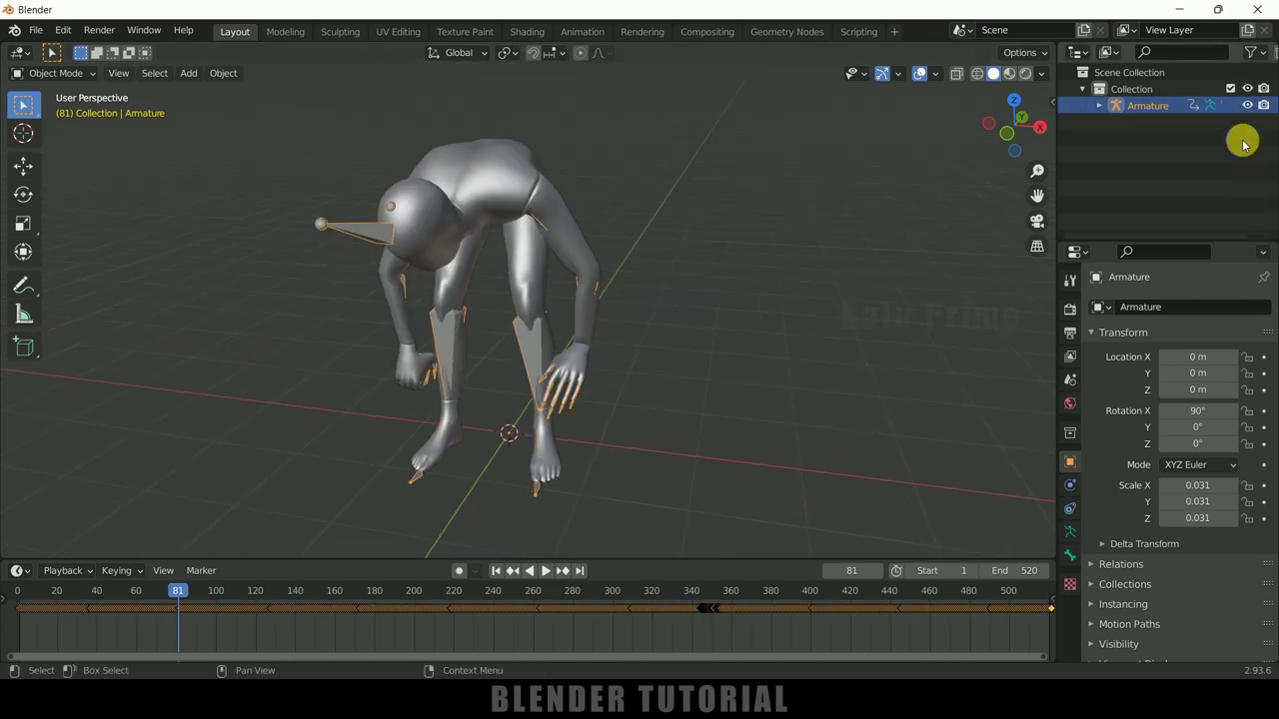
click(1247, 104)
middle_drag(669, 442, 501, 432)
Add a plane at the origin and scale it to about 28.9 as the ground
click(189, 75)
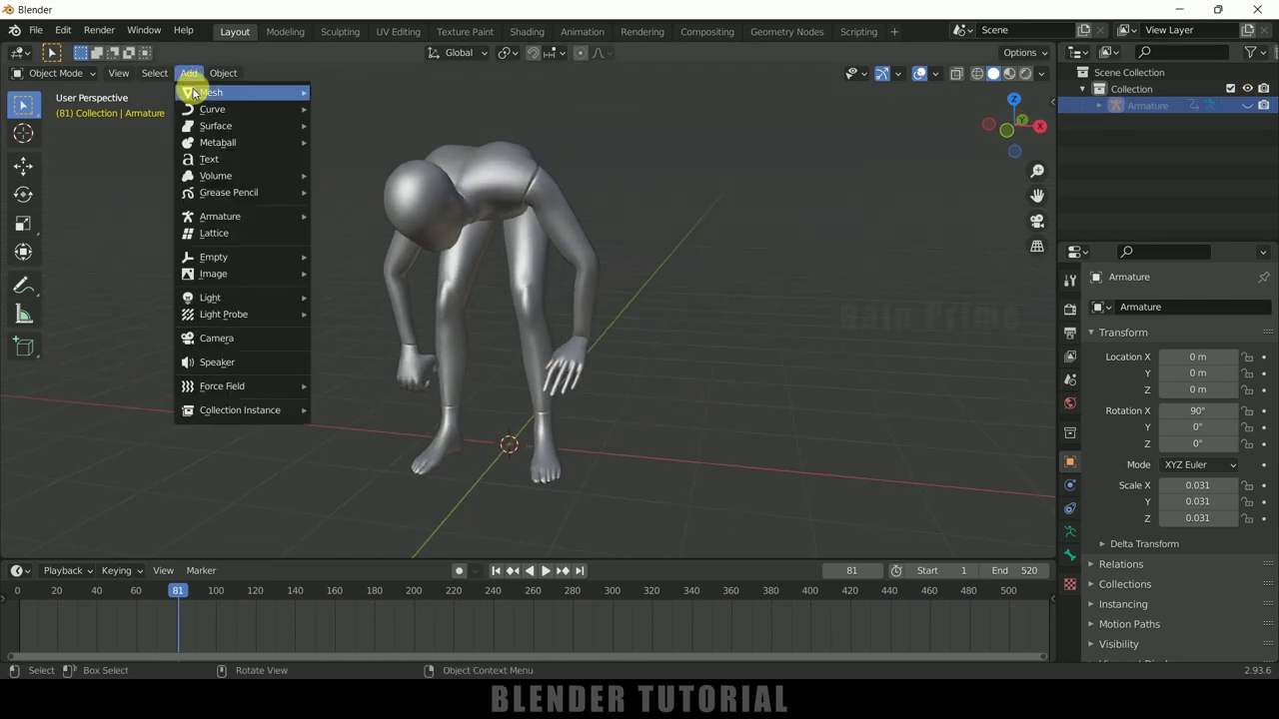
mouse_move(196, 94)
click(330, 96)
key(s)
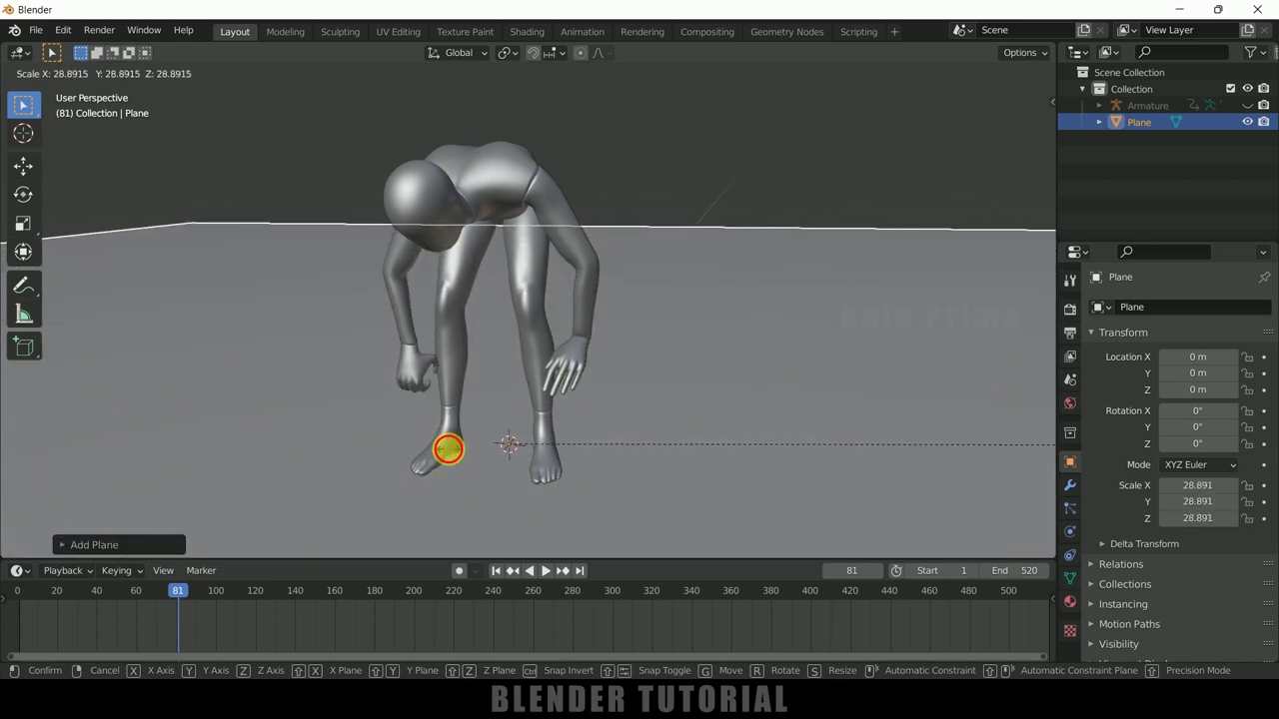
click(1049, 444)
Enable Cavity and Shadow in the viewport shading options
click(1040, 73)
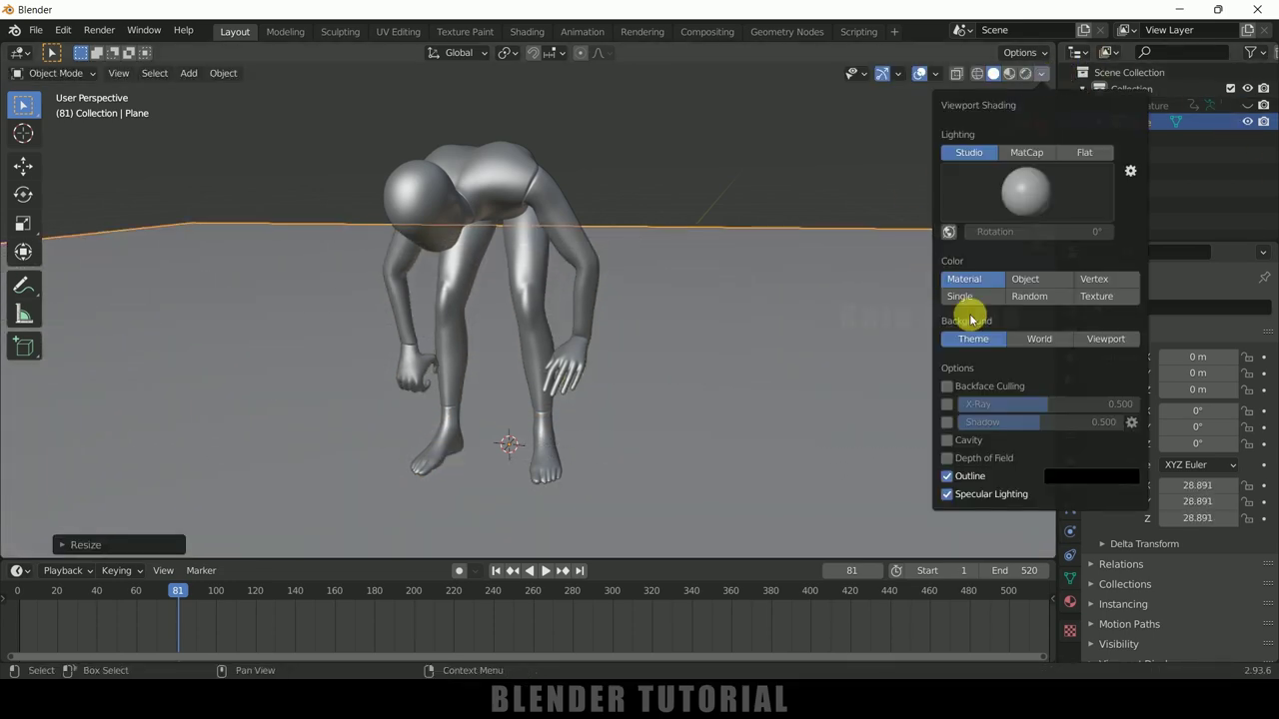
click(947, 441)
click(947, 422)
scroll(728, 396, down, 2)
middle_drag(728, 397, 697, 389)
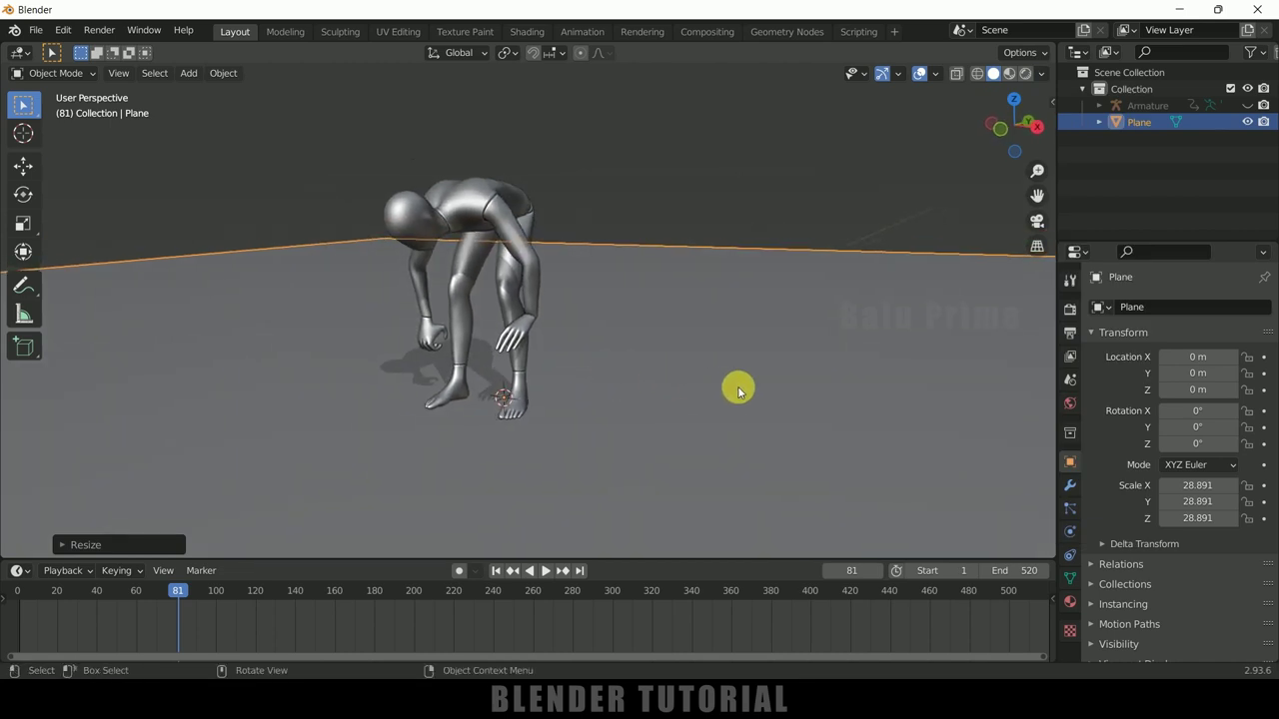
Add a cylinder with 128 vertices and scale it down uniformly to about 0.117
click(187, 74)
mouse_move(206, 94)
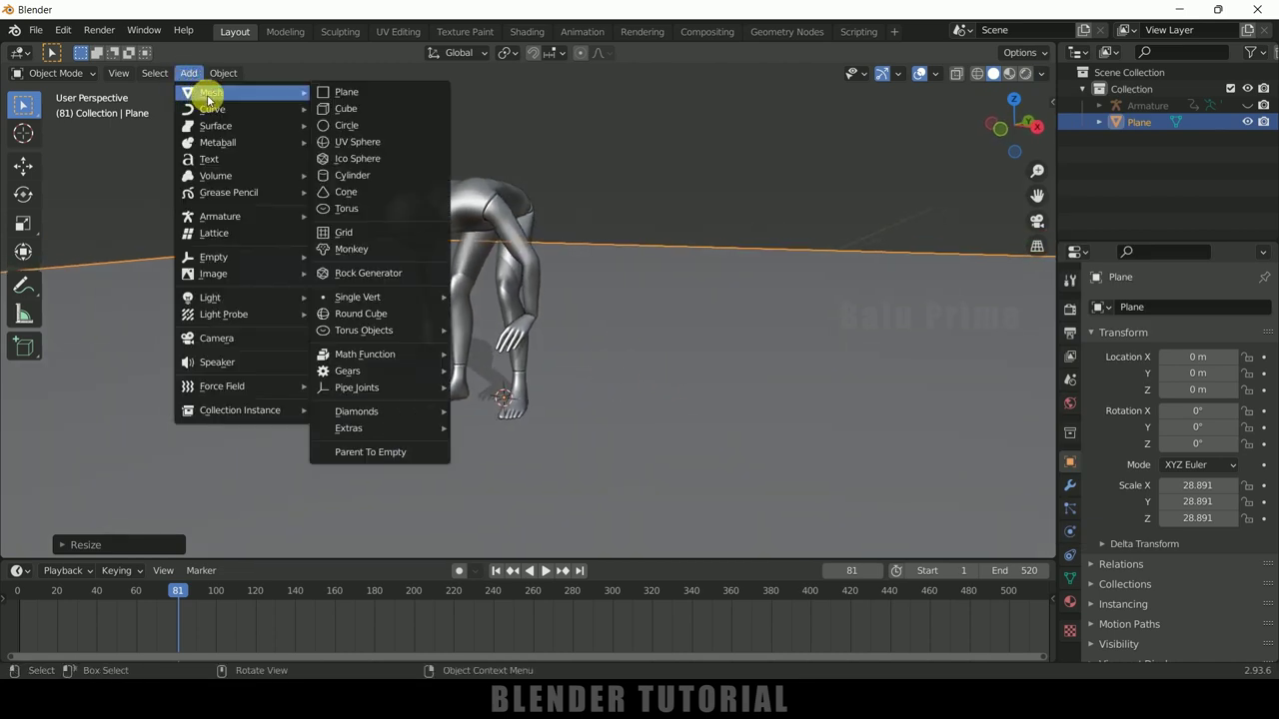
click(350, 174)
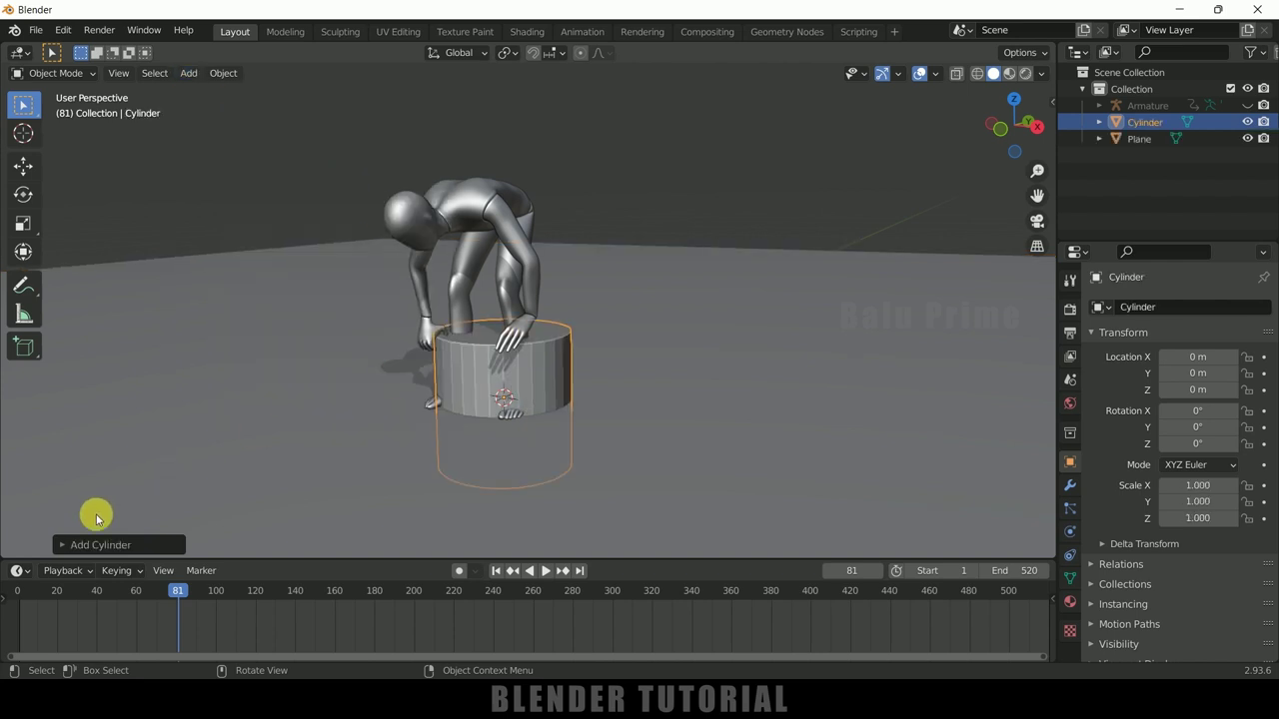
click(57, 545)
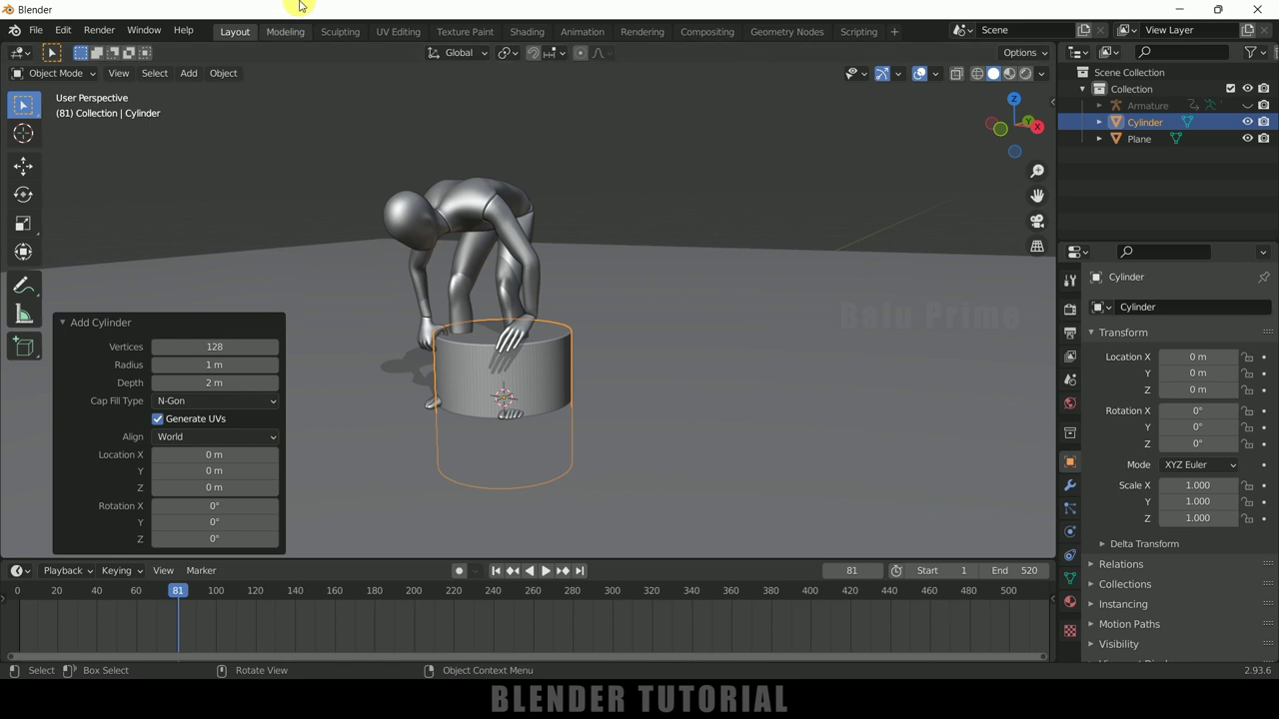
key(s)
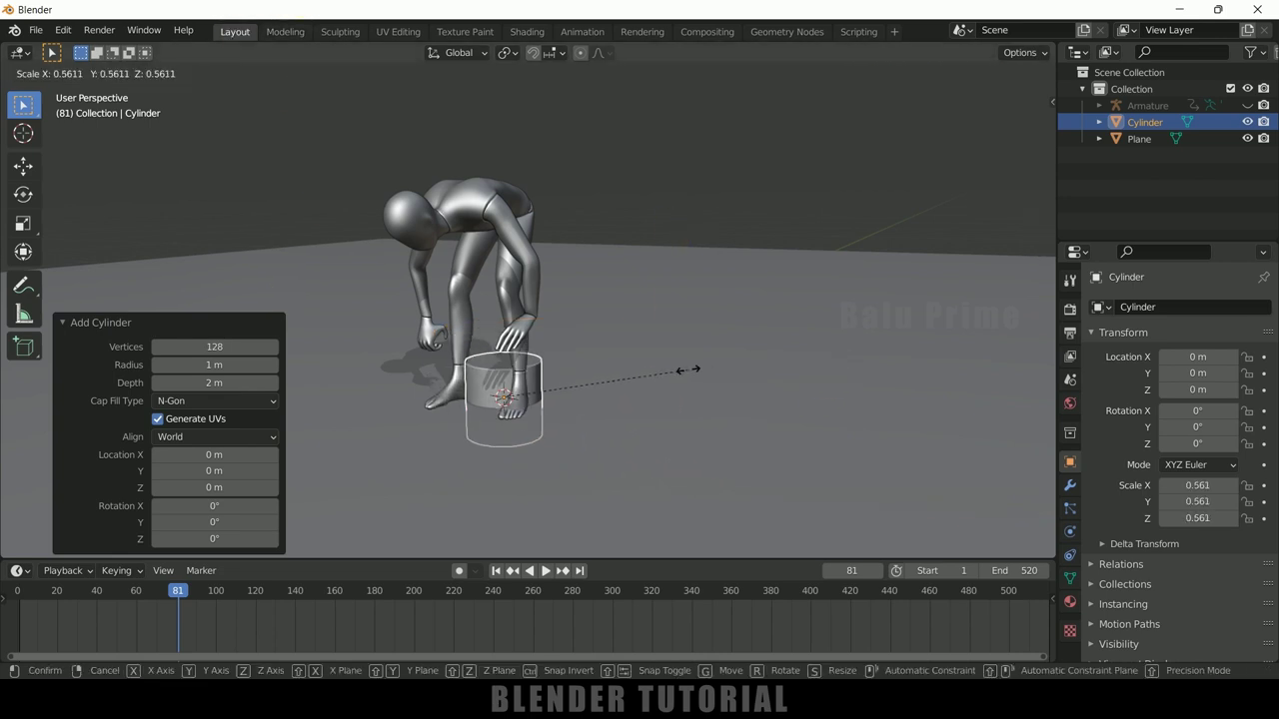
click(541, 388)
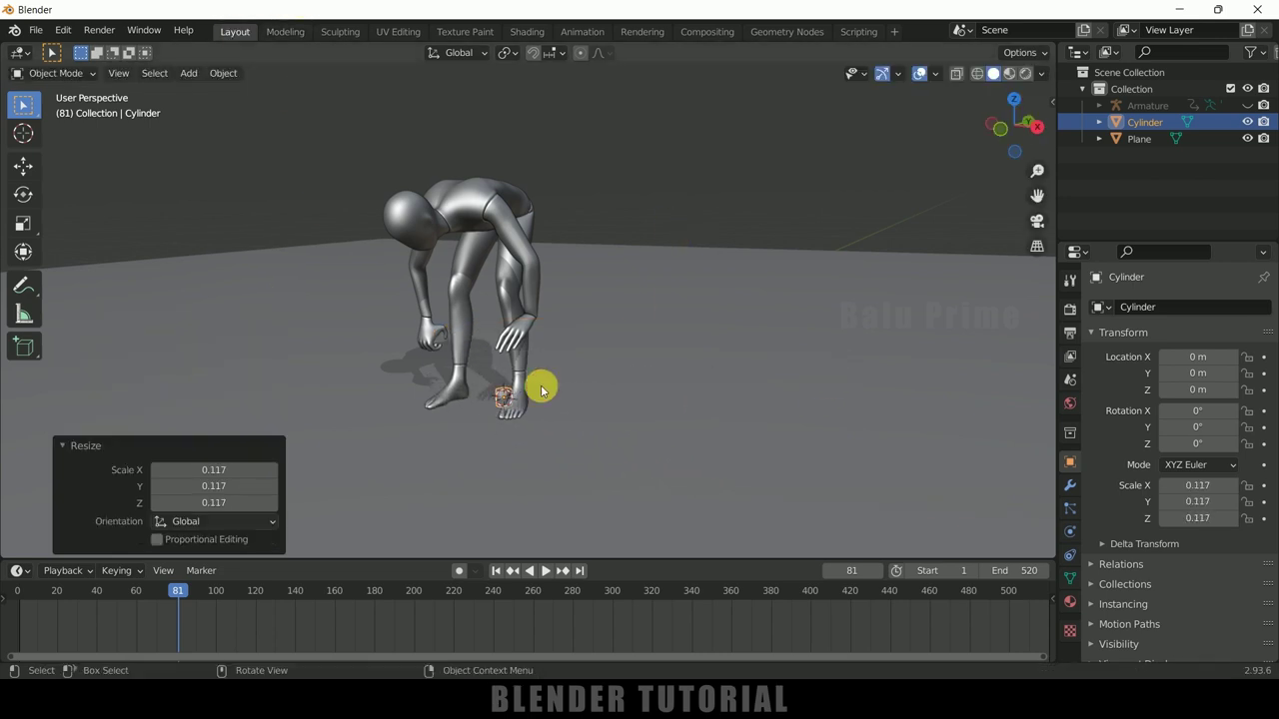
Stretch the cylinder along Z to a scale of about 4.875 and rotate it 90° about the Y axis
key(s)
key(z)
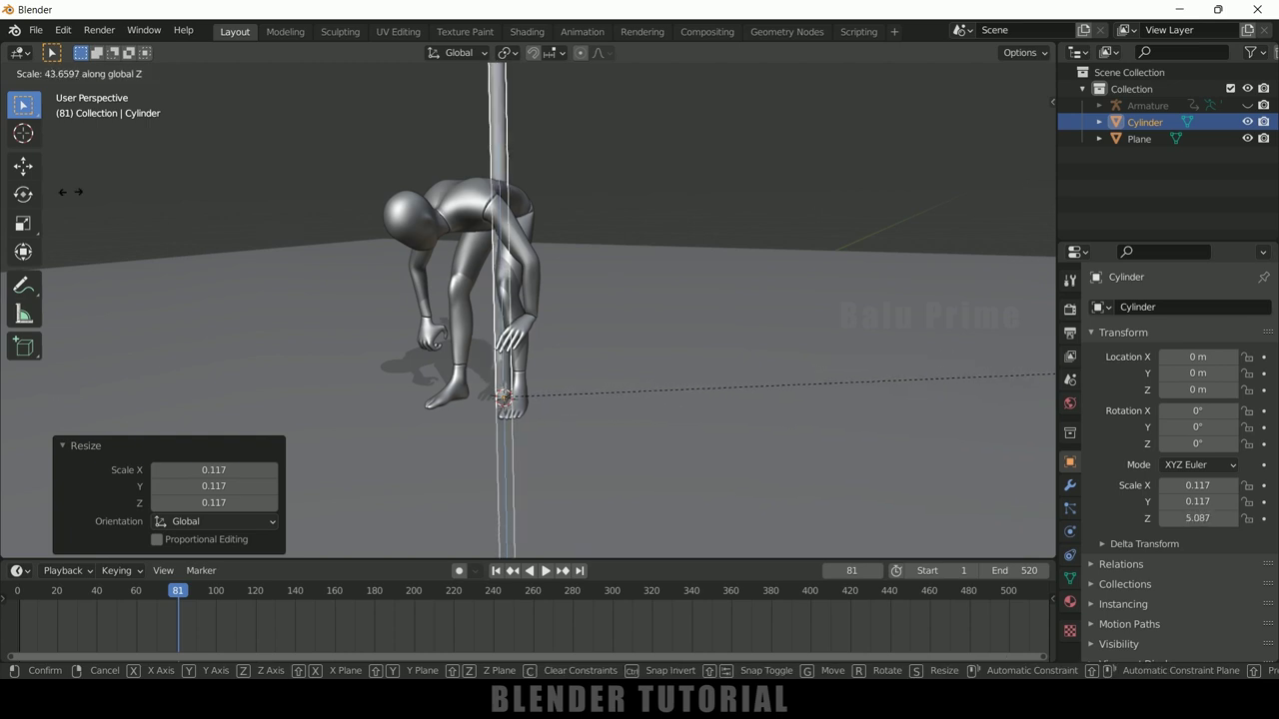
click(997, 200)
scroll(879, 220, down, 4)
middle_drag(913, 206, 716, 286)
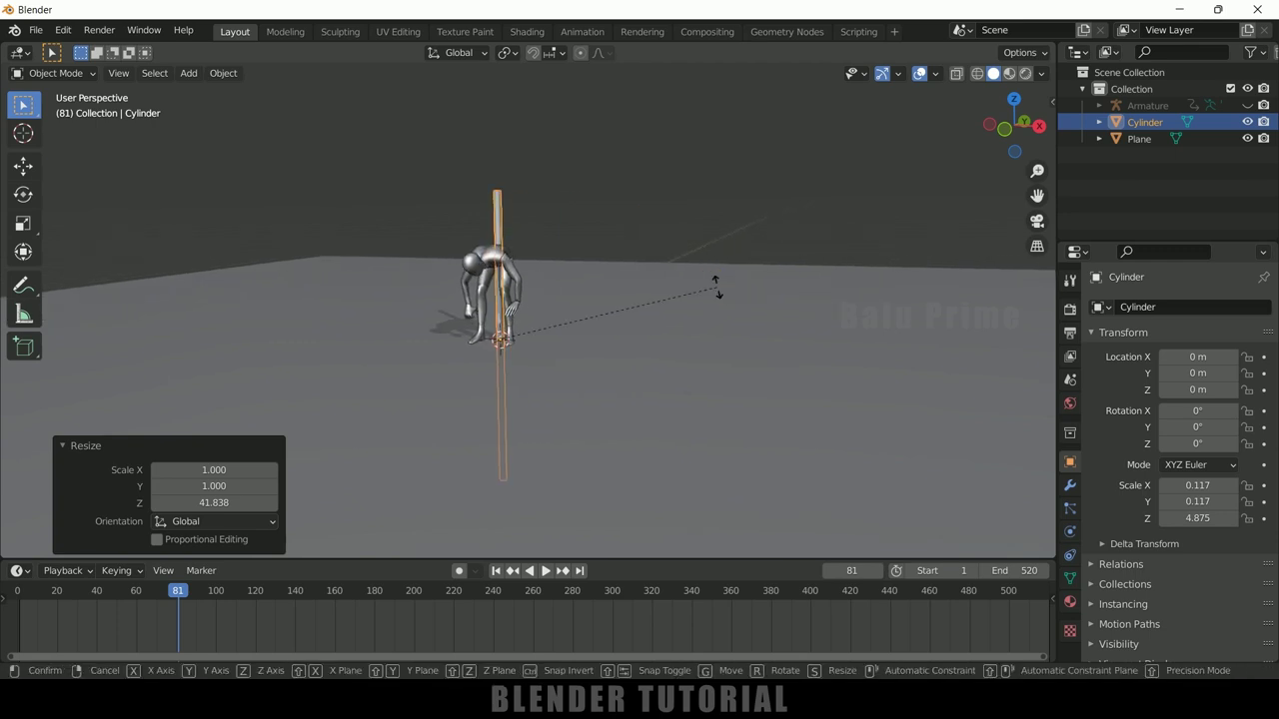
text(ry90)
click(715, 285)
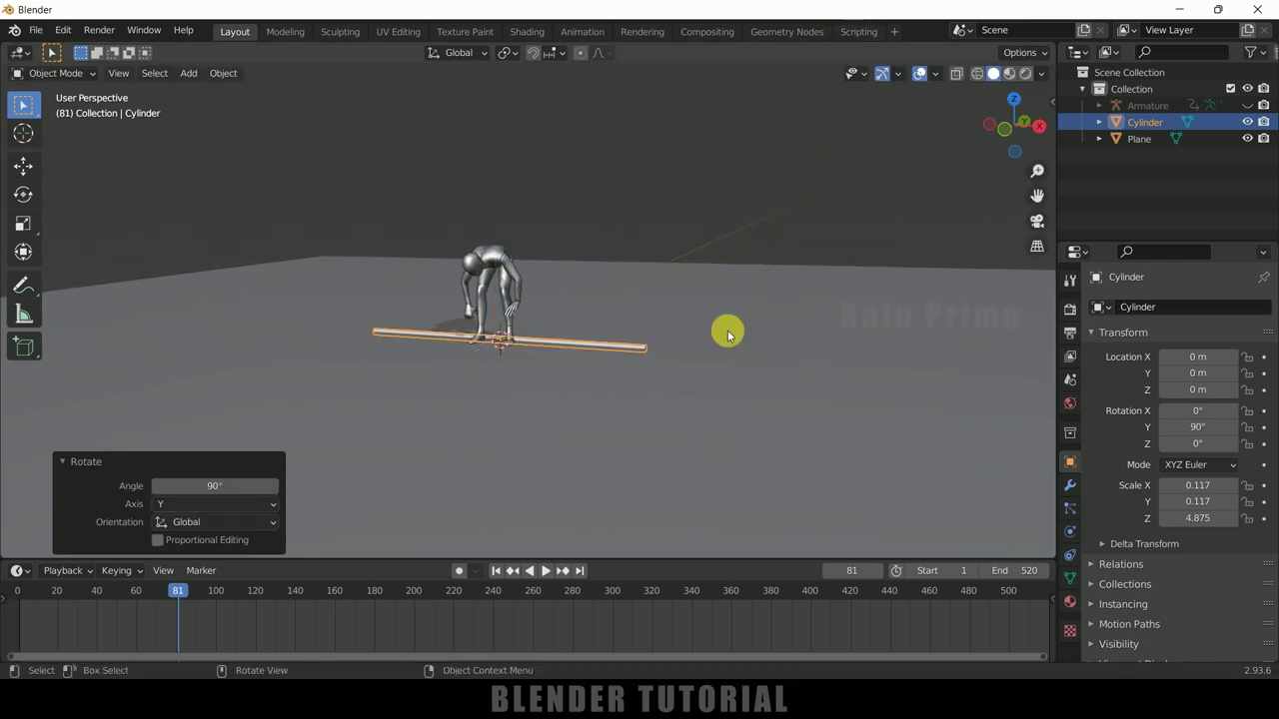
In the right orthographic view, move the cylinder up and along negative Y to the character's curled hand
scroll(728, 335, up, 2)
key(KP_3)
scroll(728, 334, up, 7)
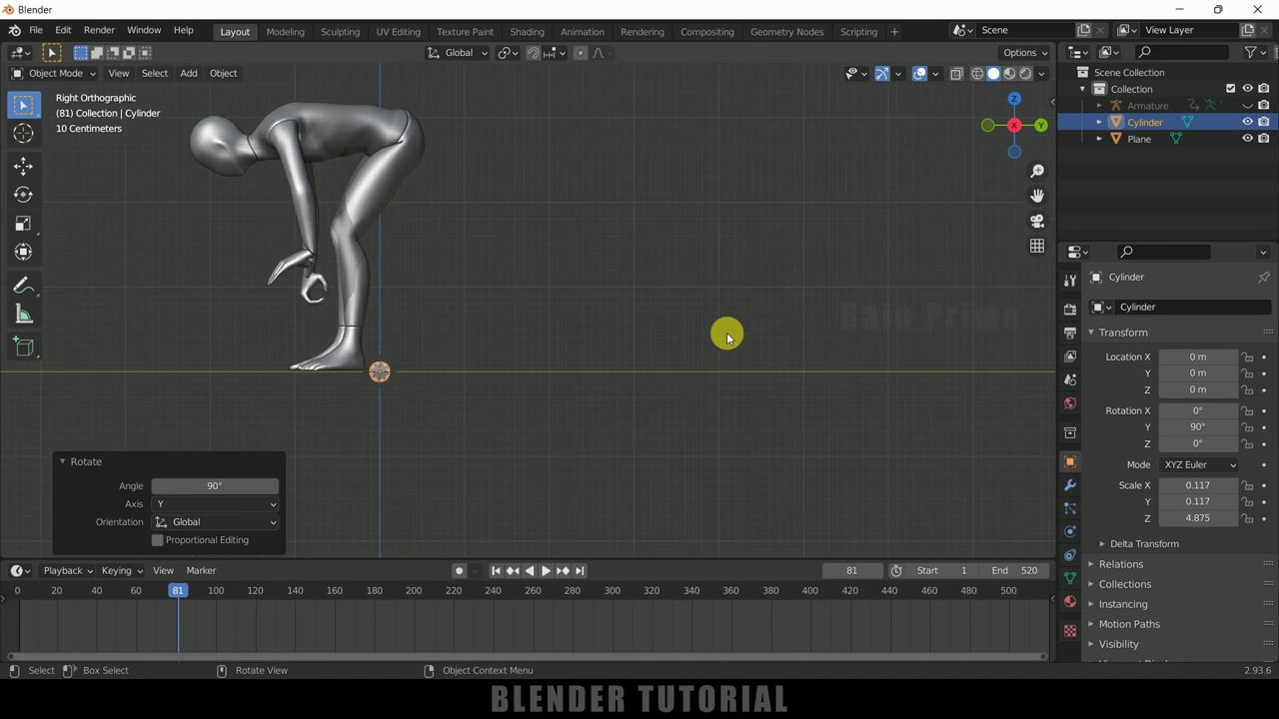
ctrl+scroll(642, 289, up, 3)
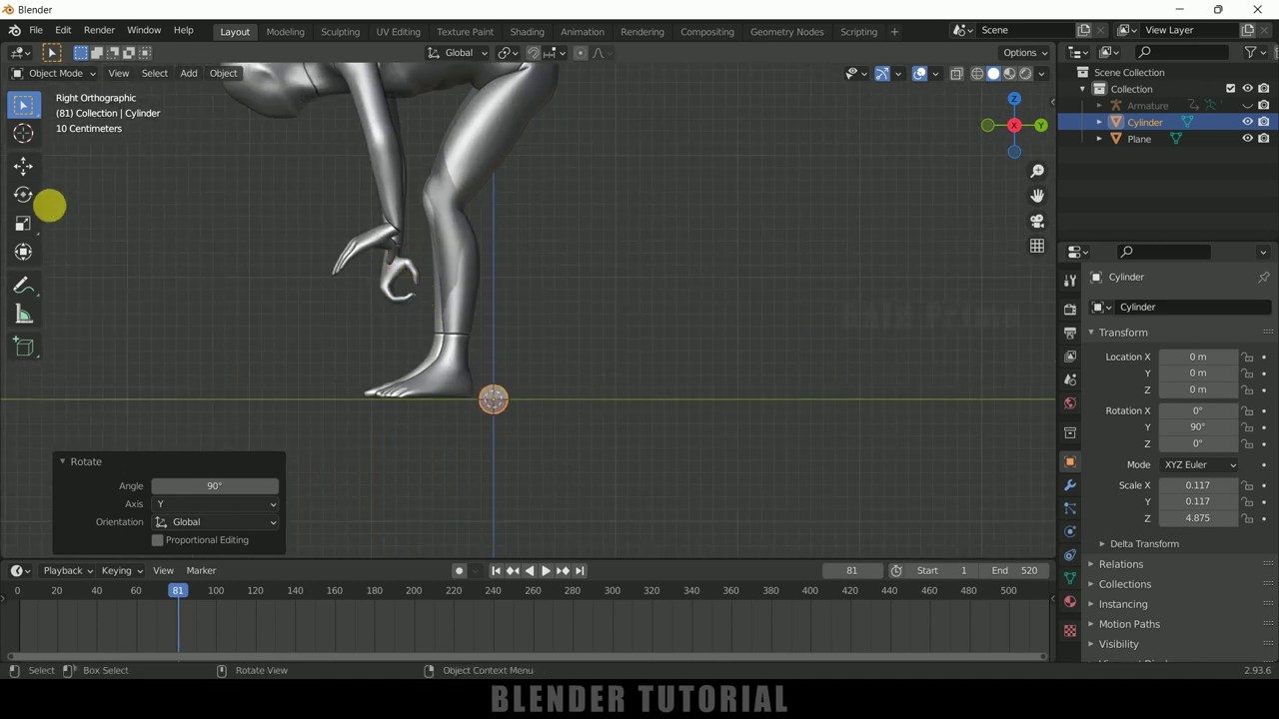
click(25, 167)
drag(499, 329, 505, 212)
drag(539, 280, 457, 285)
Fine-tune the cylinder inside the curled hand to about Y -0.740 m and Z 0.952 m
scroll(548, 337, up, 5)
scroll(602, 330, up, 1)
drag(293, 150, 292, 162)
drag(356, 224, 352, 223)
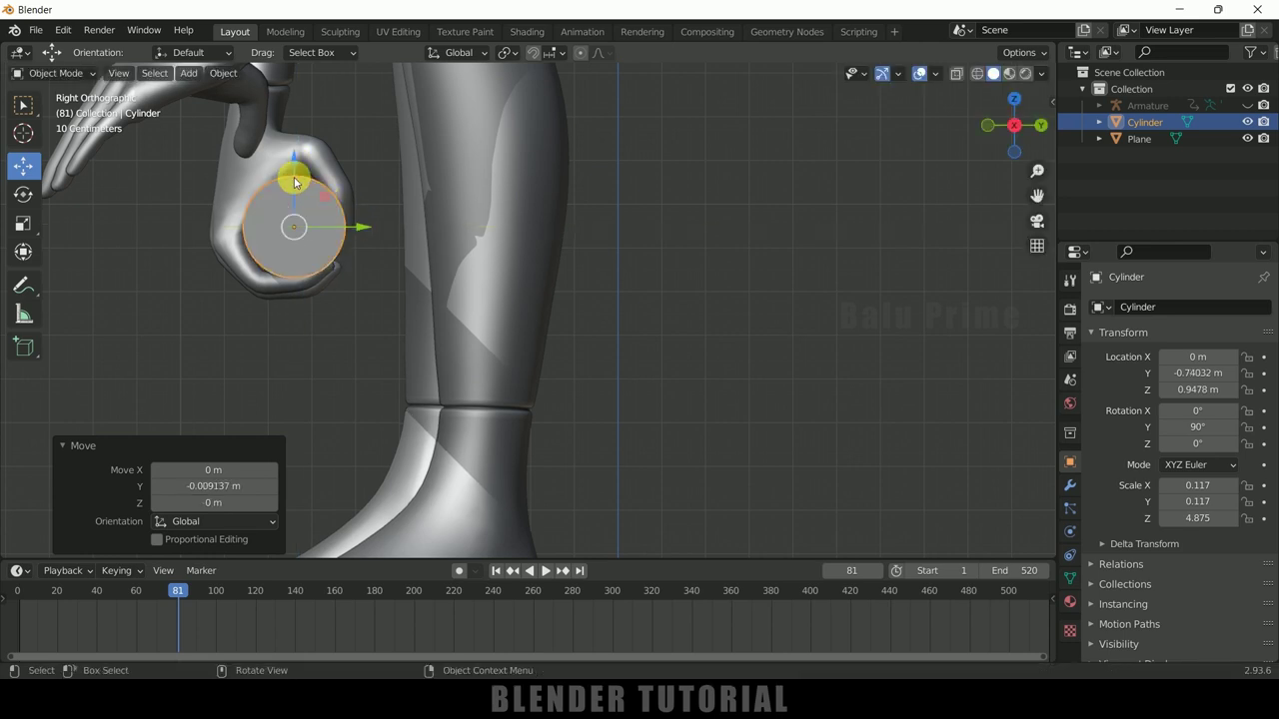
drag(293, 171, 293, 168)
middle_drag(395, 326, 557, 368)
scroll(459, 345, down, 5)
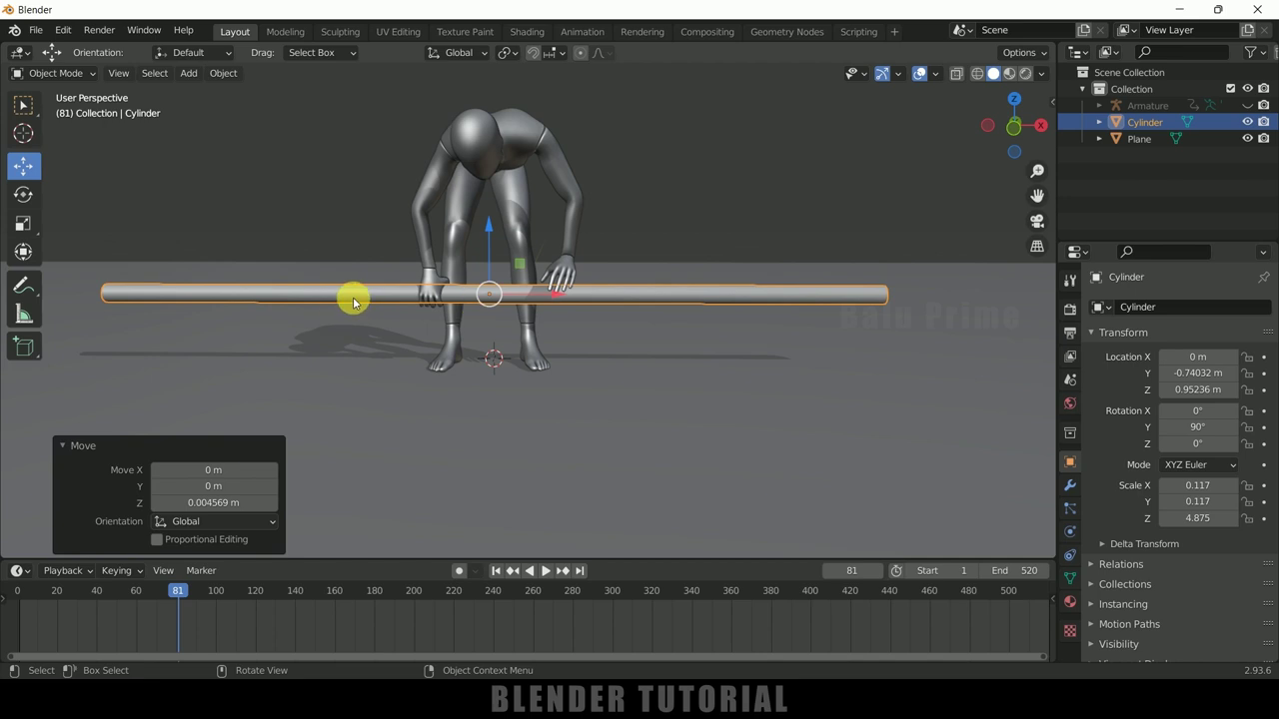
Add another cylinder with 128 vertices and move it along X to about 4.024 m, near the end of the bar
middle_drag(446, 302, 584, 317)
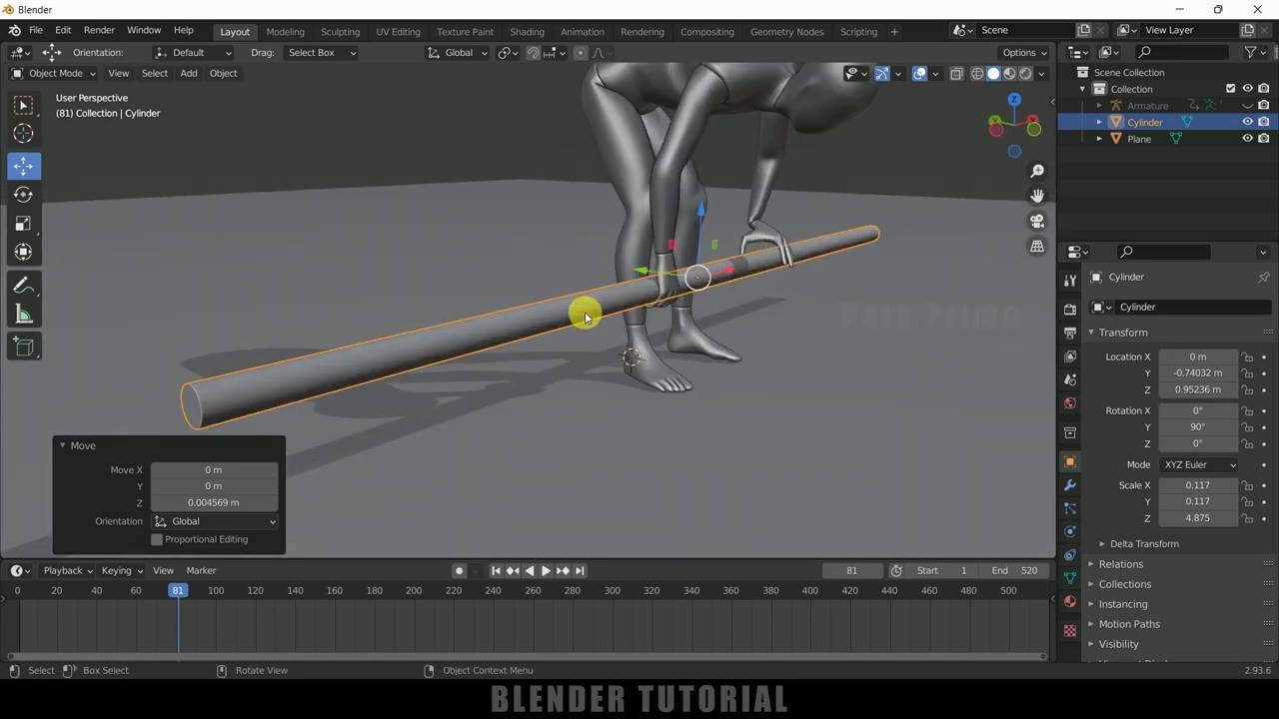
mouse_move(687, 293)
middle_down()
mouse_move(730, 343)
mouse_move(676, 337)
mouse_move(542, 390)
mouse_move(669, 308)
middle_up()
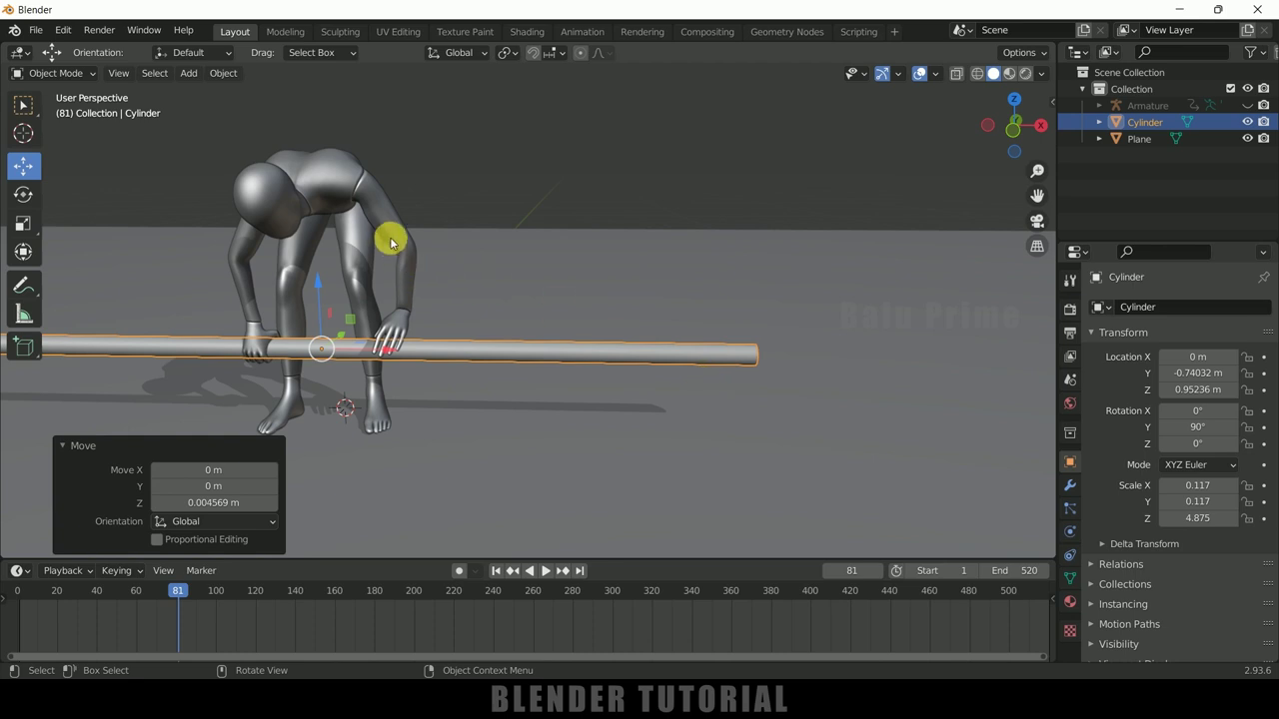
click(186, 75)
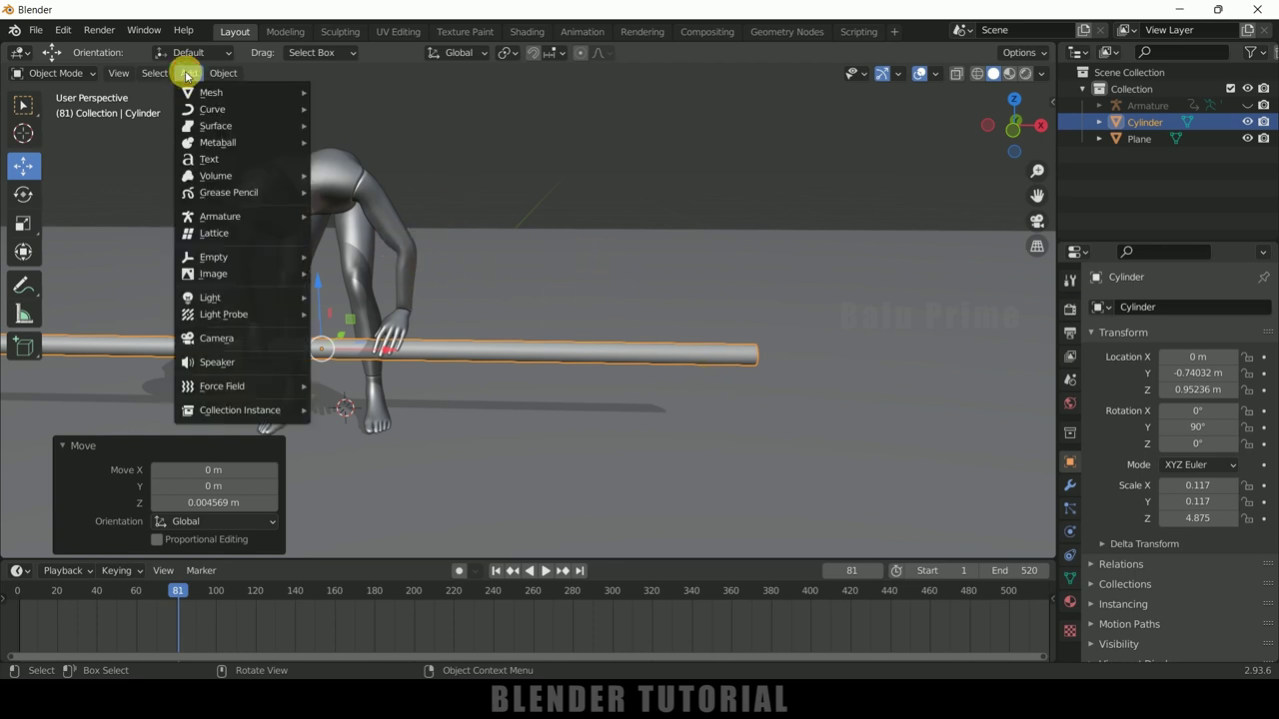
mouse_move(210, 94)
click(366, 171)
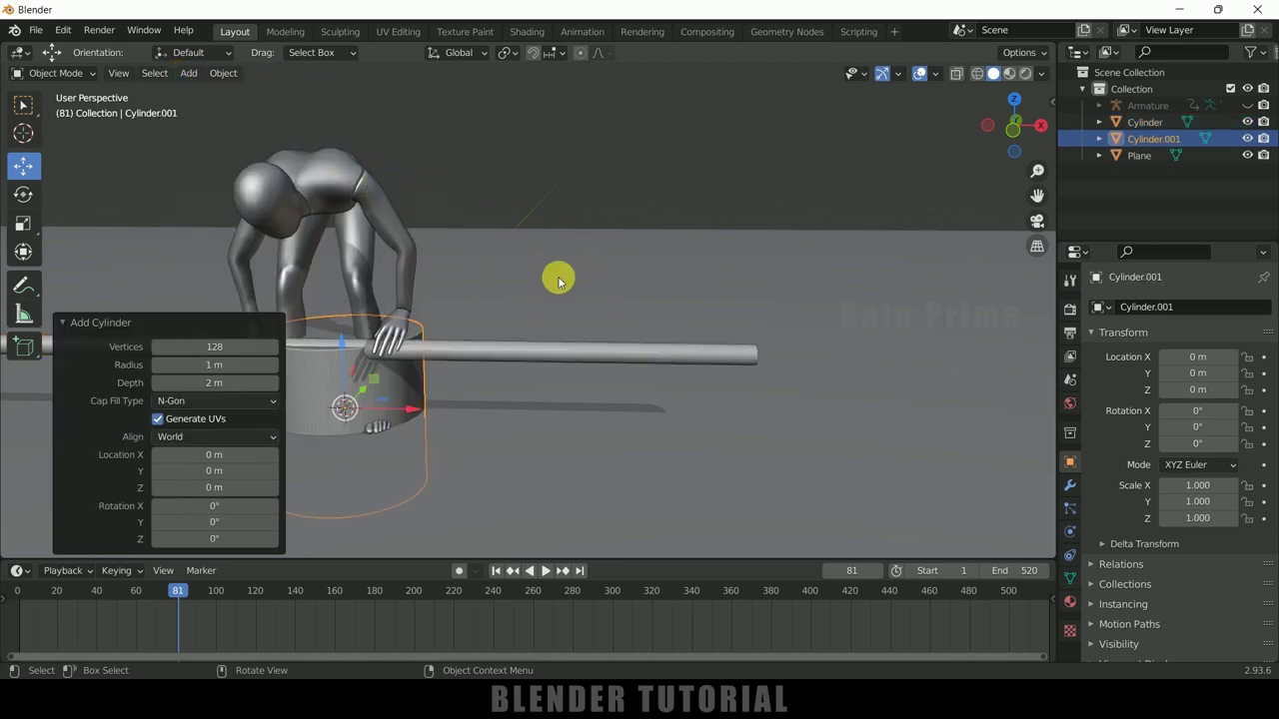
drag(397, 403, 824, 364)
Rotate the new cylinder 90° about the Y axis
text(ry)
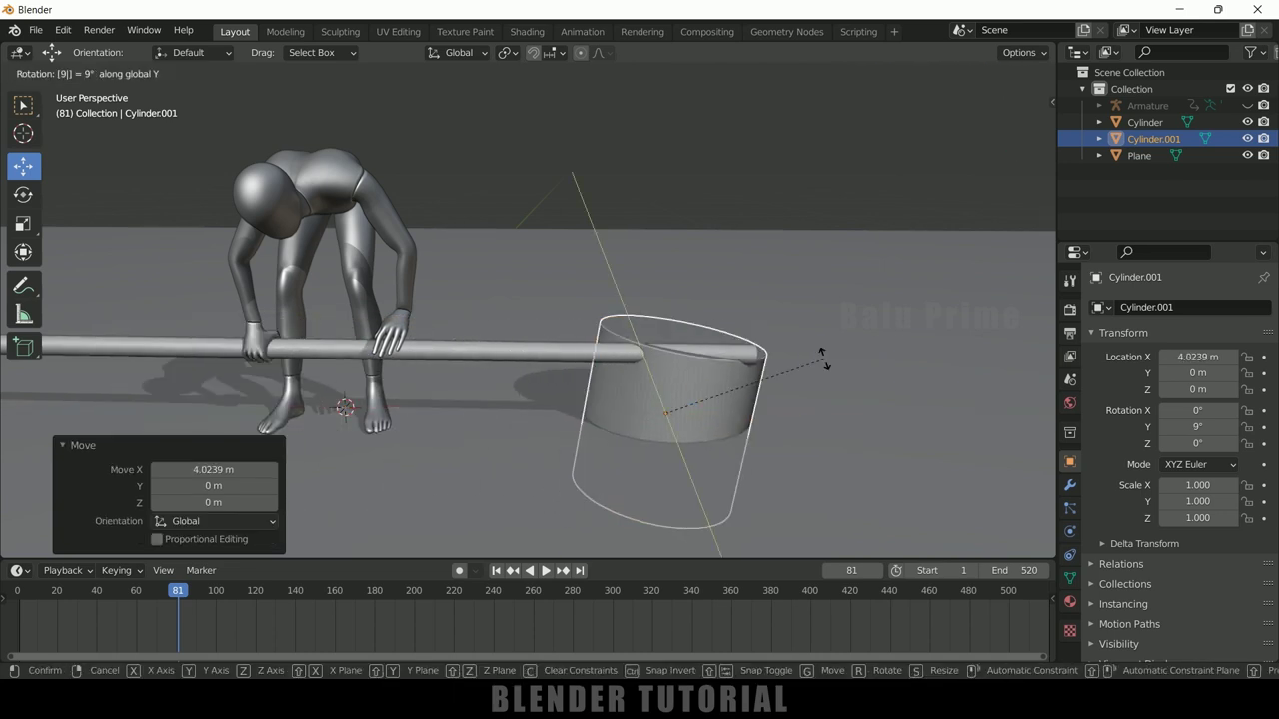
text(90)
key(Return)
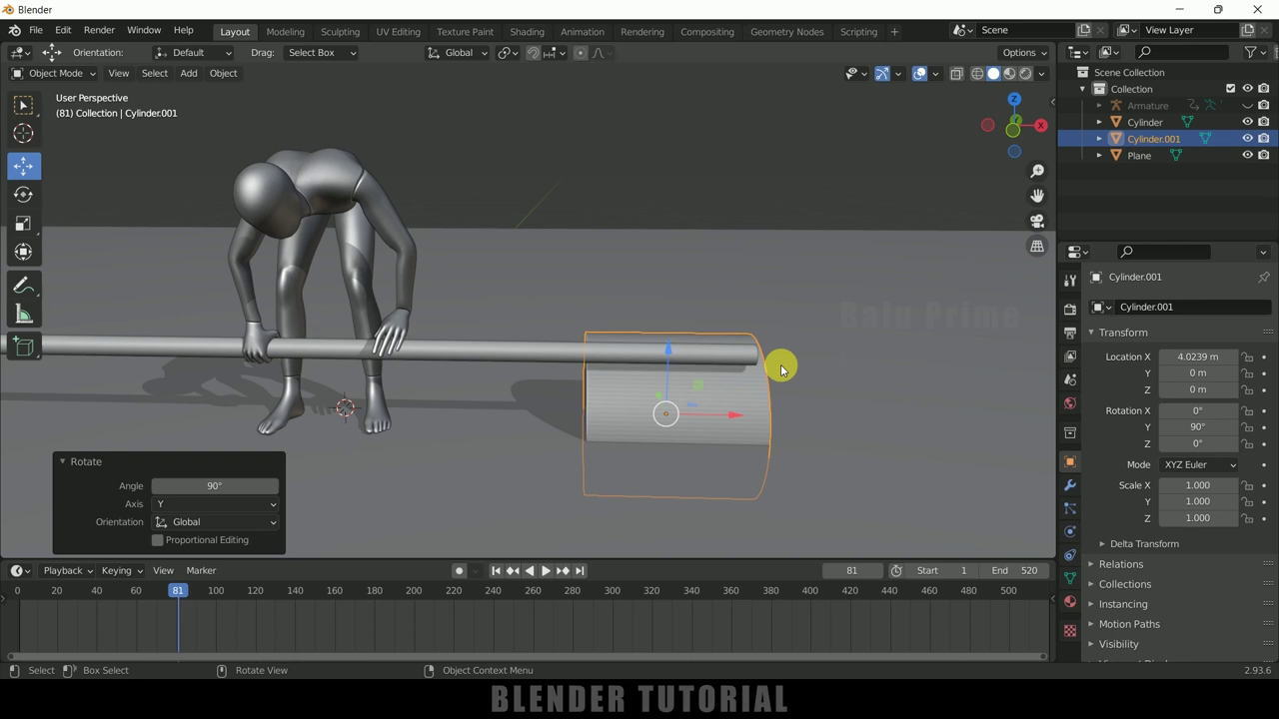
In the right orthographic view, center the new cylinder on the bar at about Y -0.745 m and Z 0.951 m, using X-ray for alignment
key(KP_3)
scroll(775, 378, up, 4)
shift+middle_drag(792, 249, 819, 211)
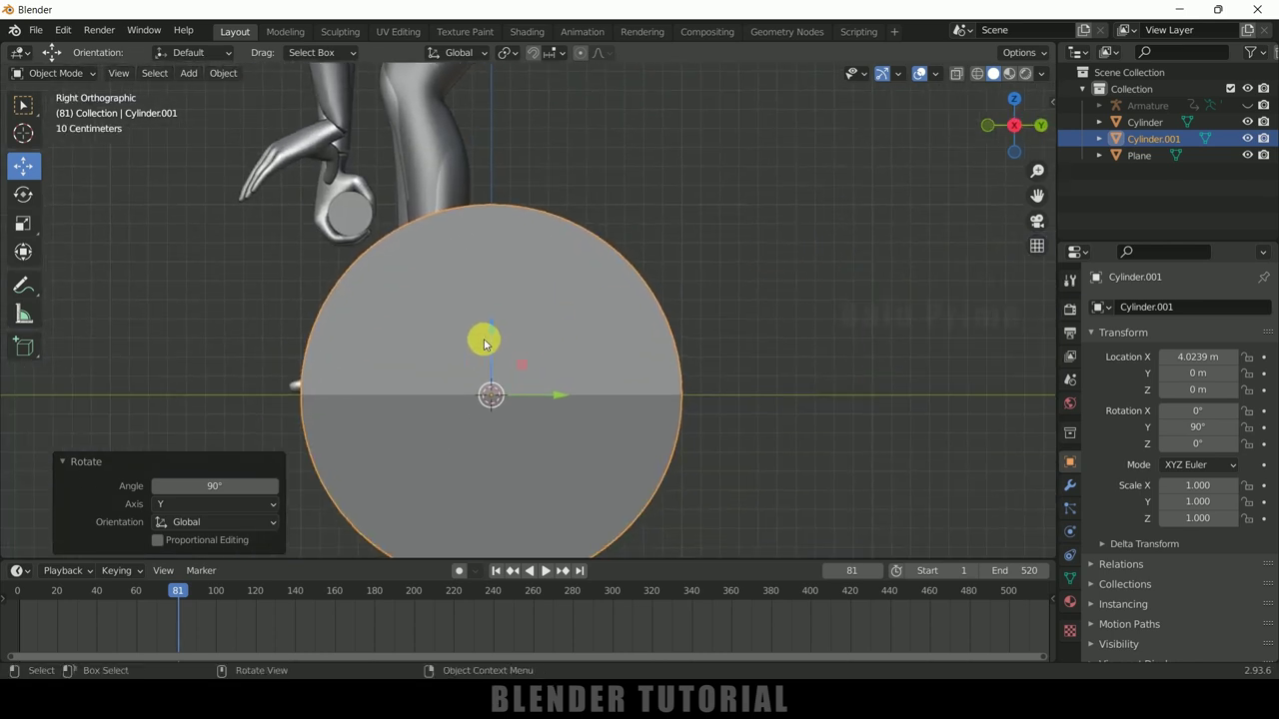
drag(499, 332, 497, 163)
drag(583, 237, 502, 243)
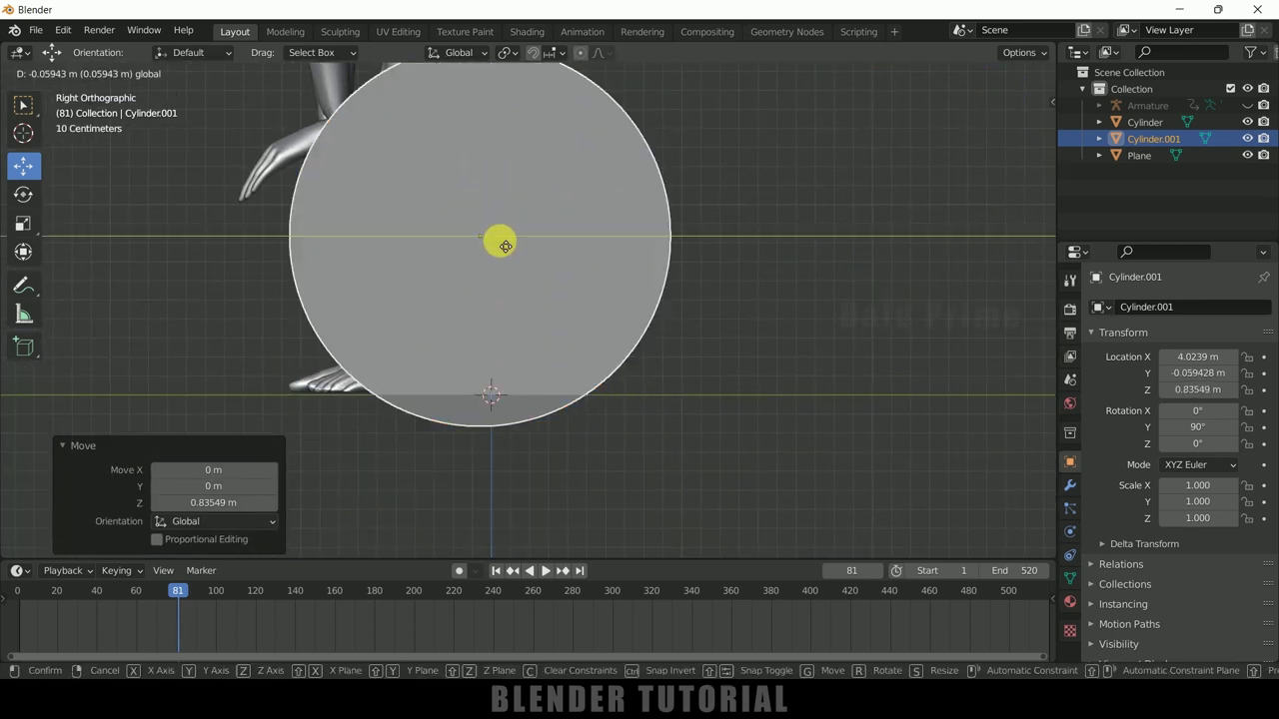
click(954, 75)
scroll(705, 257, up, 3)
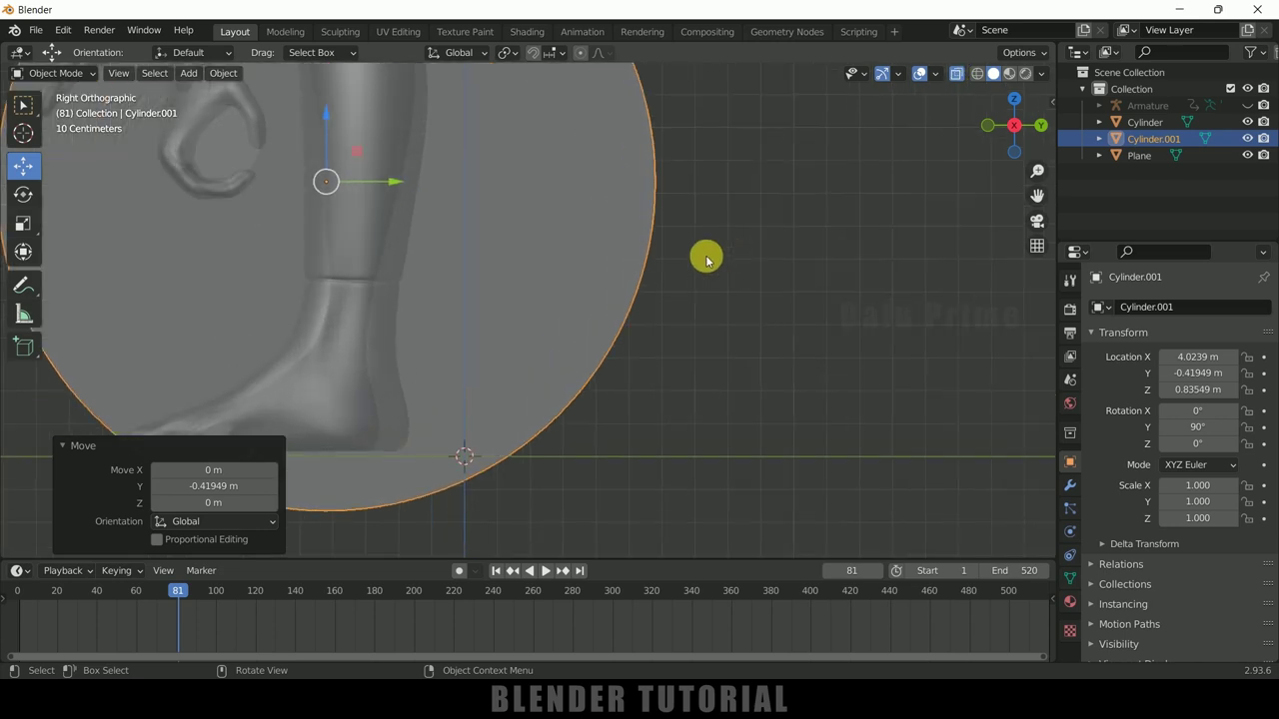
drag(575, 256, 424, 136)
drag(464, 216, 468, 211)
click(955, 78)
Flatten the large cylinder into a weight plate by scaling it along global X to about 0.157
middle_drag(899, 250, 850, 343)
scroll(717, 400, down, 4)
middle_drag(716, 400, 842, 357)
scroll(706, 385, up, 3)
key(s)
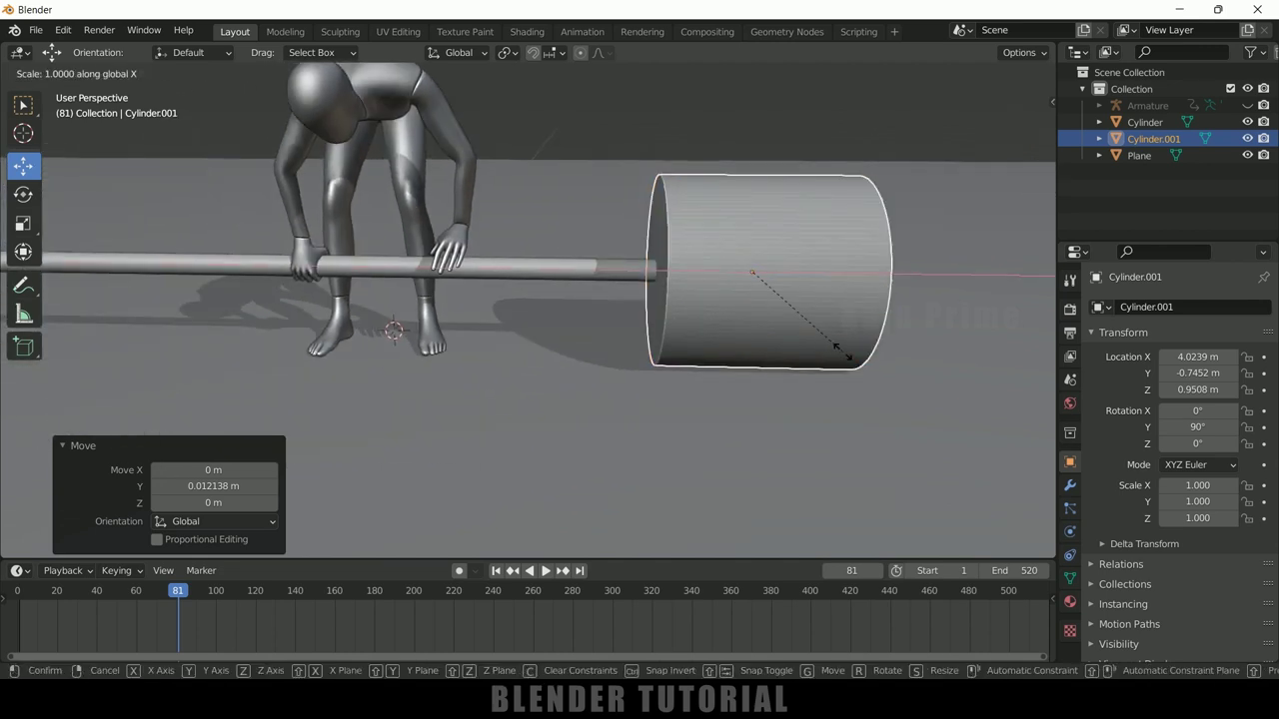
key(x)
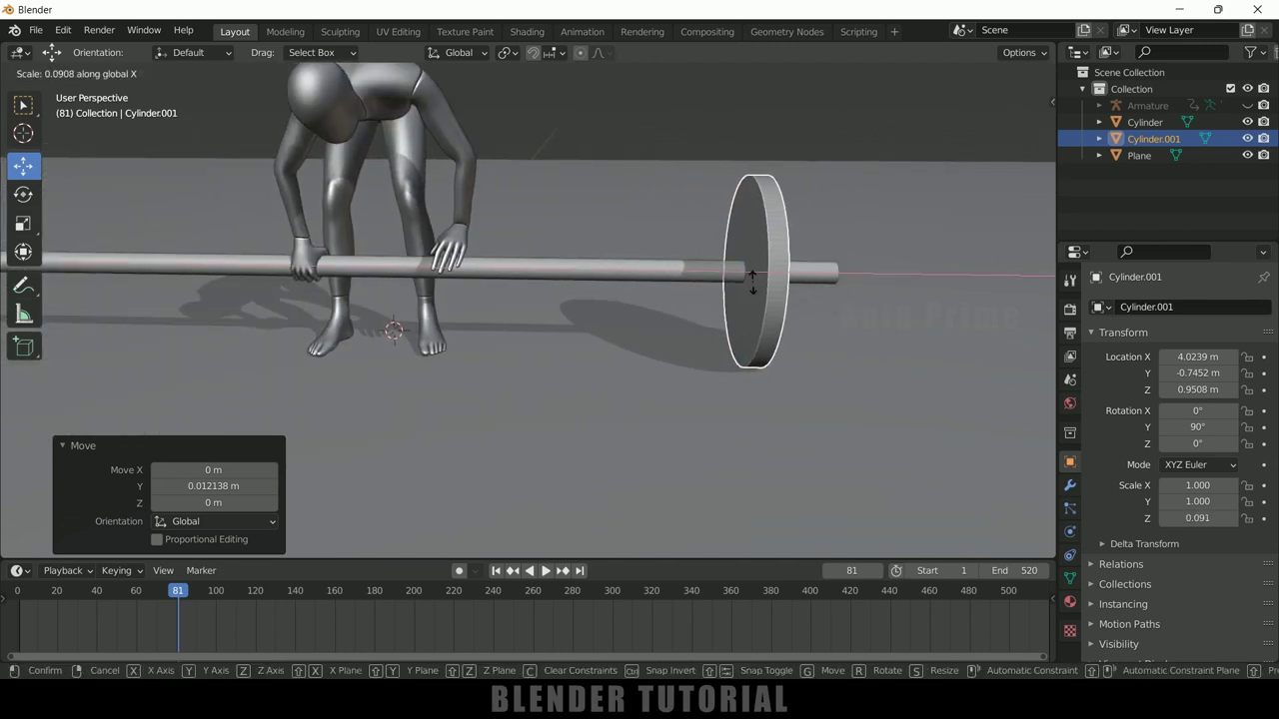
click(752, 301)
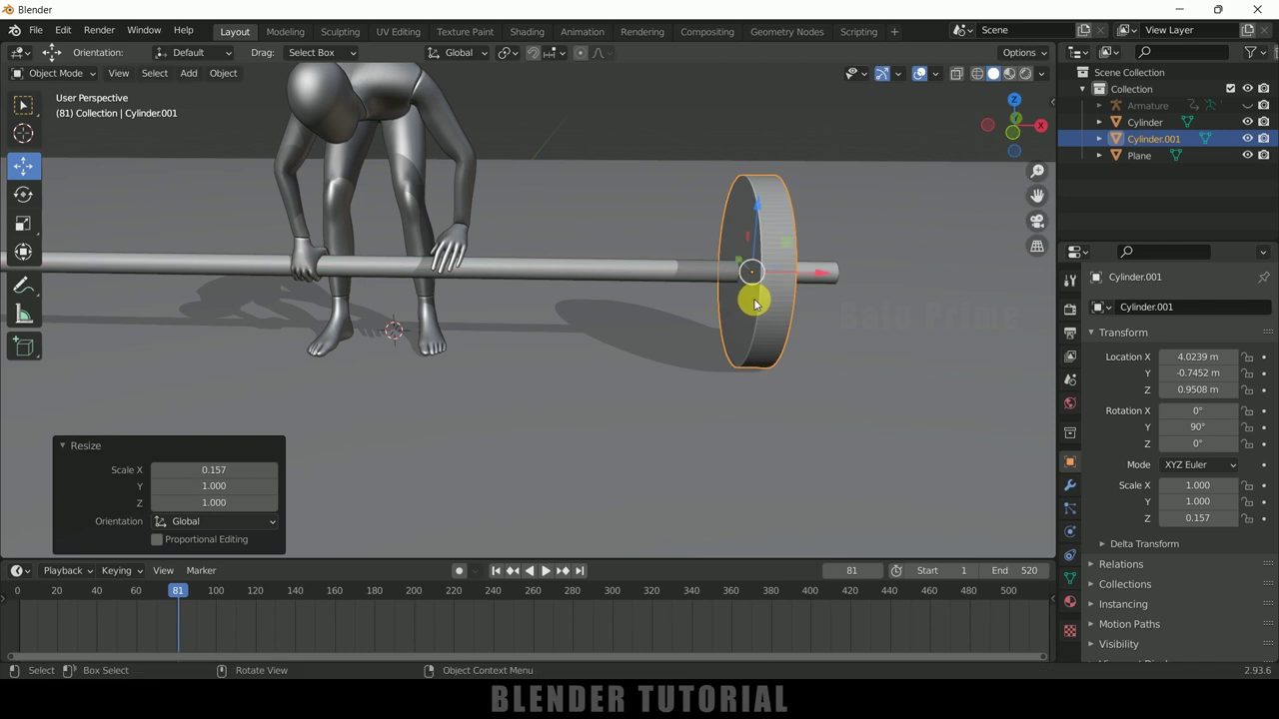
In the front orthographic view, slide the plate inward along the bar to about X 3.295 m
key(KP_1)
scroll(912, 337, up, 2)
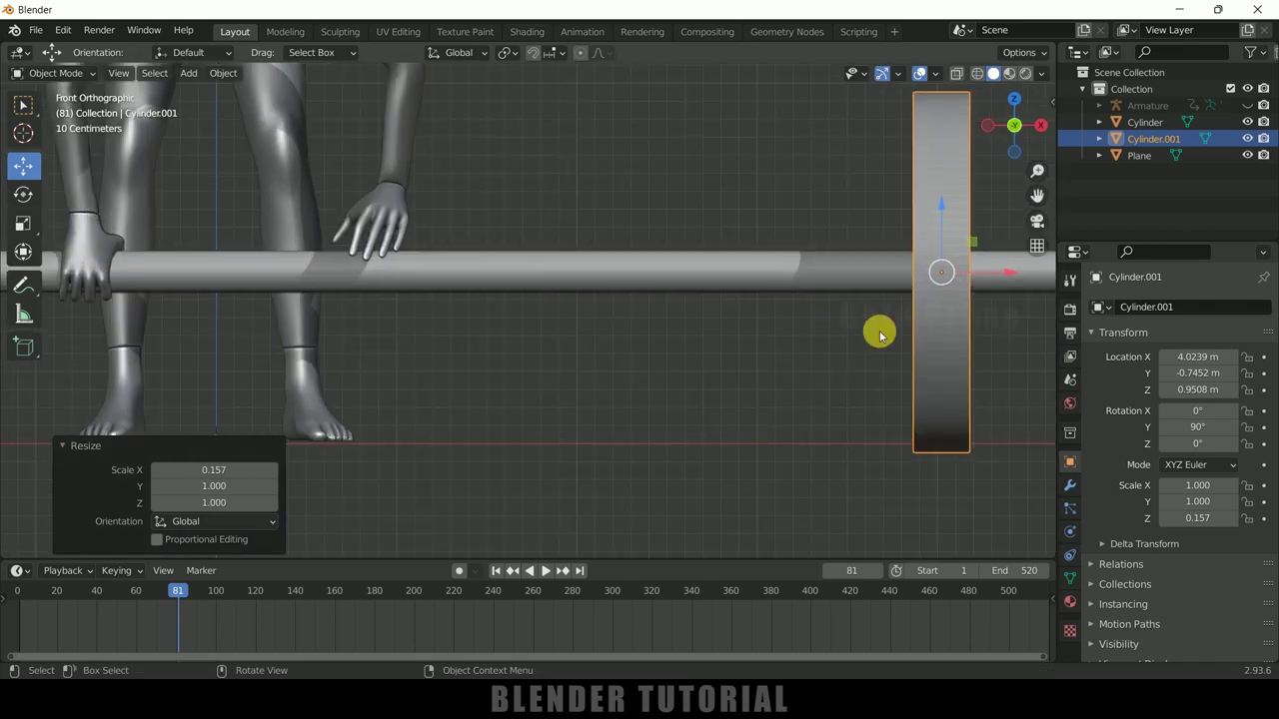
scroll(936, 323, down, 1)
drag(871, 286, 778, 303)
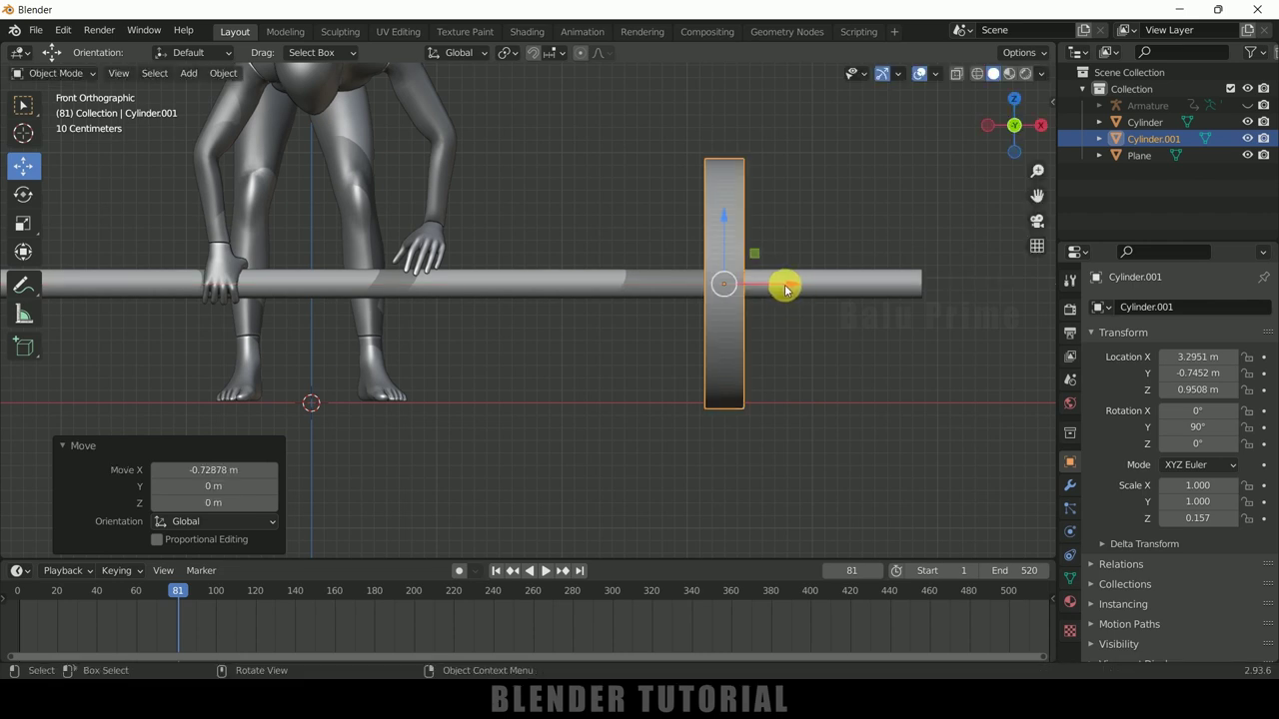
Shade the plate smooth and enable Auto Smooth at 30° in its normals settings
right_click(731, 182)
click(731, 182)
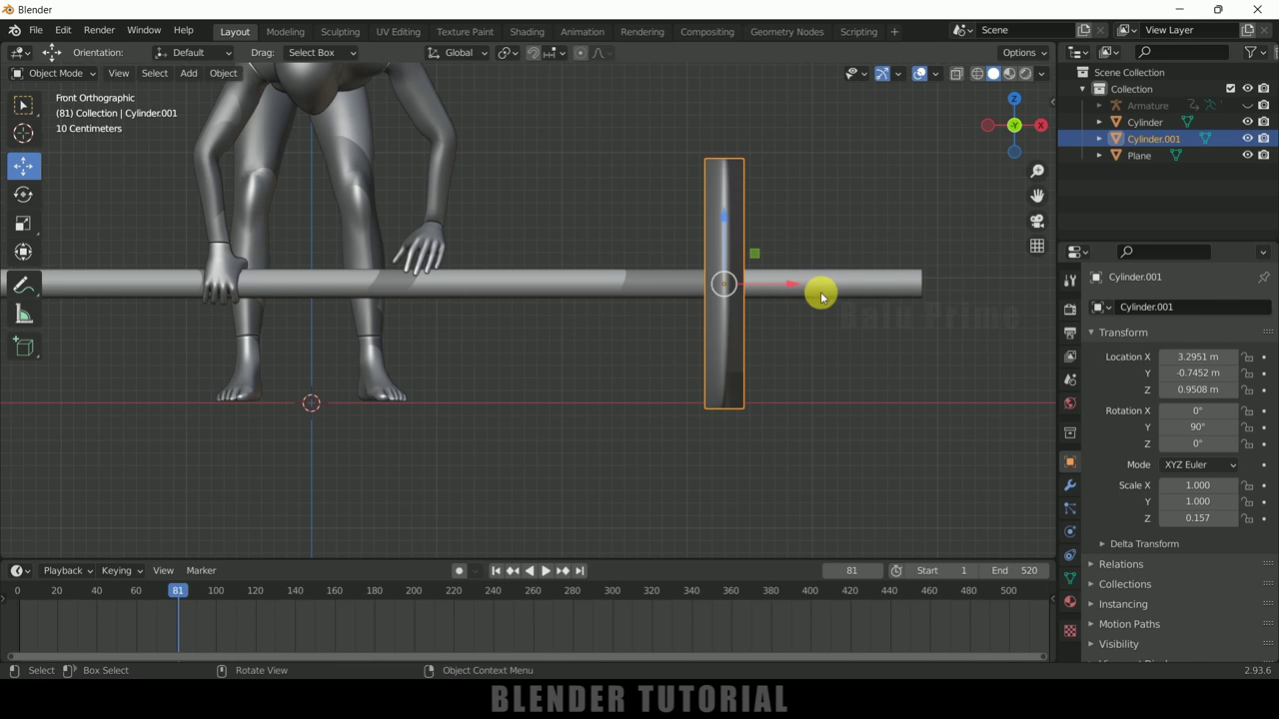
click(1075, 581)
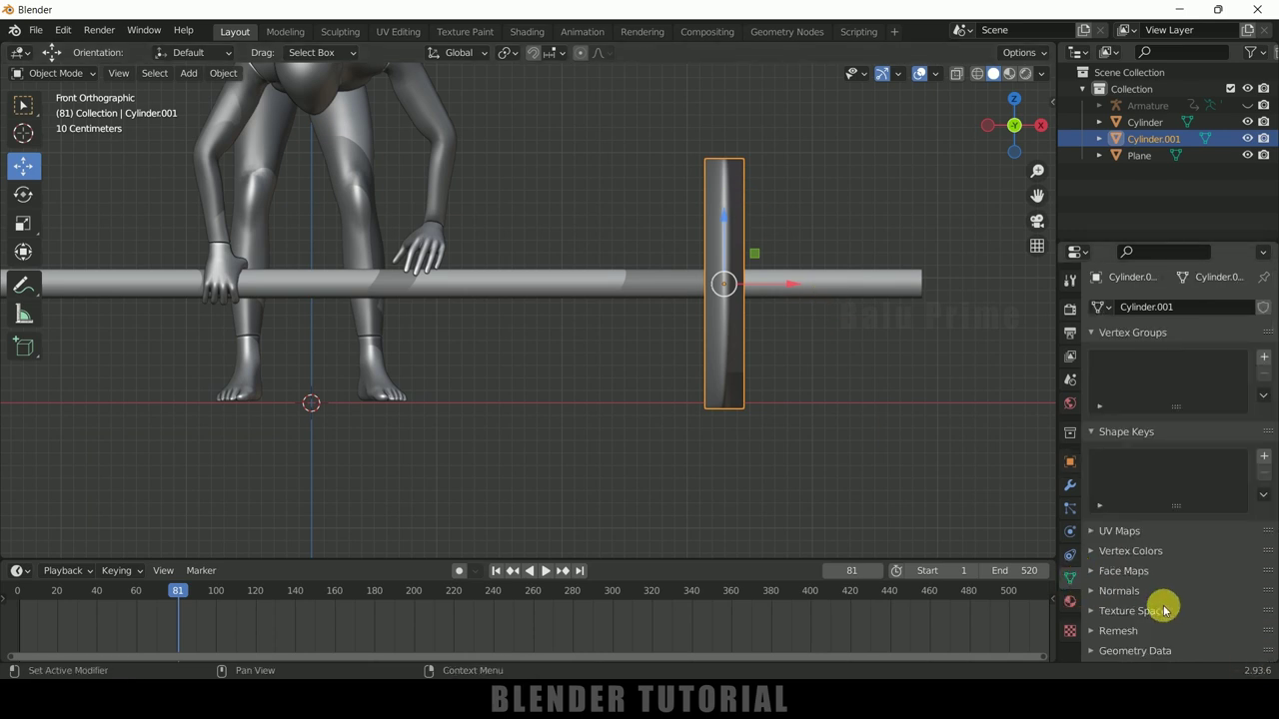
click(1109, 590)
scroll(1176, 590, down, 2)
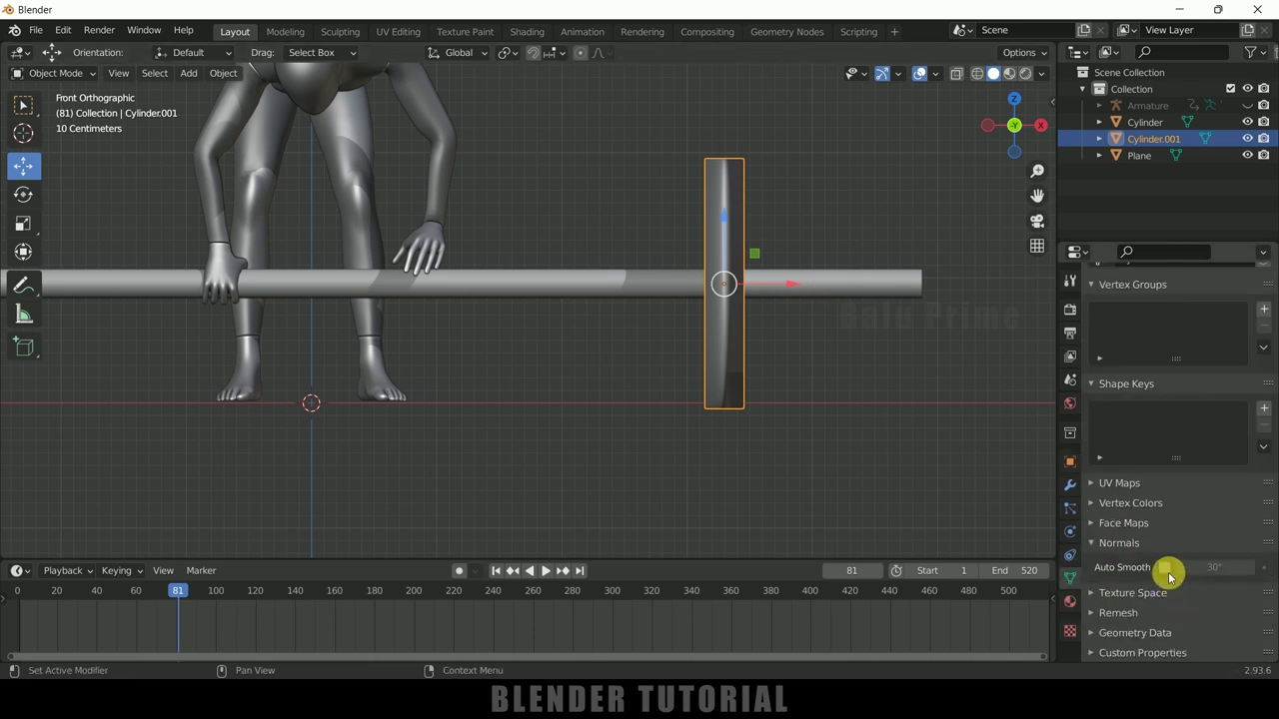
click(1164, 568)
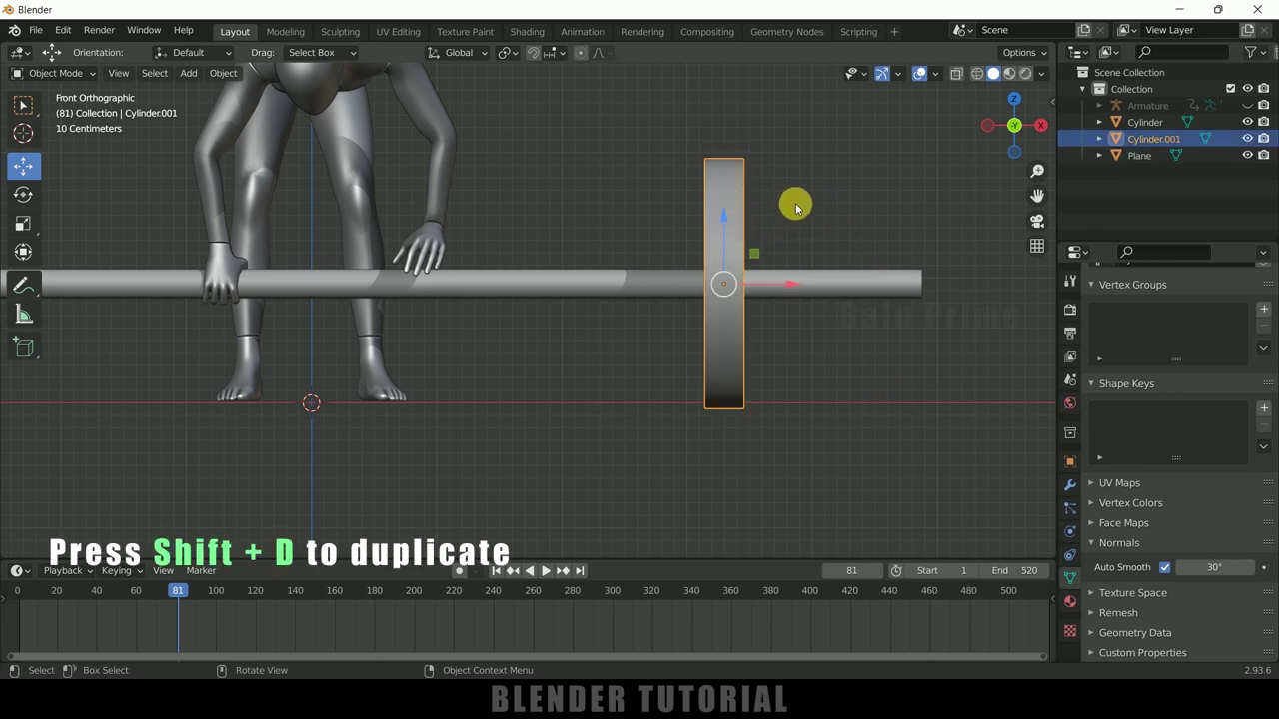
Duplicate the plate outward along X, scale the copy to about 0.89, and set it flush against the first plate
key(shift+d)
key(x)
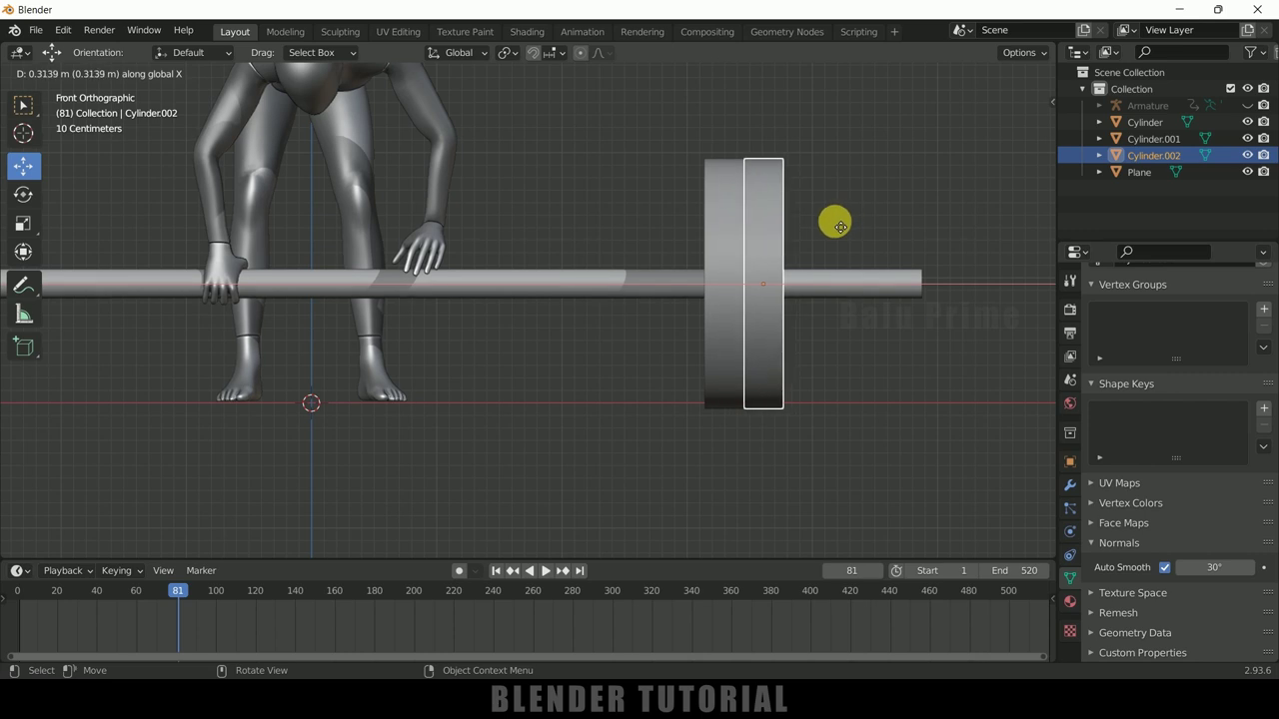
click(836, 226)
key(s)
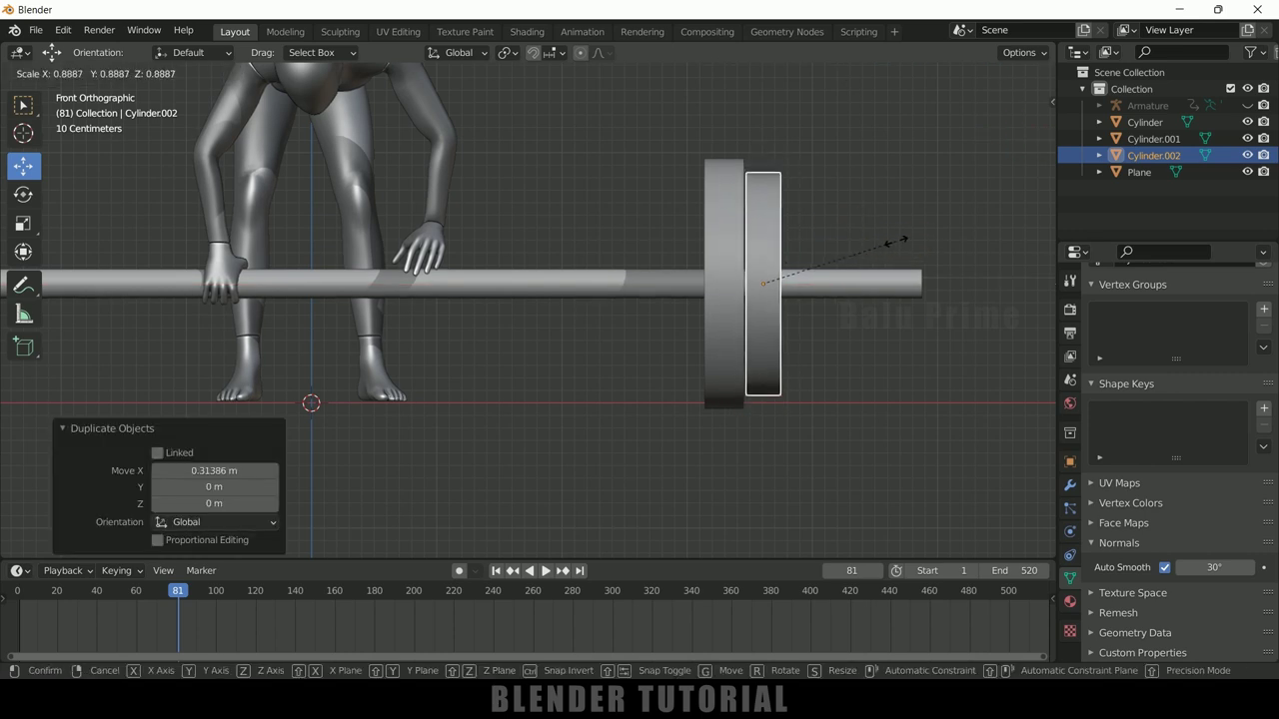
click(894, 274)
key(g)
click(833, 243)
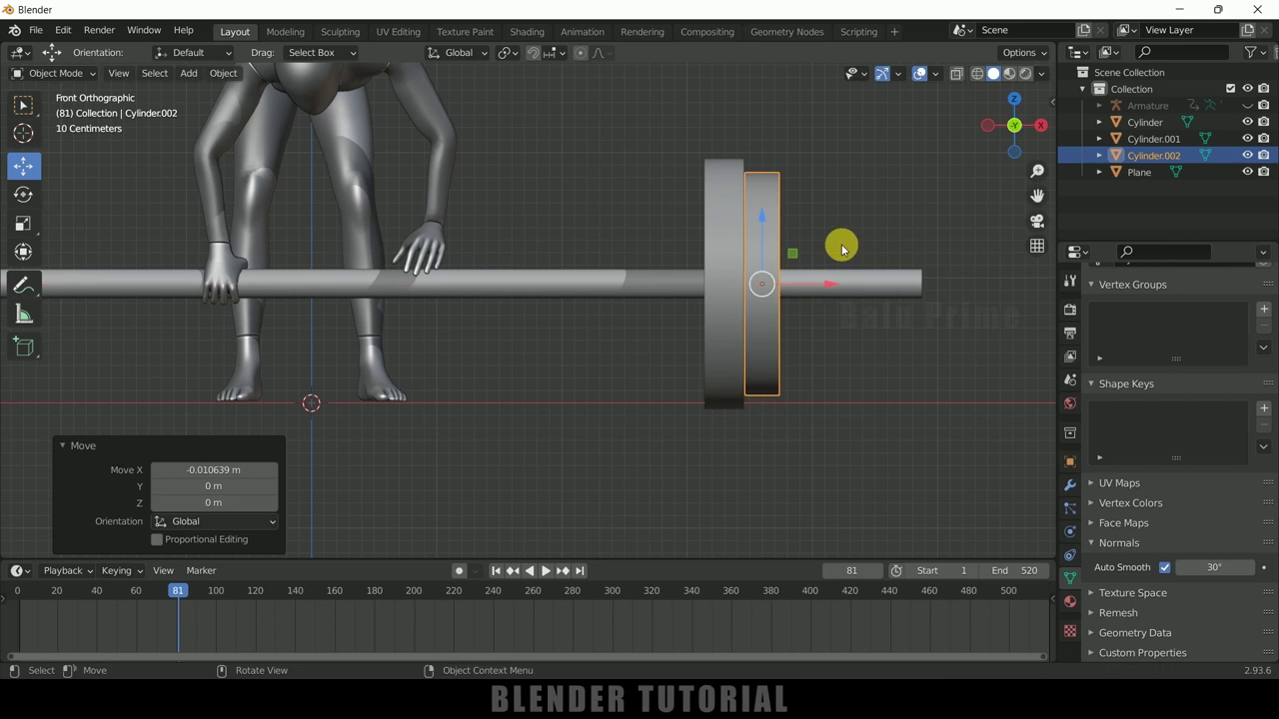
Duplicate three more plates outward along the bar, scaling each one smaller and placing it against the previous plate
key(shift+d)
click(917, 204)
key(shift+d)
click(907, 279)
key(s)
click(899, 282)
key(shift+d)
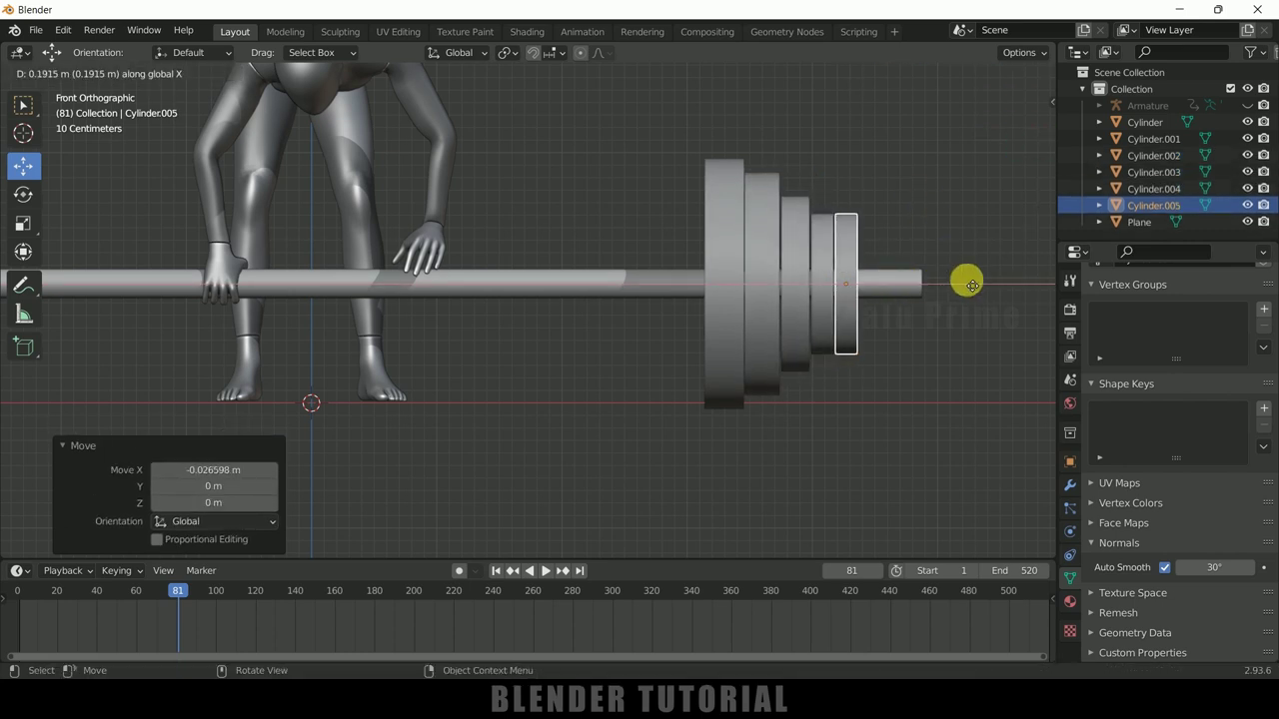
click(879, 280)
key(g)
click(903, 286)
Select all five weight plates and join them into one object
click(713, 176)
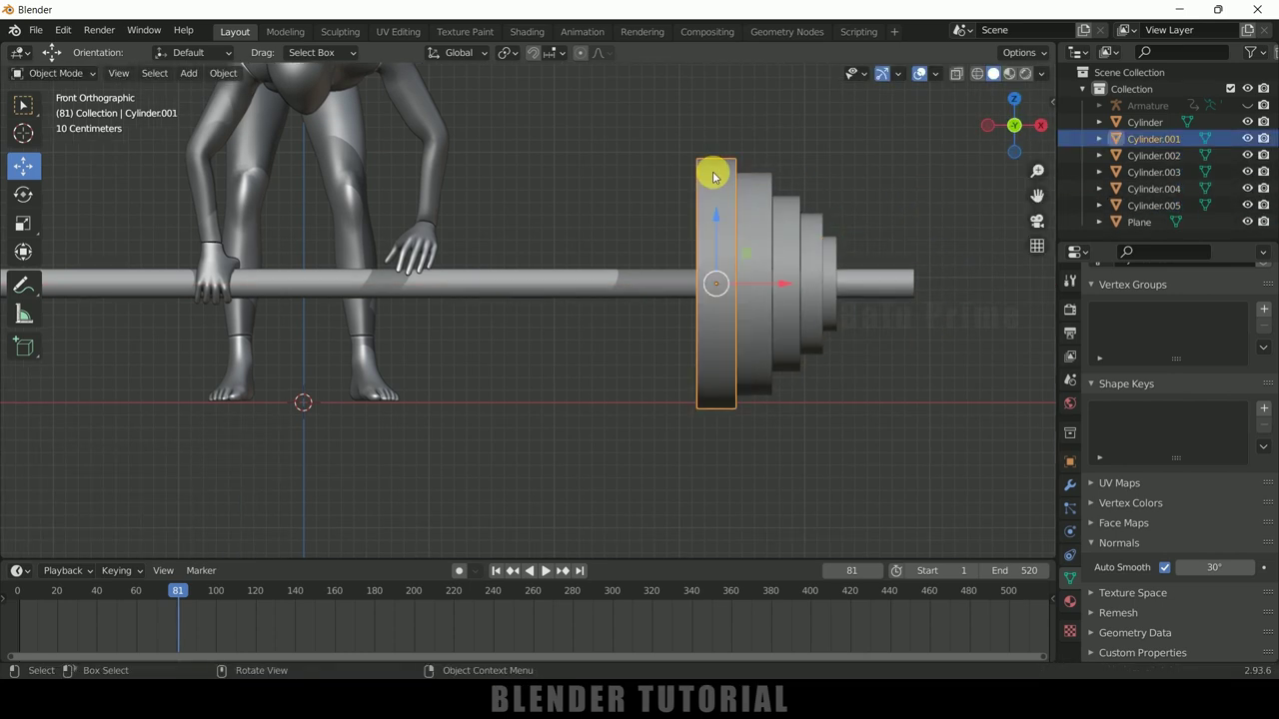
shift+click(758, 203)
shift+click(785, 217)
shift+click(810, 229)
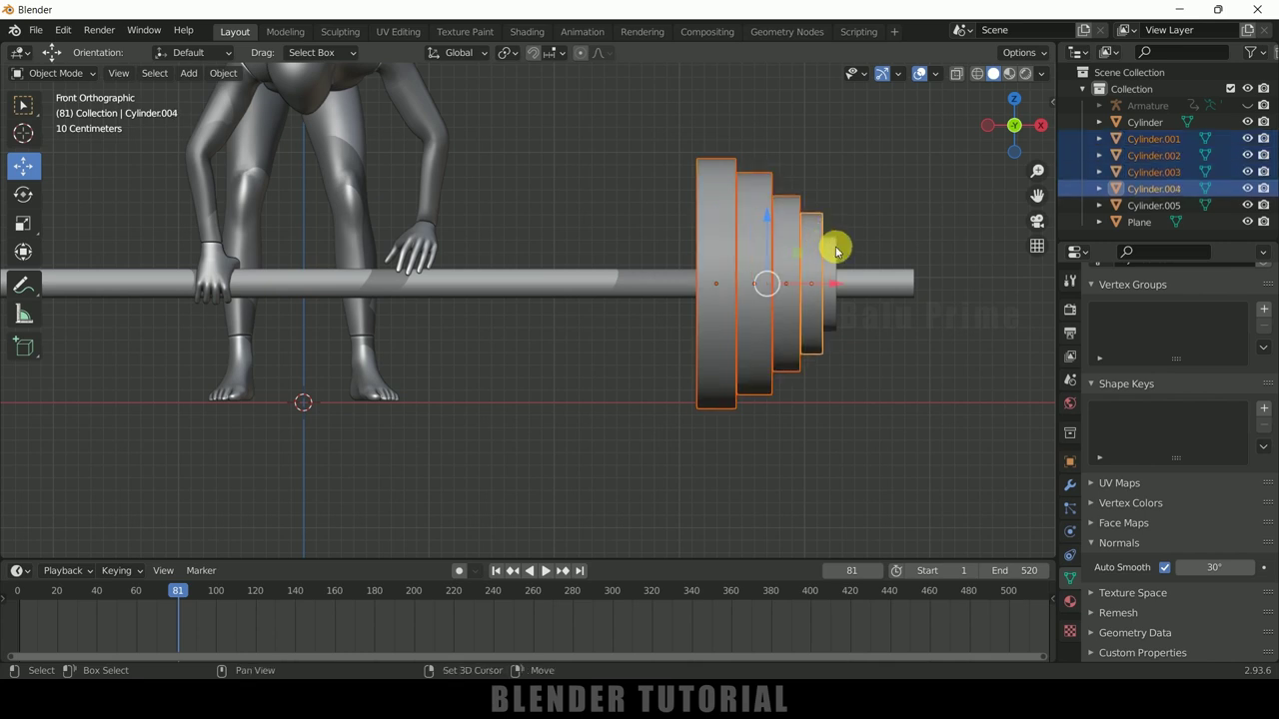
shift+click(833, 246)
key(ctrl+j)
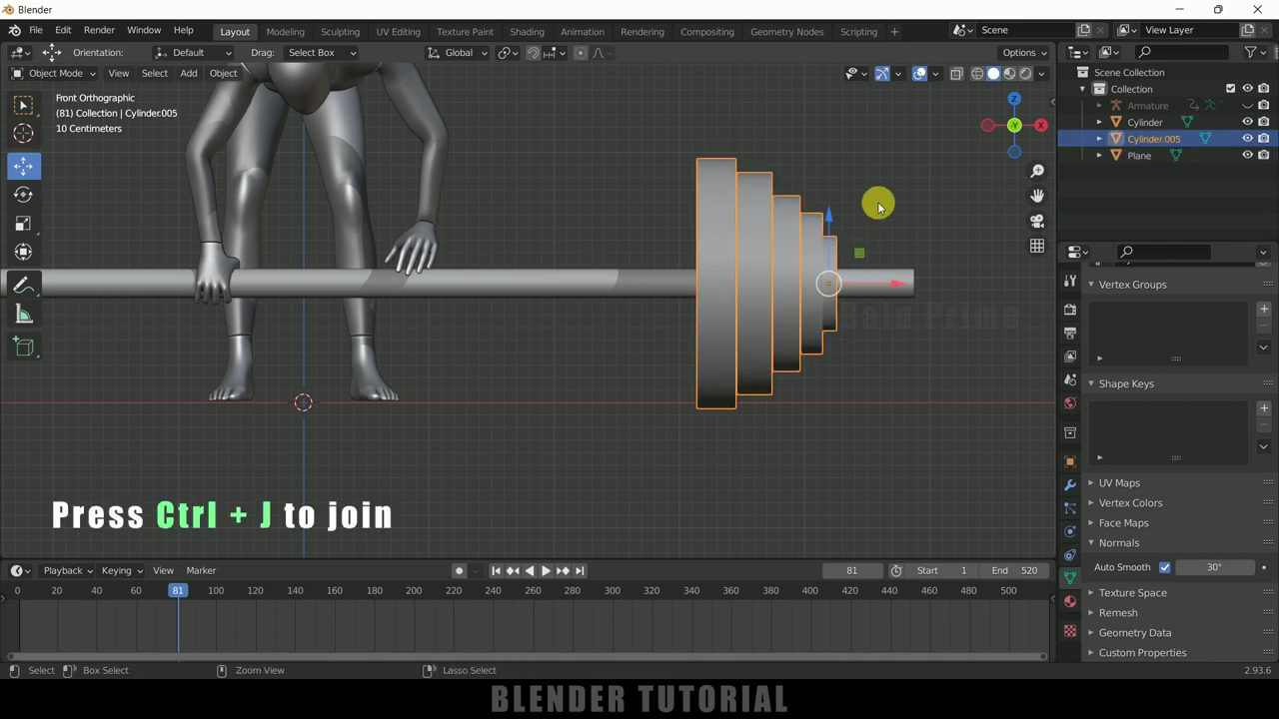
Set the joined plates' origin to their geometry
click(222, 72)
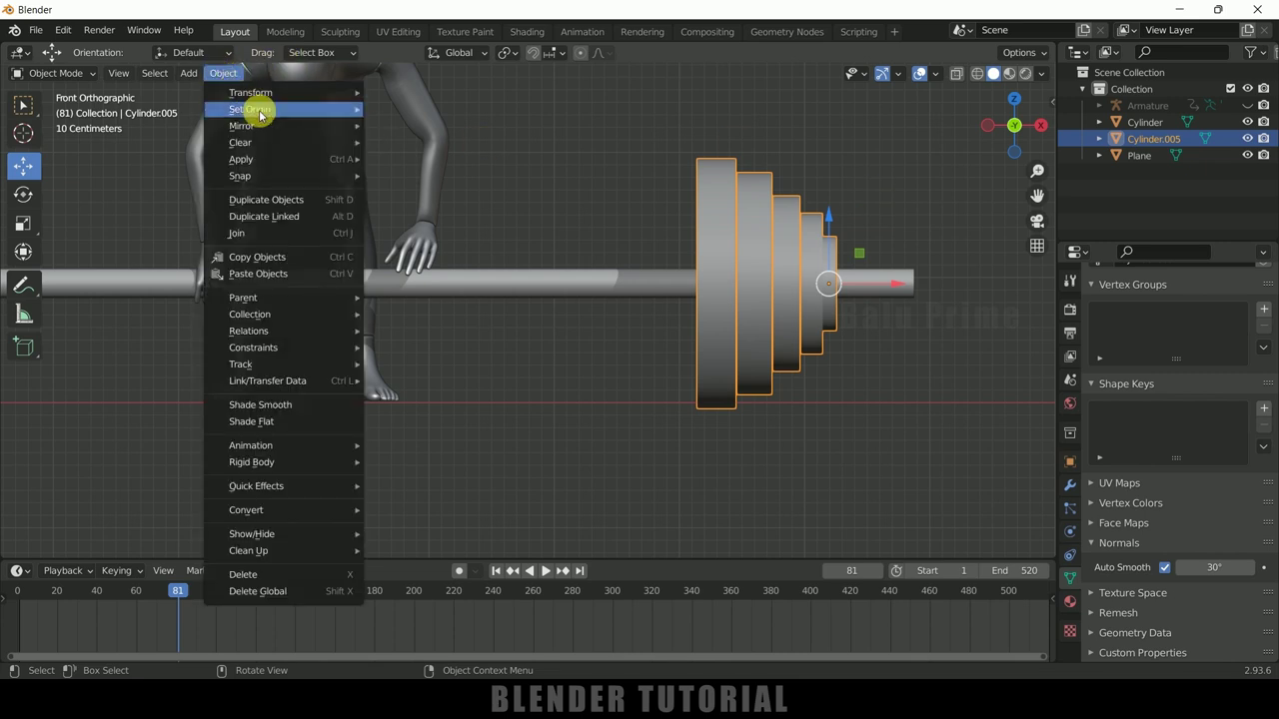
mouse_move(257, 109)
click(428, 126)
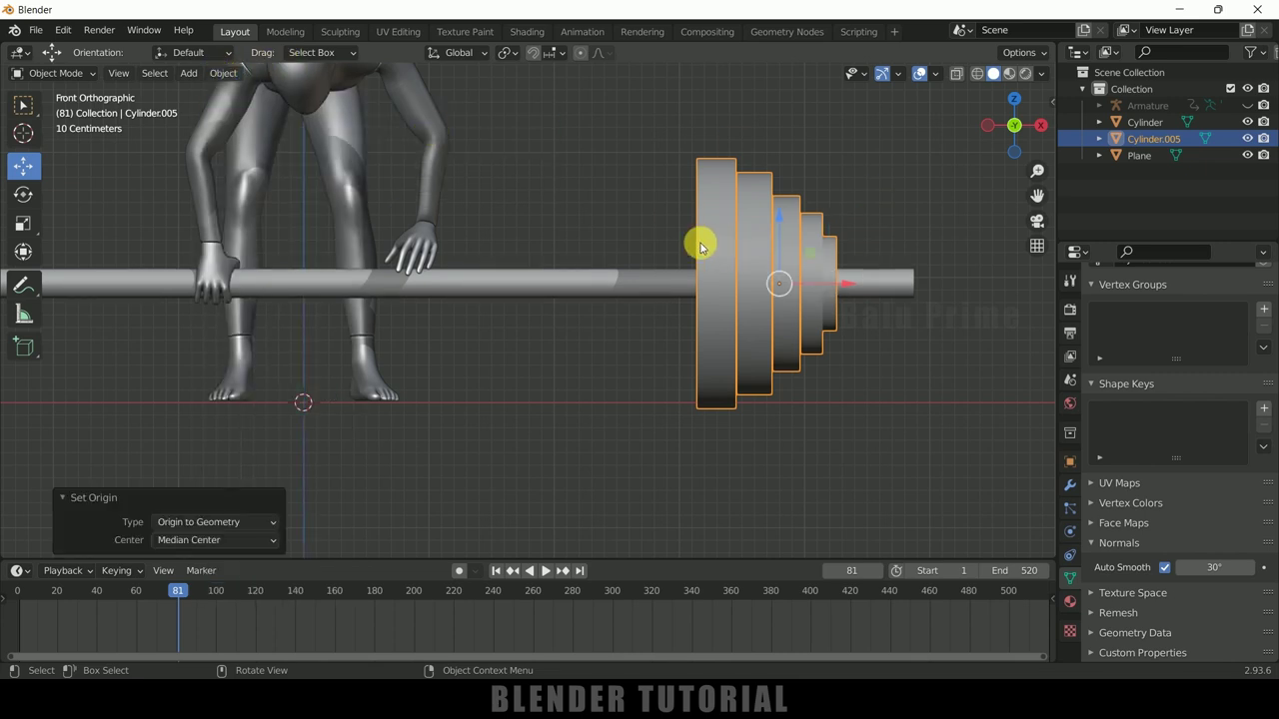
Add a Mirror modifier to the joined weight plates
scroll(845, 254, down, 3)
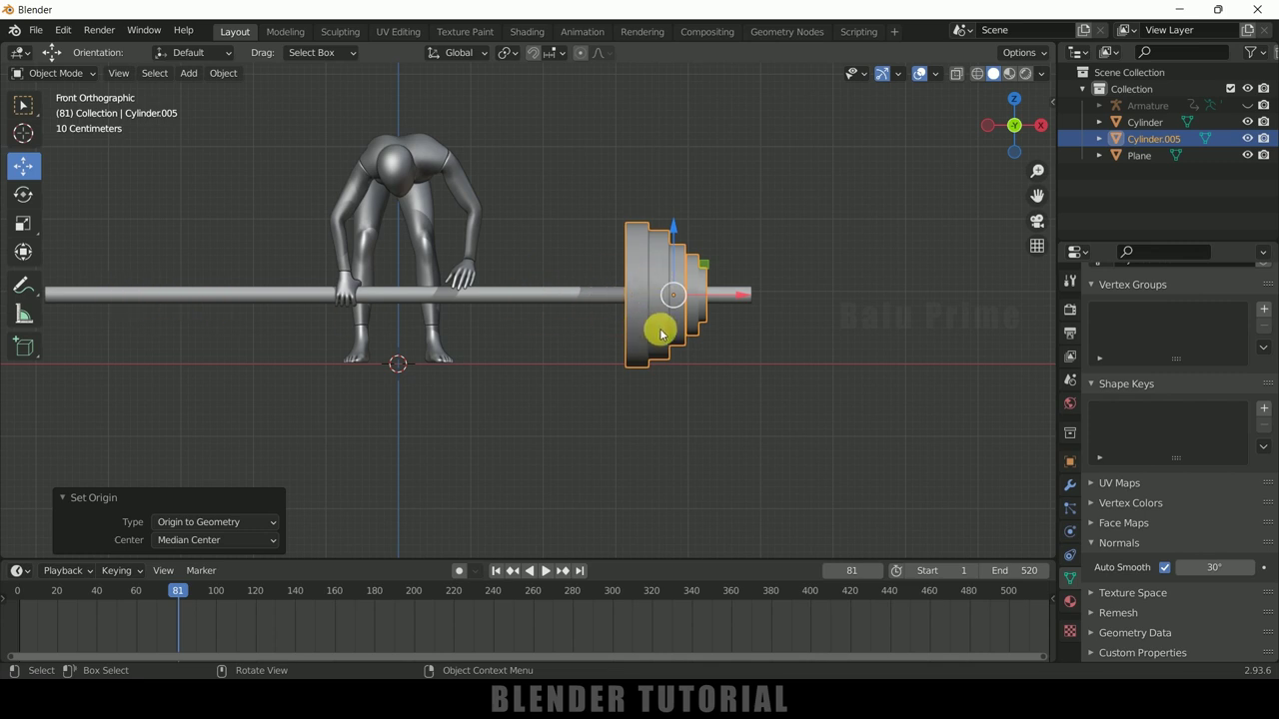
scroll(660, 333, up, 2)
click(856, 173)
click(751, 266)
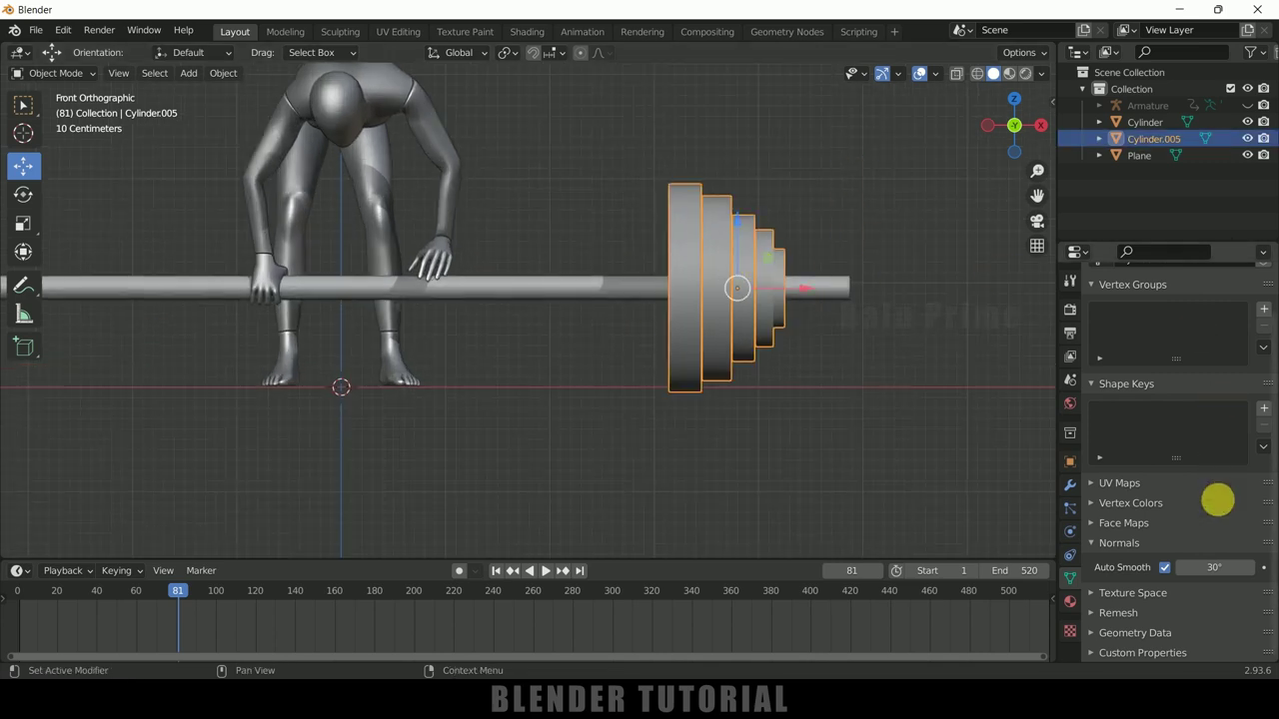
click(1068, 484)
click(1157, 309)
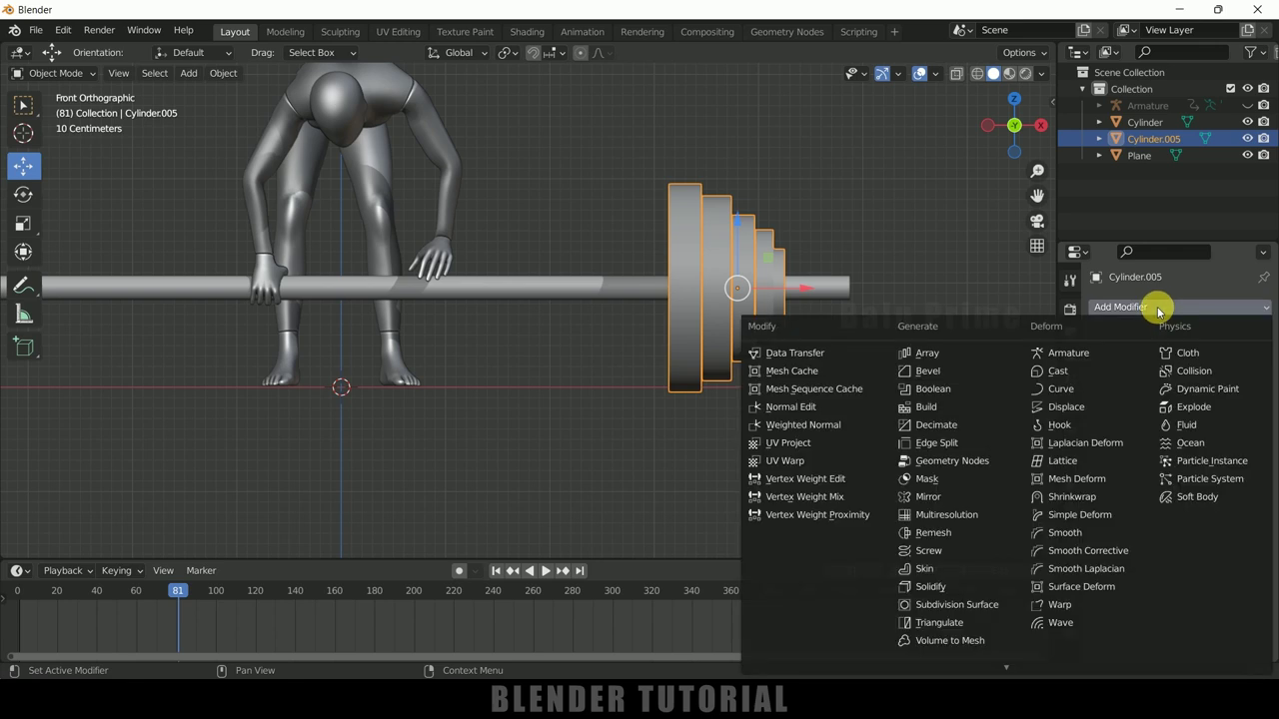
click(924, 496)
Pick the bar cylinder as the Mirror modifier's mirror object and enable its Z axis alongside X
scroll(747, 462, down, 2)
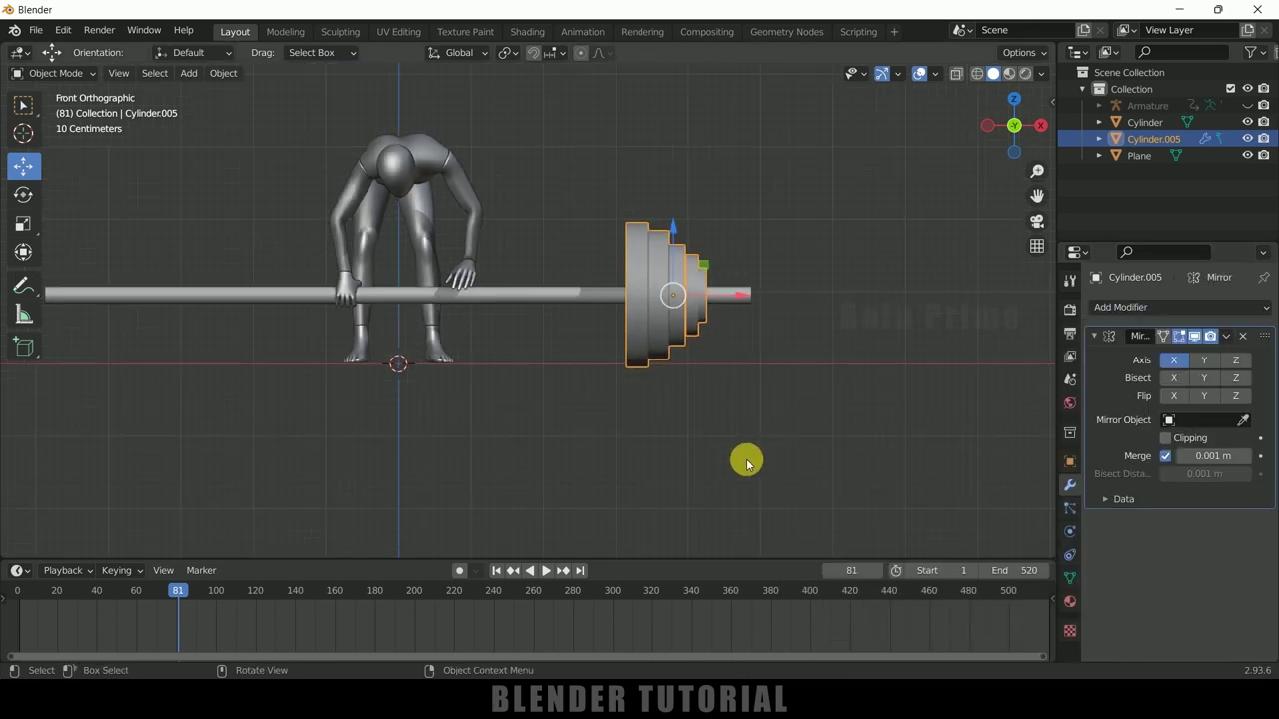
click(1243, 420)
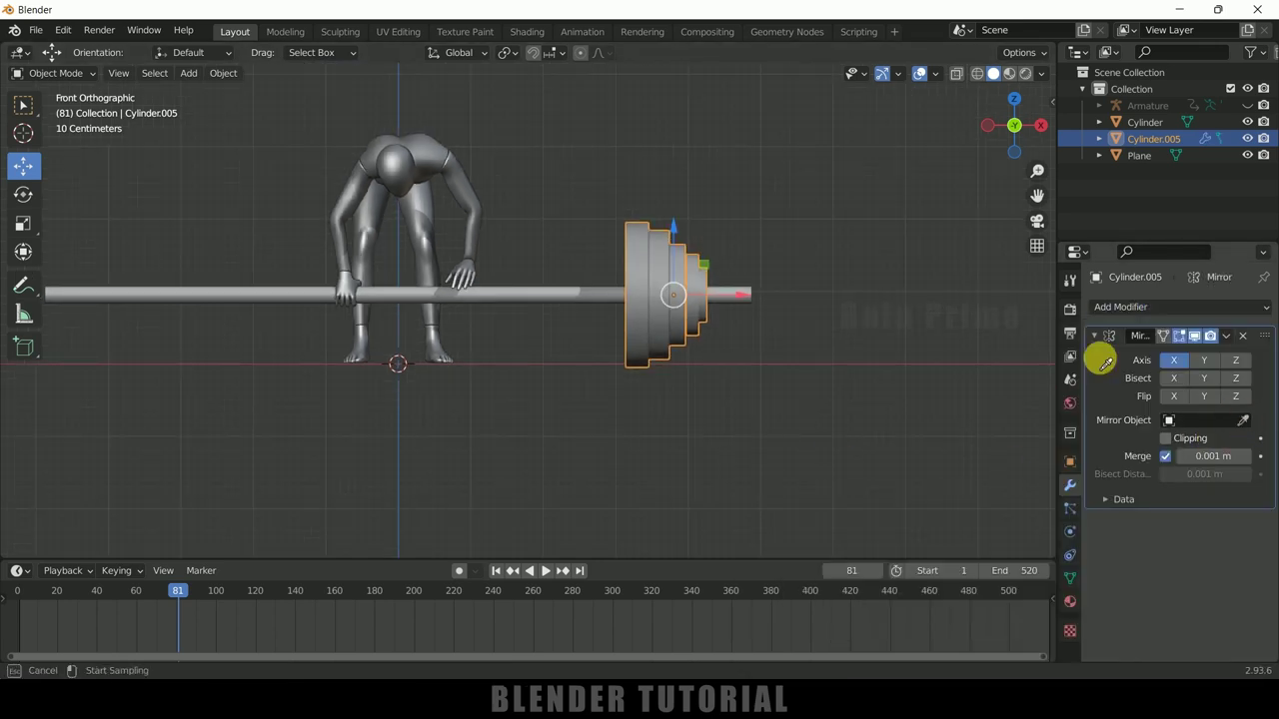
click(549, 292)
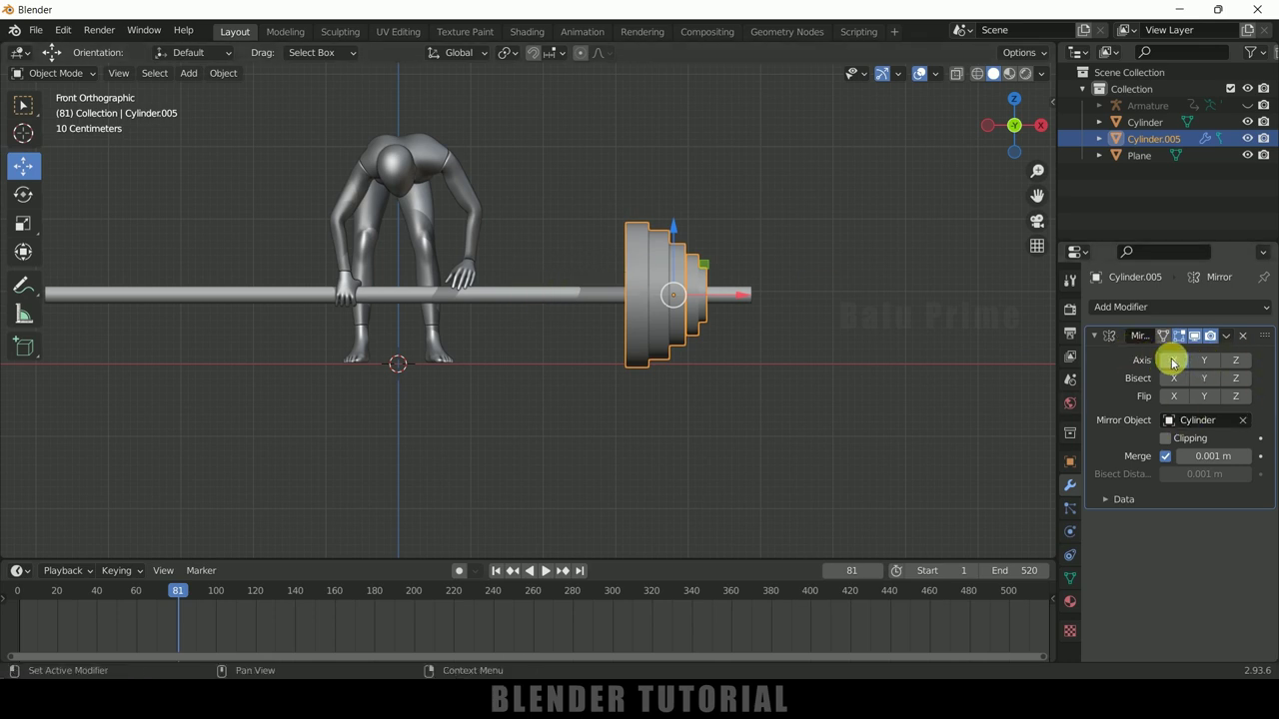
click(1238, 362)
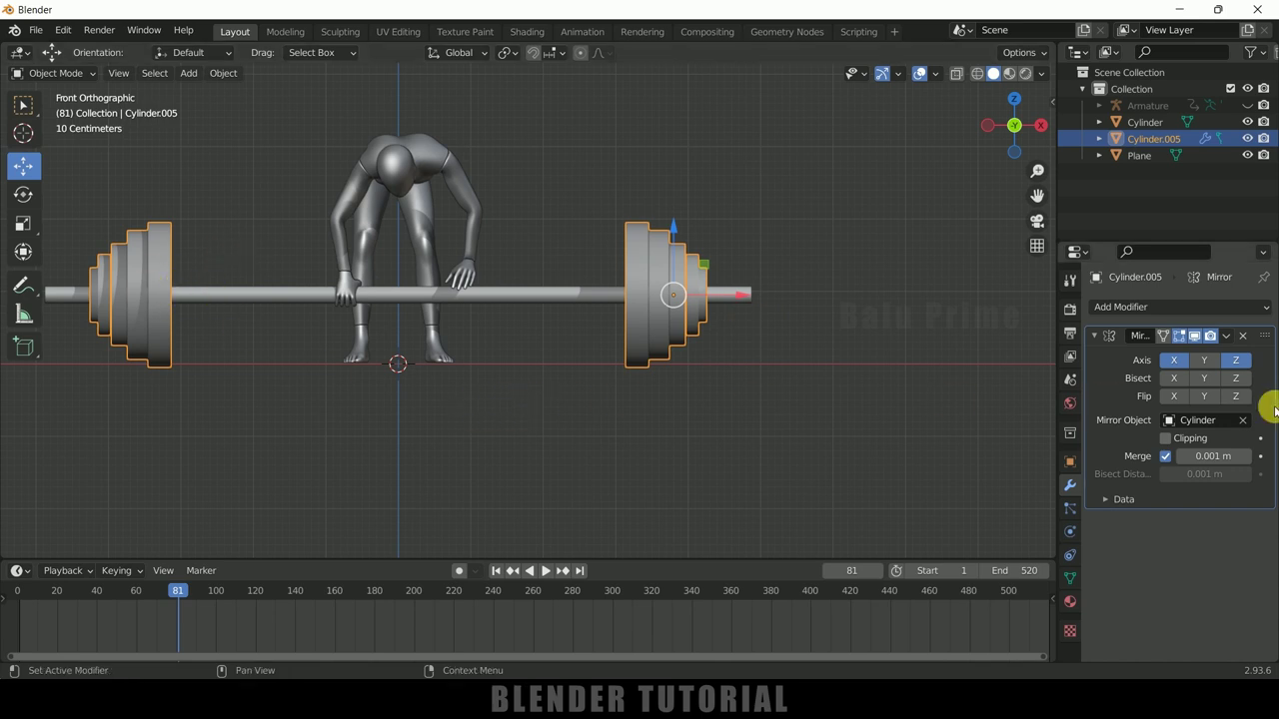
Apply the Mirror modifier on the weight plates
click(1226, 340)
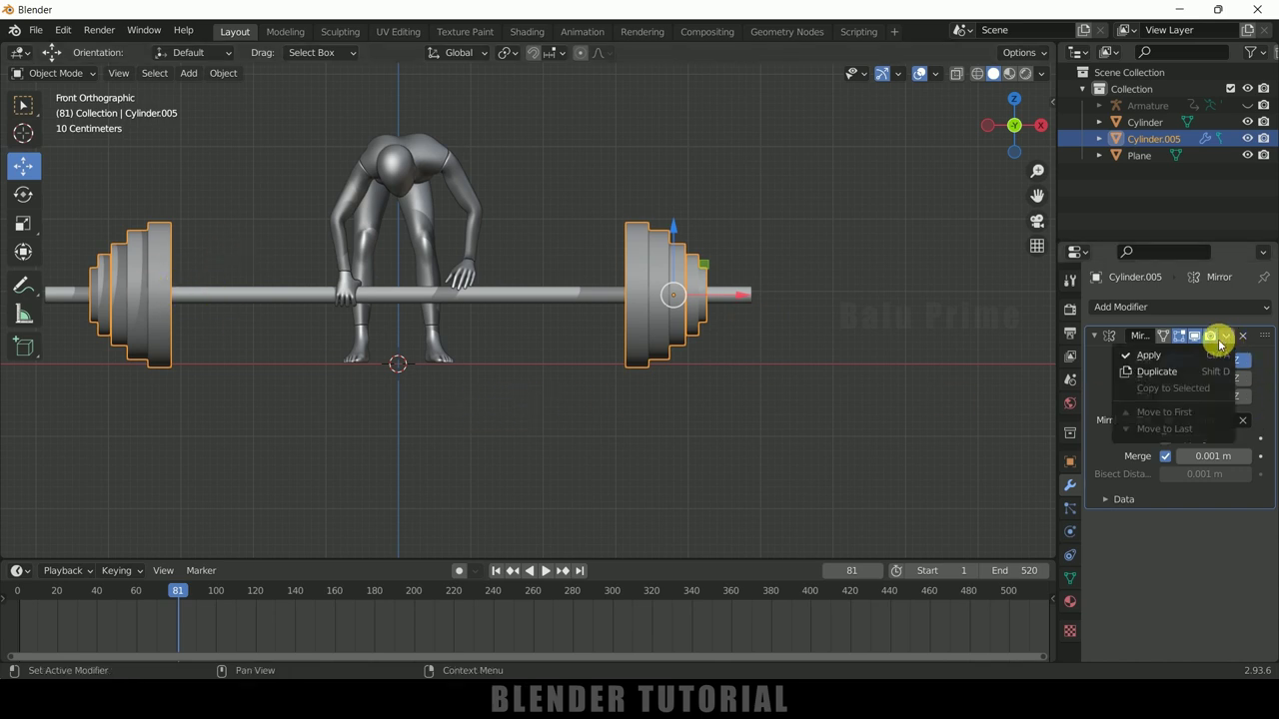
click(1151, 357)
click(785, 221)
click(690, 265)
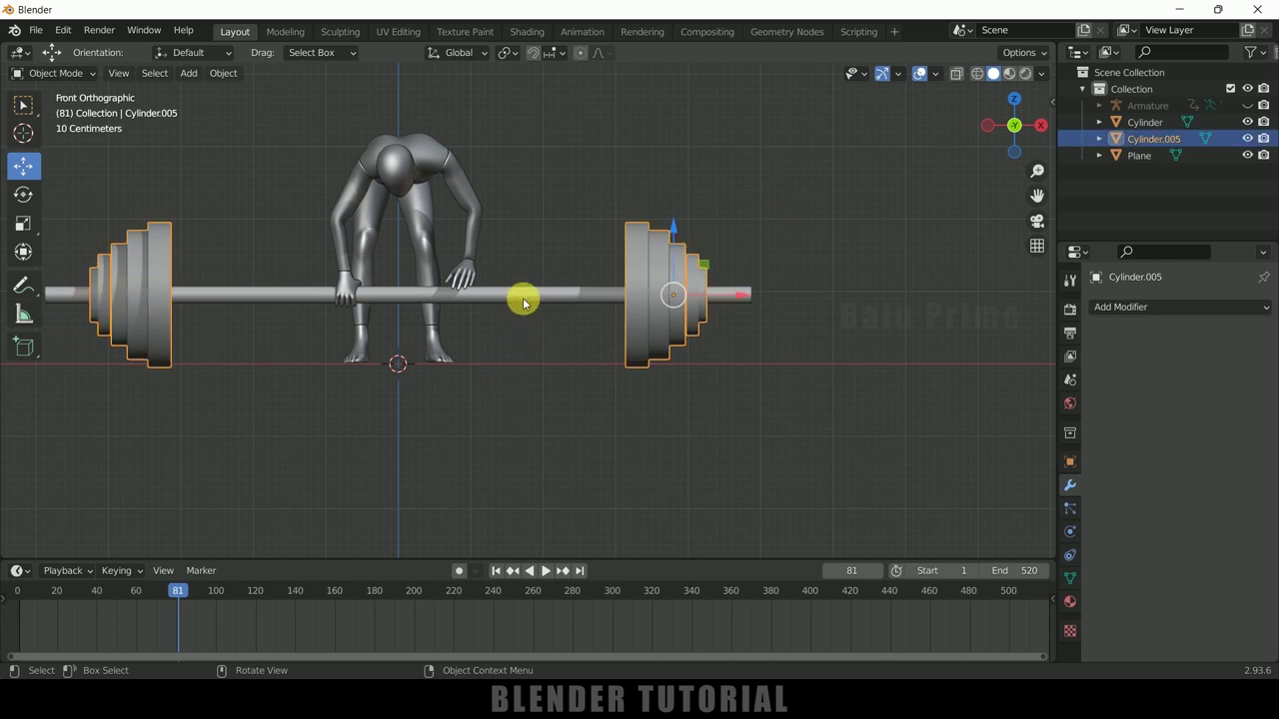
click(524, 299)
click(682, 217)
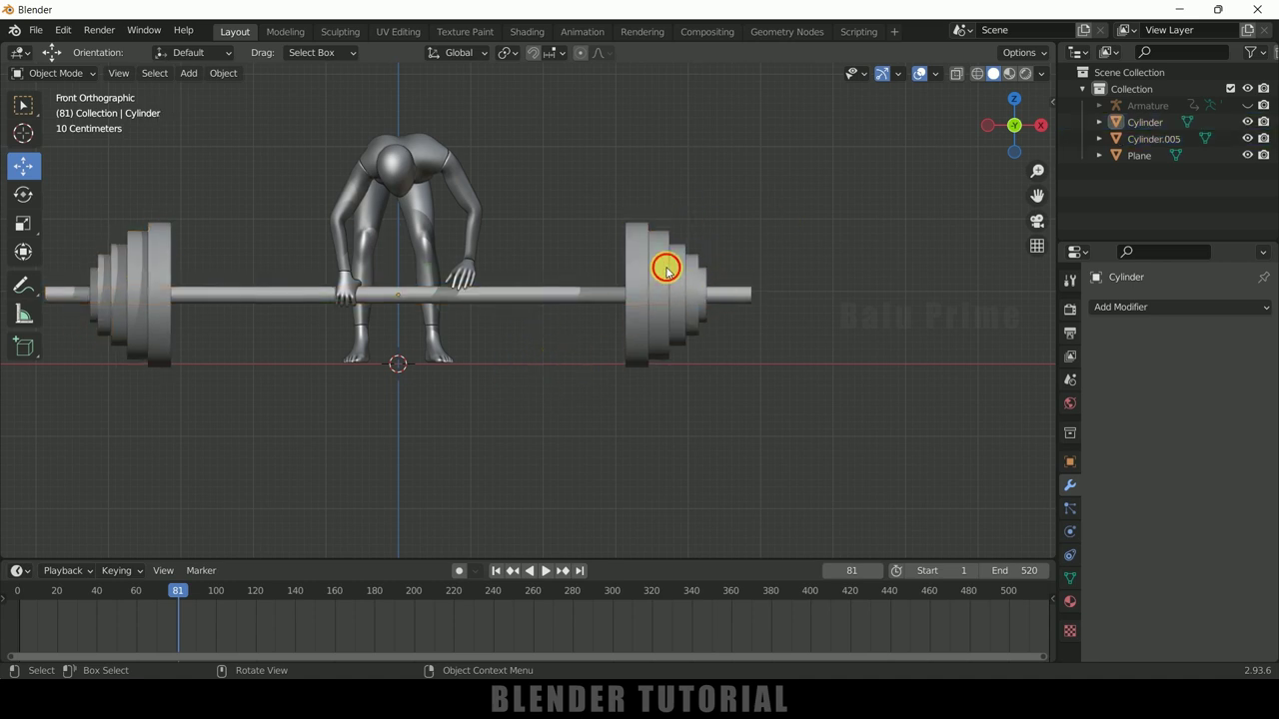
Select the weight plates and the bar and join them into a single barbell object, with the bar as the active object
click(667, 270)
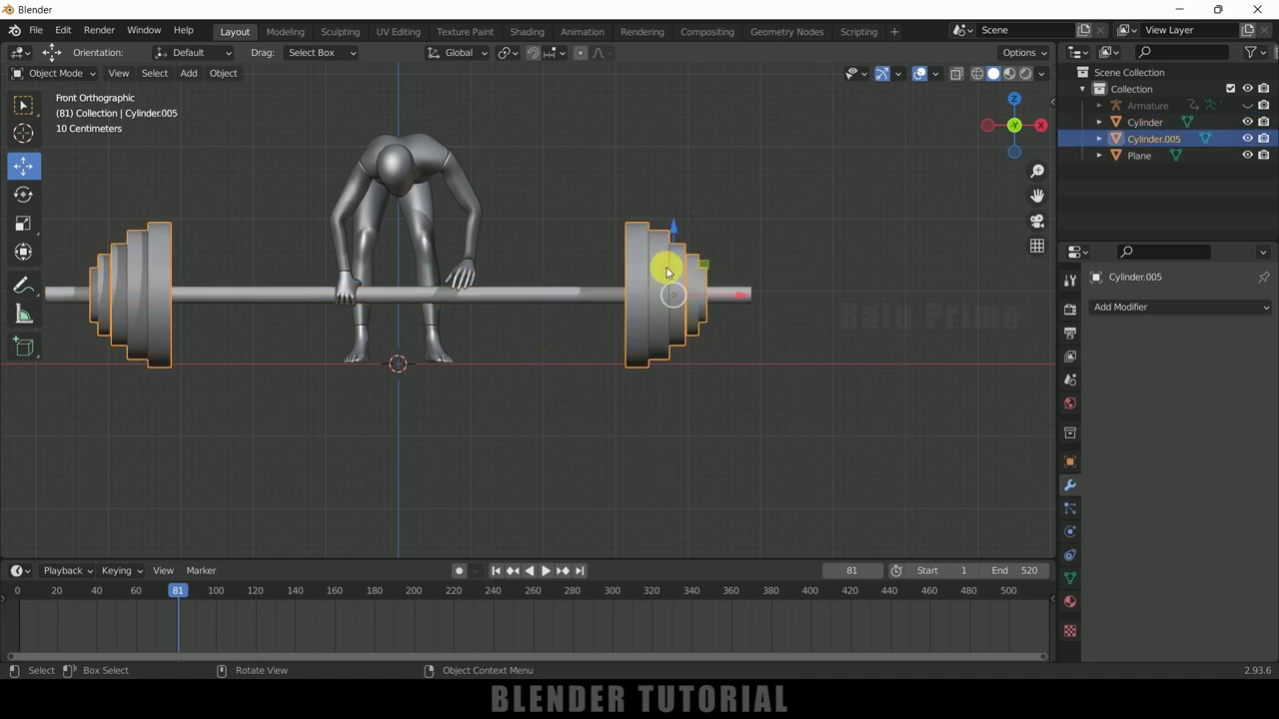
shift+click(545, 296)
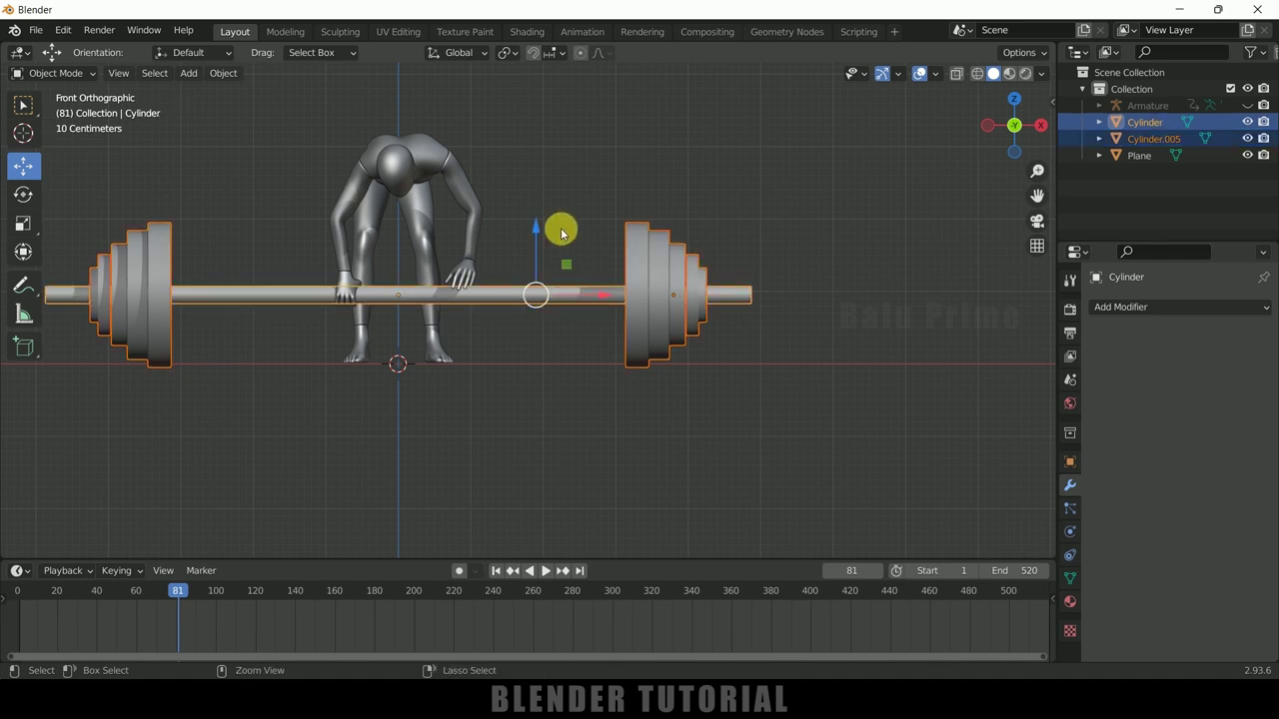
key(ctrl+j)
click(716, 148)
click(667, 258)
click(640, 181)
click(657, 235)
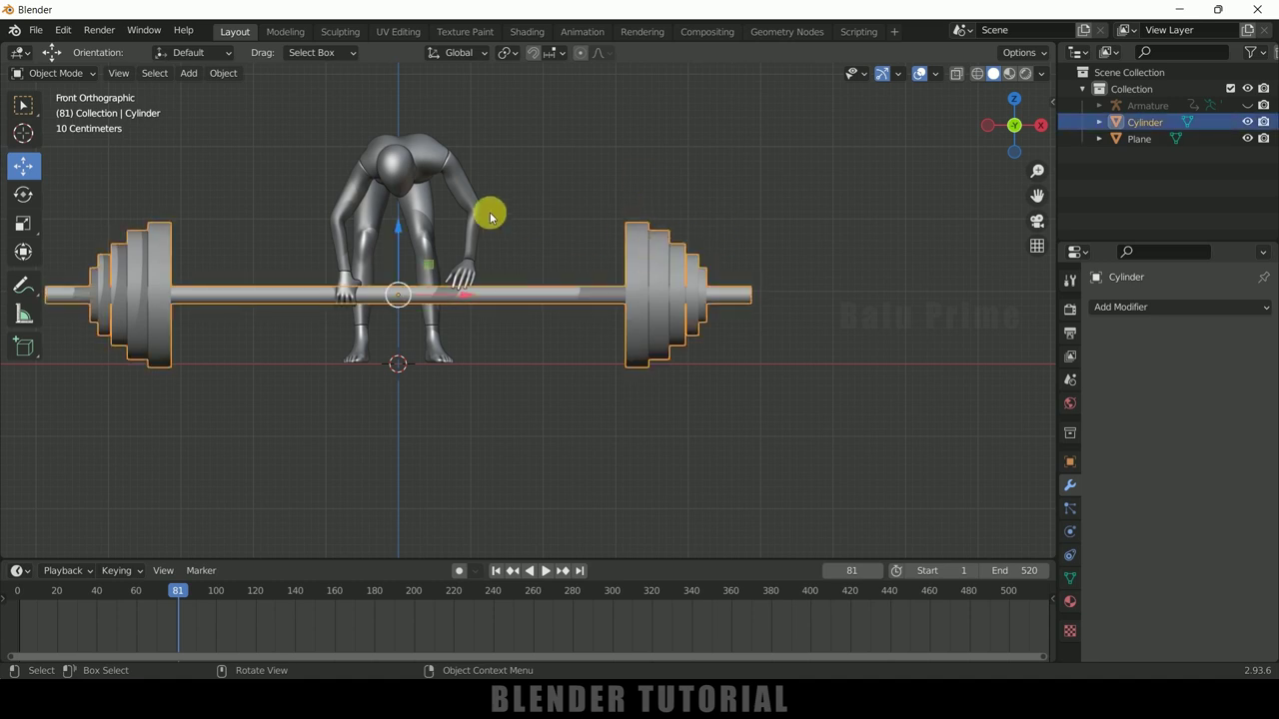
Add a Child Of object constraint to the joined barbell
scroll(491, 257, up, 2)
key(KP_Decimal)
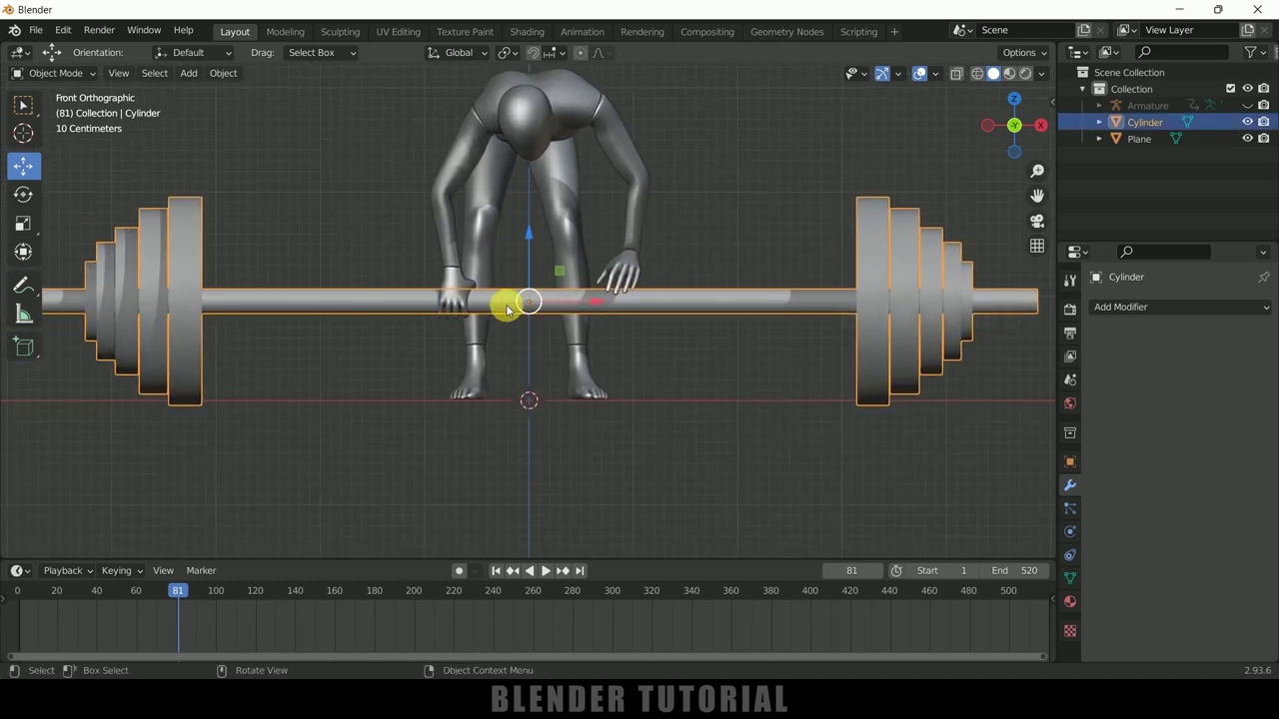
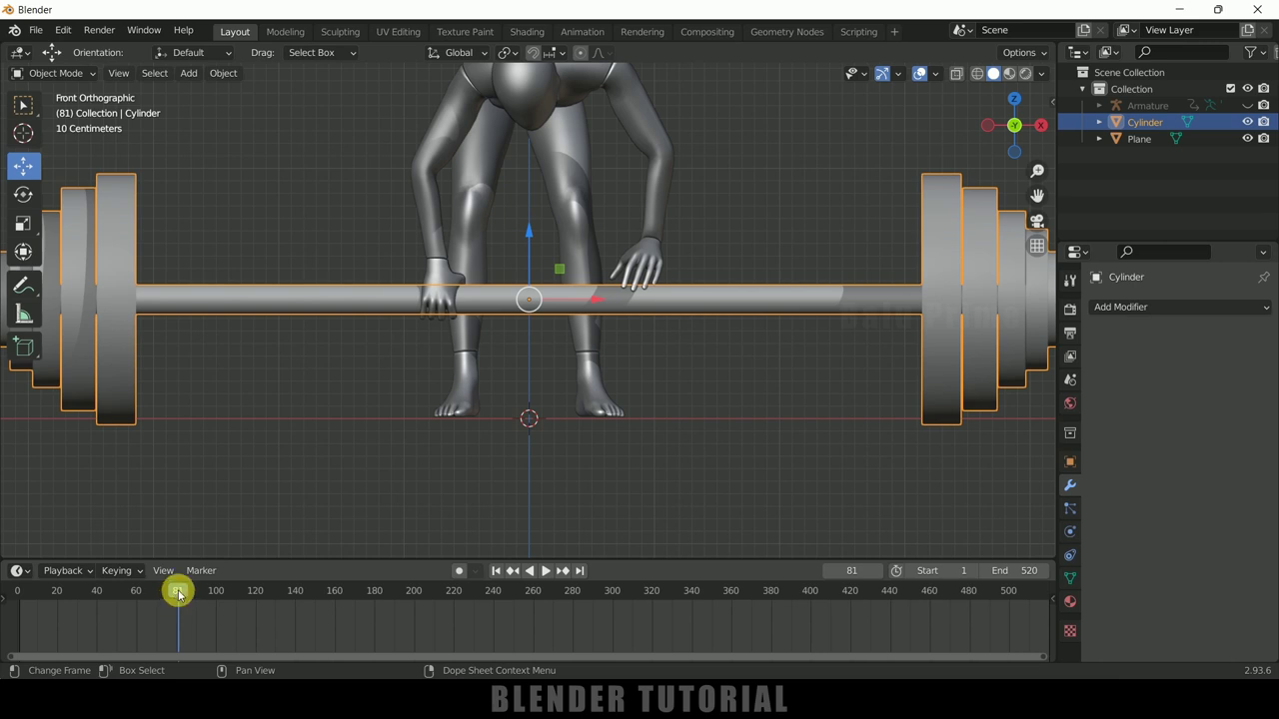
middle_drag(326, 426, 473, 439)
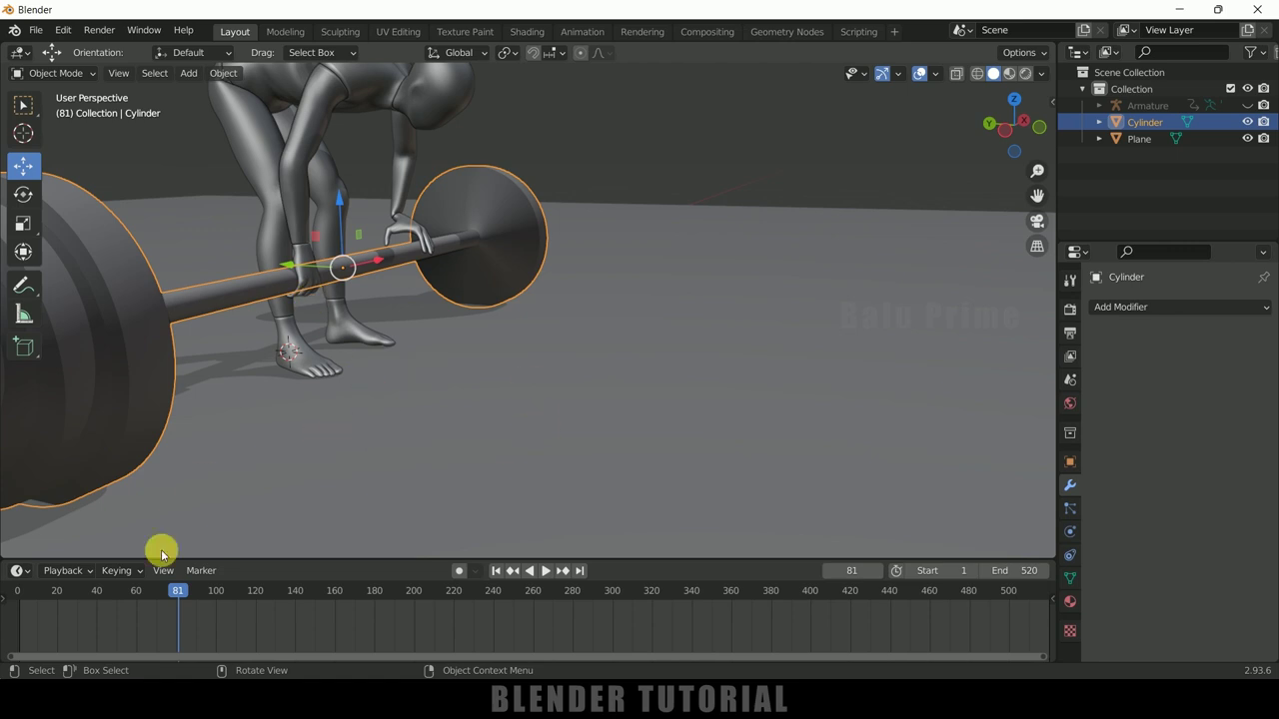
click(725, 218)
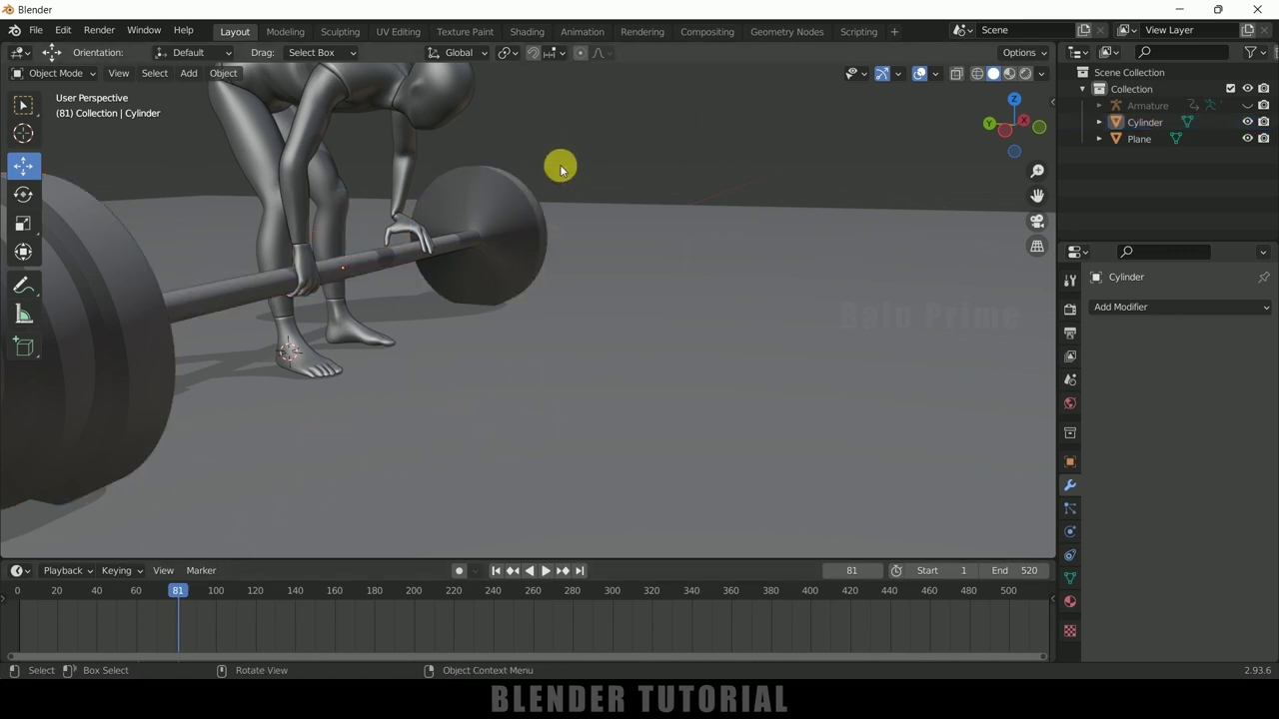
click(469, 210)
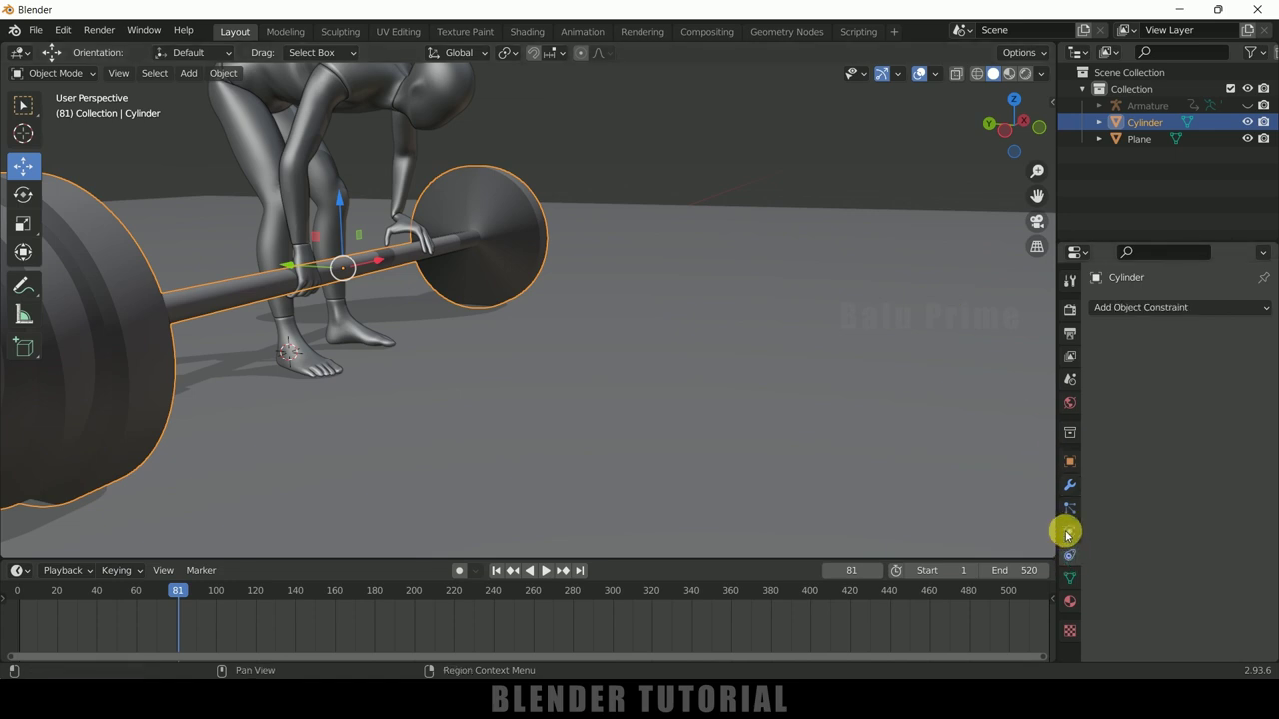
click(1148, 308)
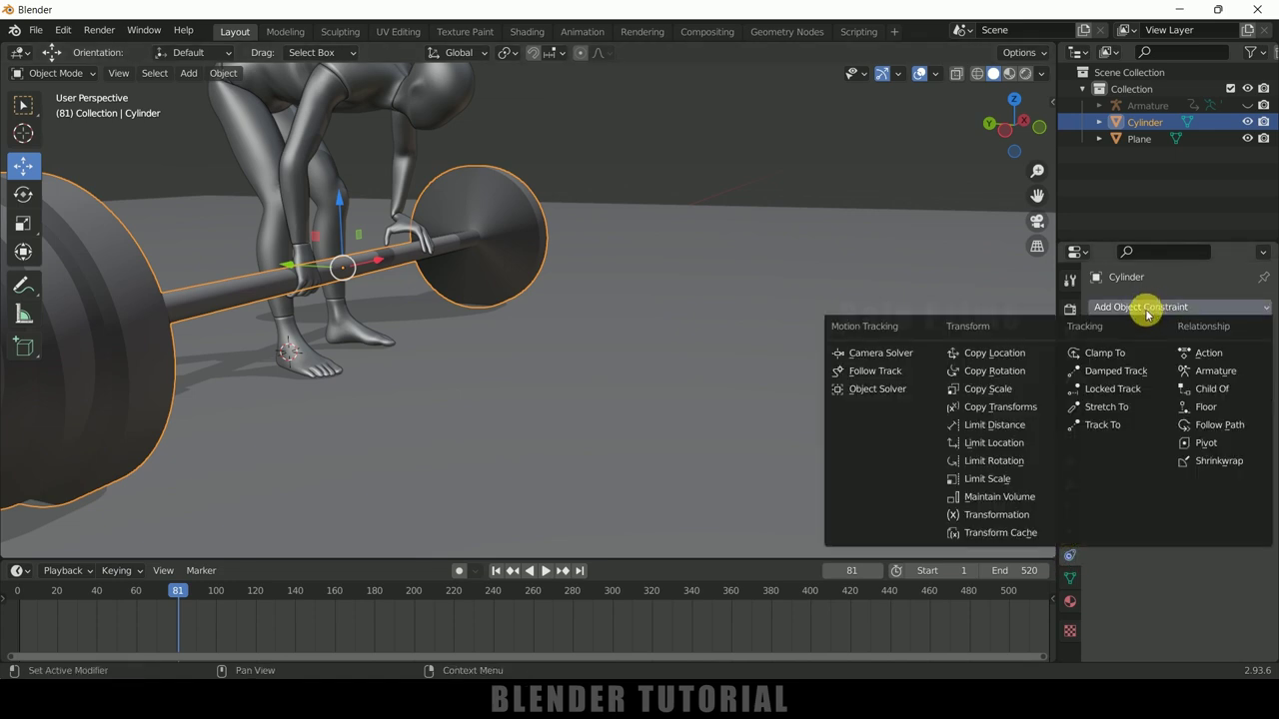
click(1212, 390)
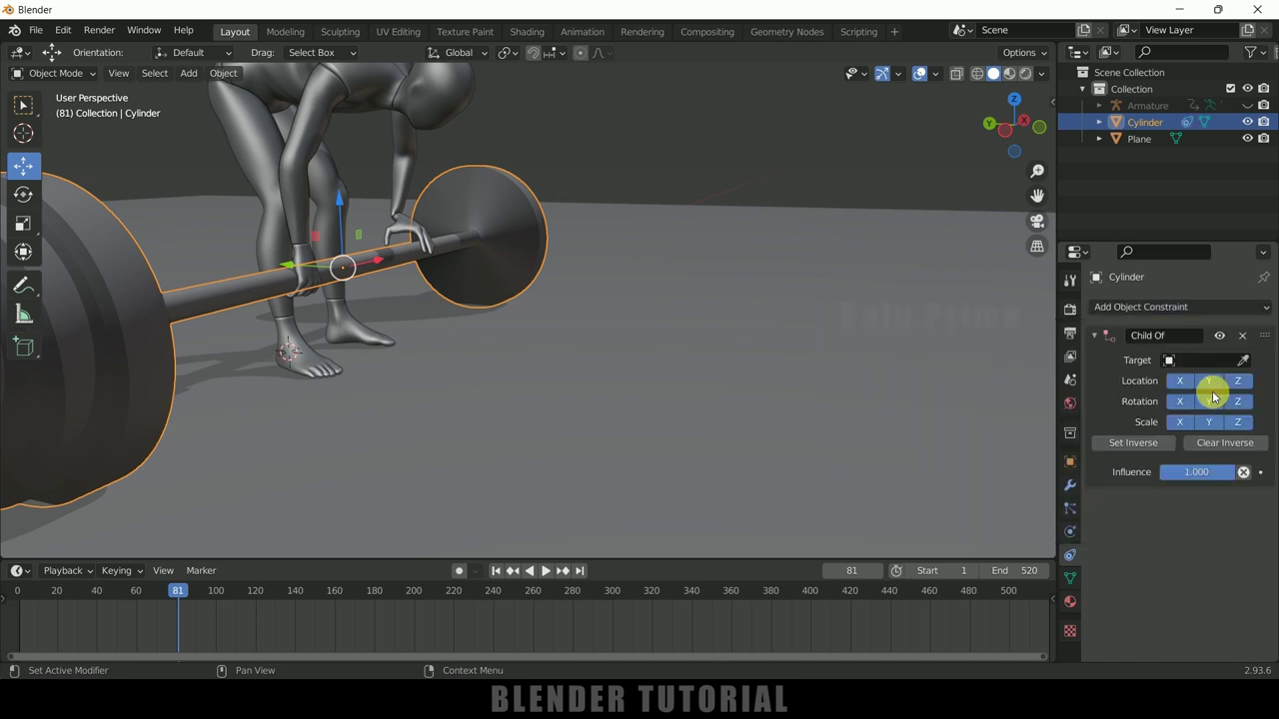
Unhide the armature and set it as the target of the barbell's Child Of constraint
middle_drag(790, 286, 764, 274)
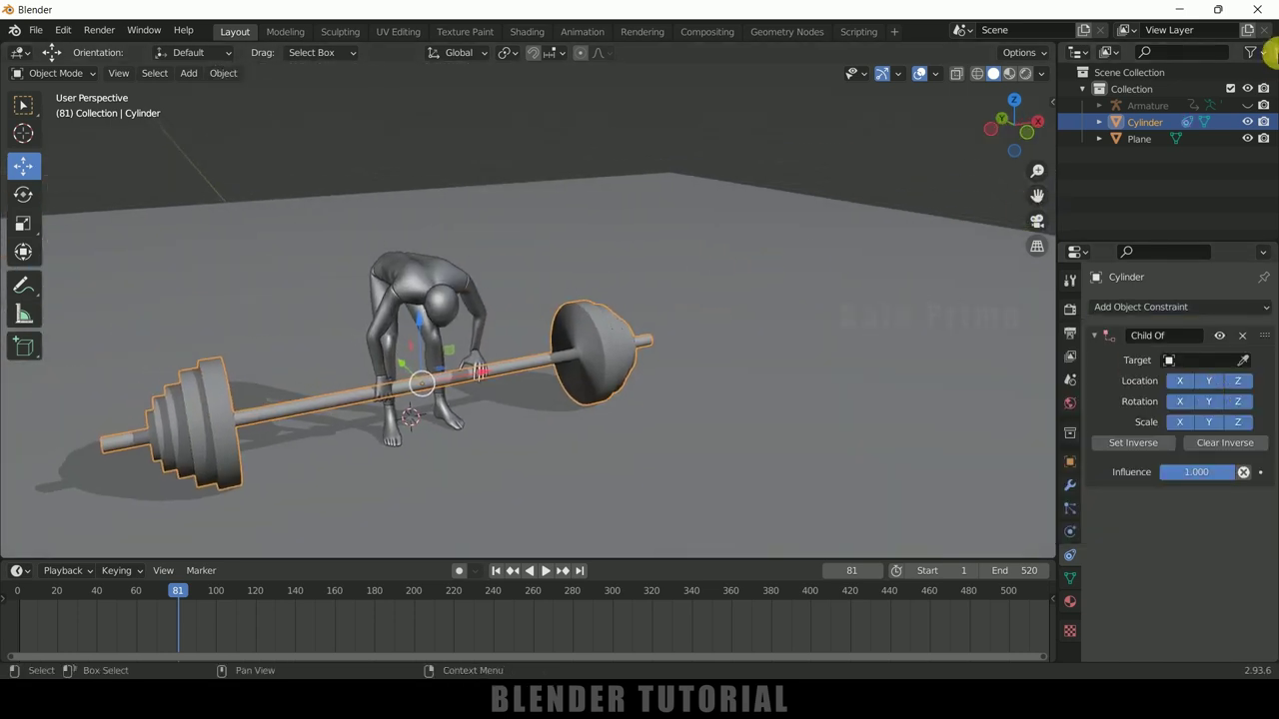
middle_drag(729, 325, 743, 284)
scroll(756, 326, up, 3)
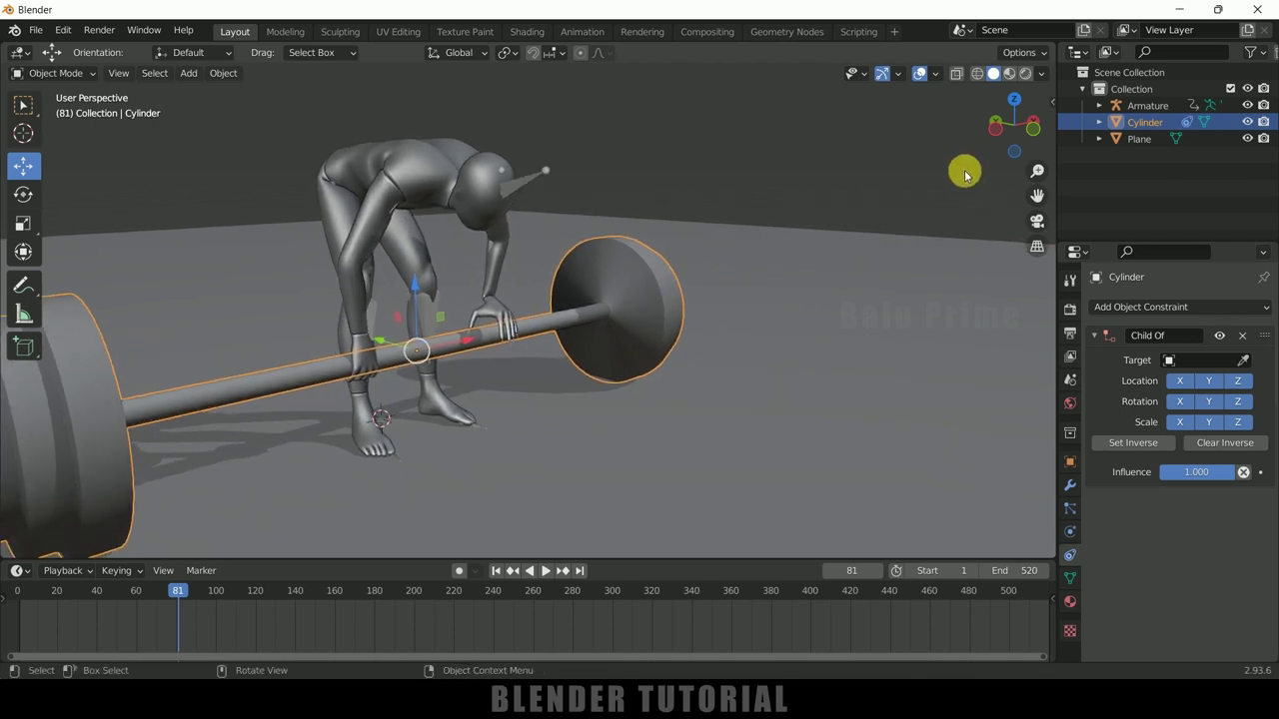
middle_drag(837, 188, 765, 225)
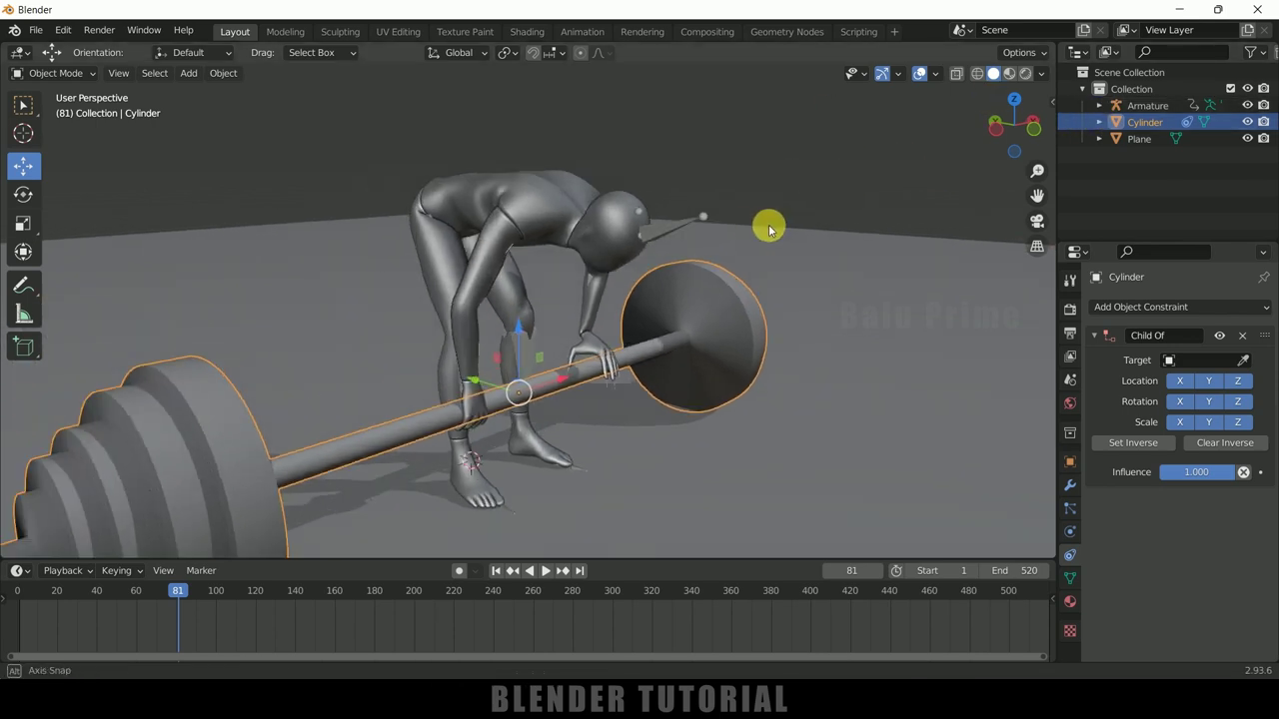
click(1206, 361)
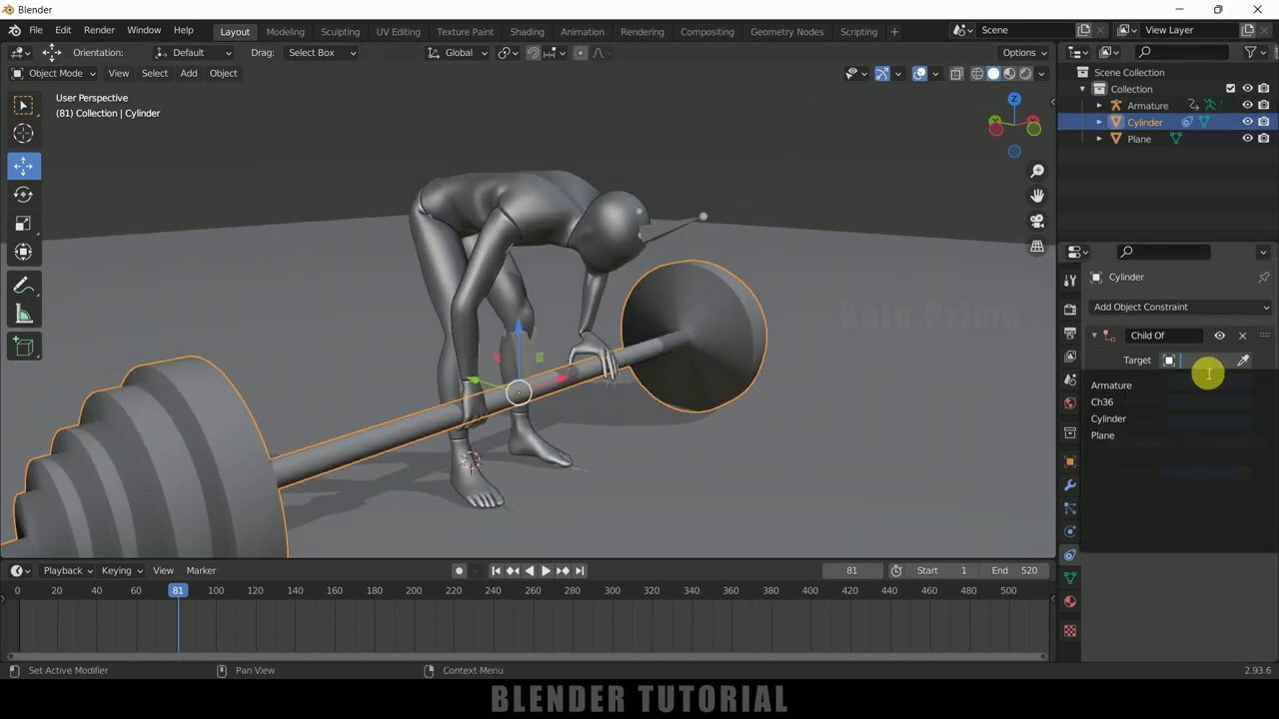
click(1127, 390)
Select the armature and set its bones to display In Front of other objects
middle_drag(796, 317, 714, 321)
click(627, 134)
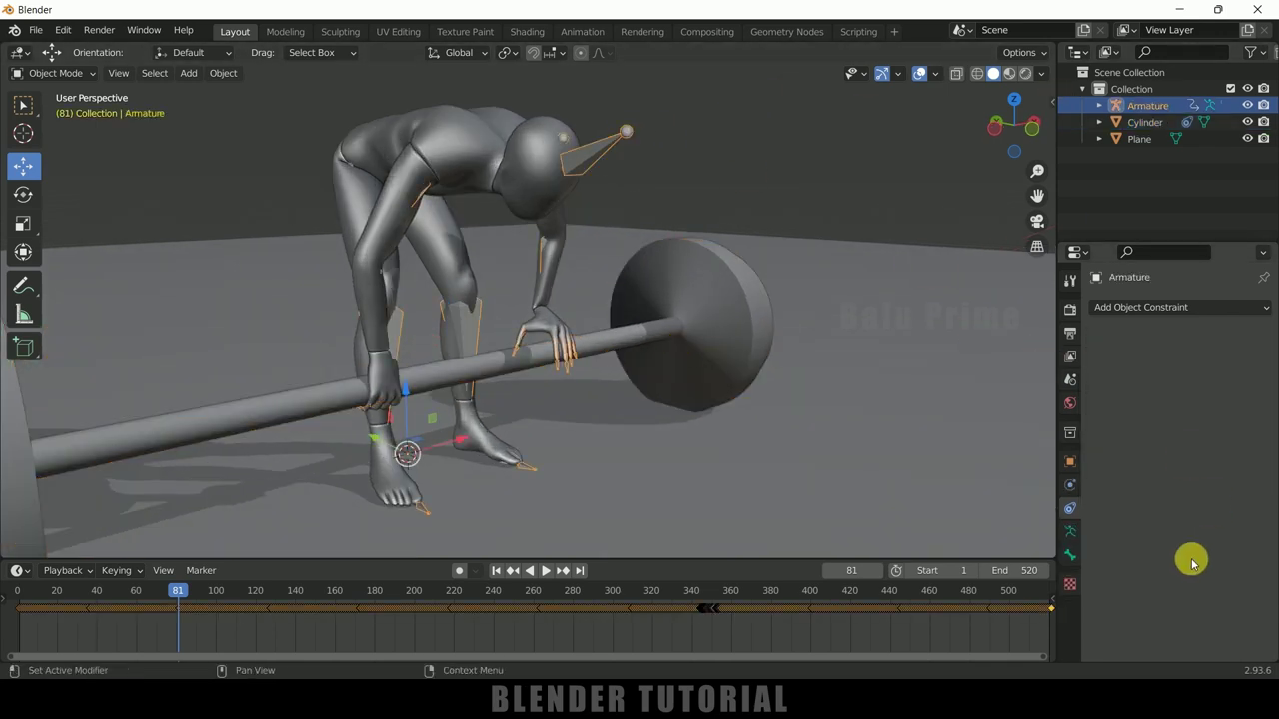
click(1073, 533)
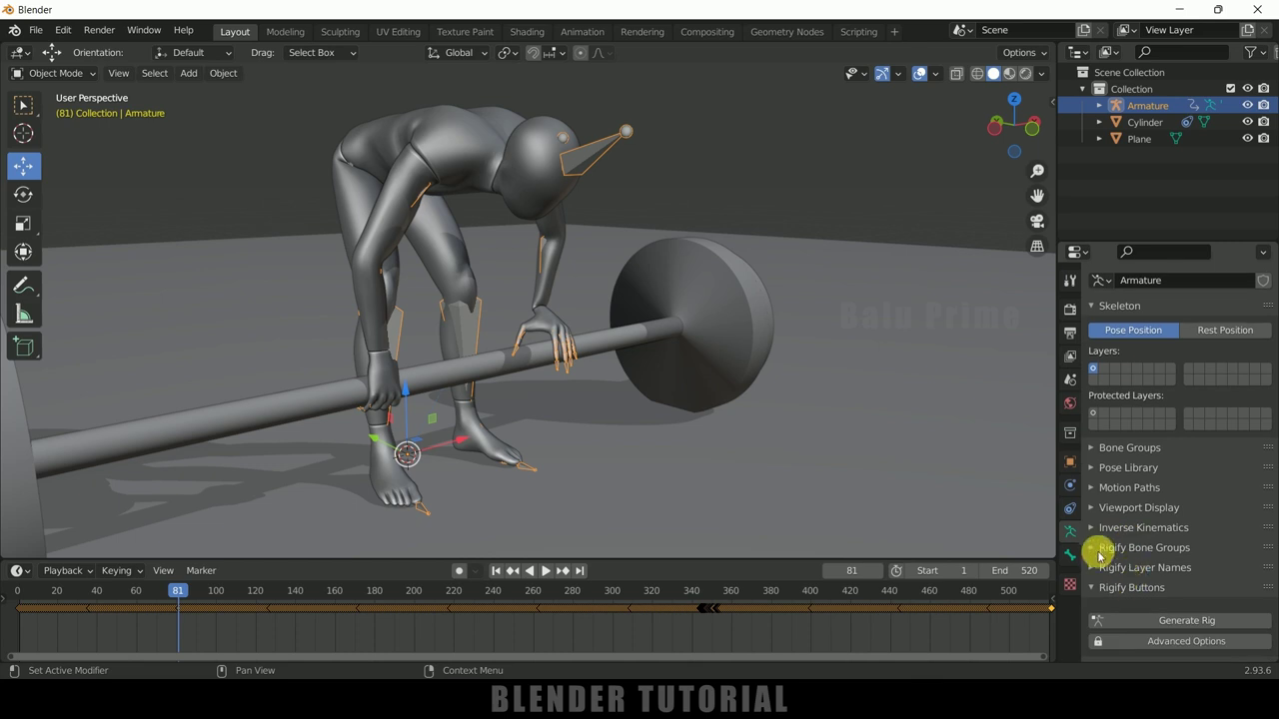
click(1090, 512)
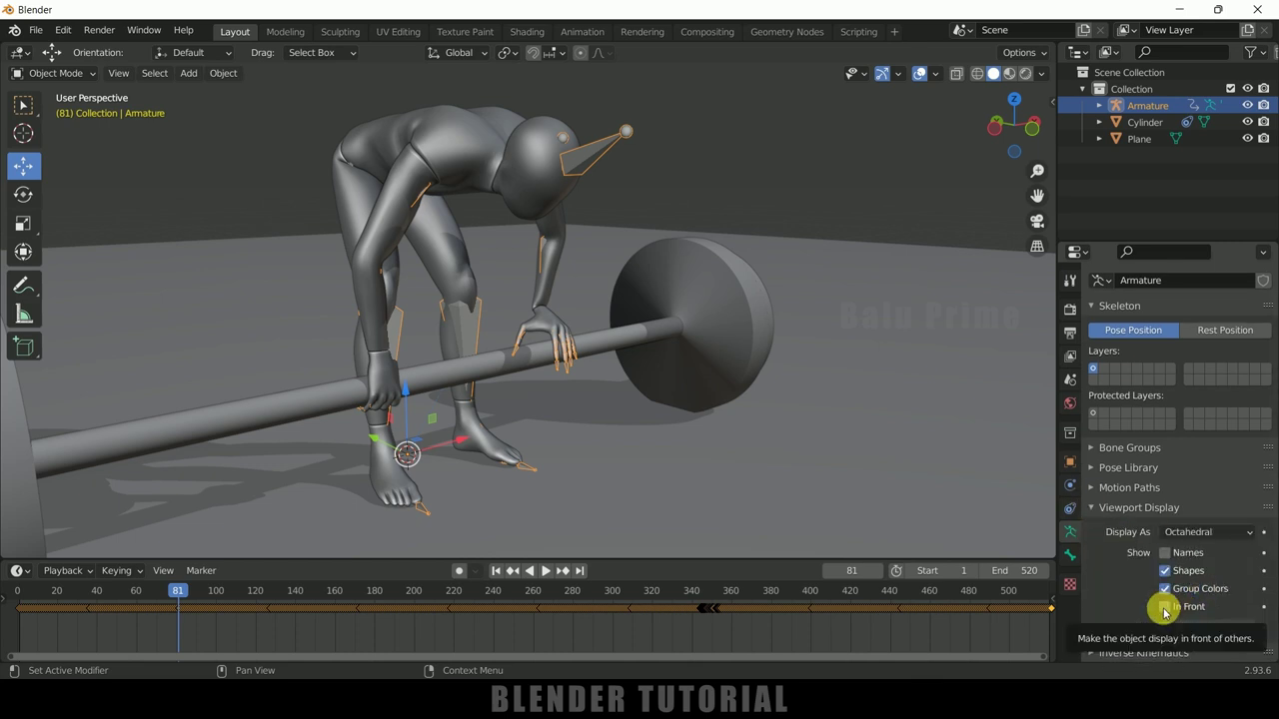
click(1164, 607)
scroll(660, 445, up, 3)
middle_drag(649, 443, 550, 434)
scroll(197, 257, up, 3)
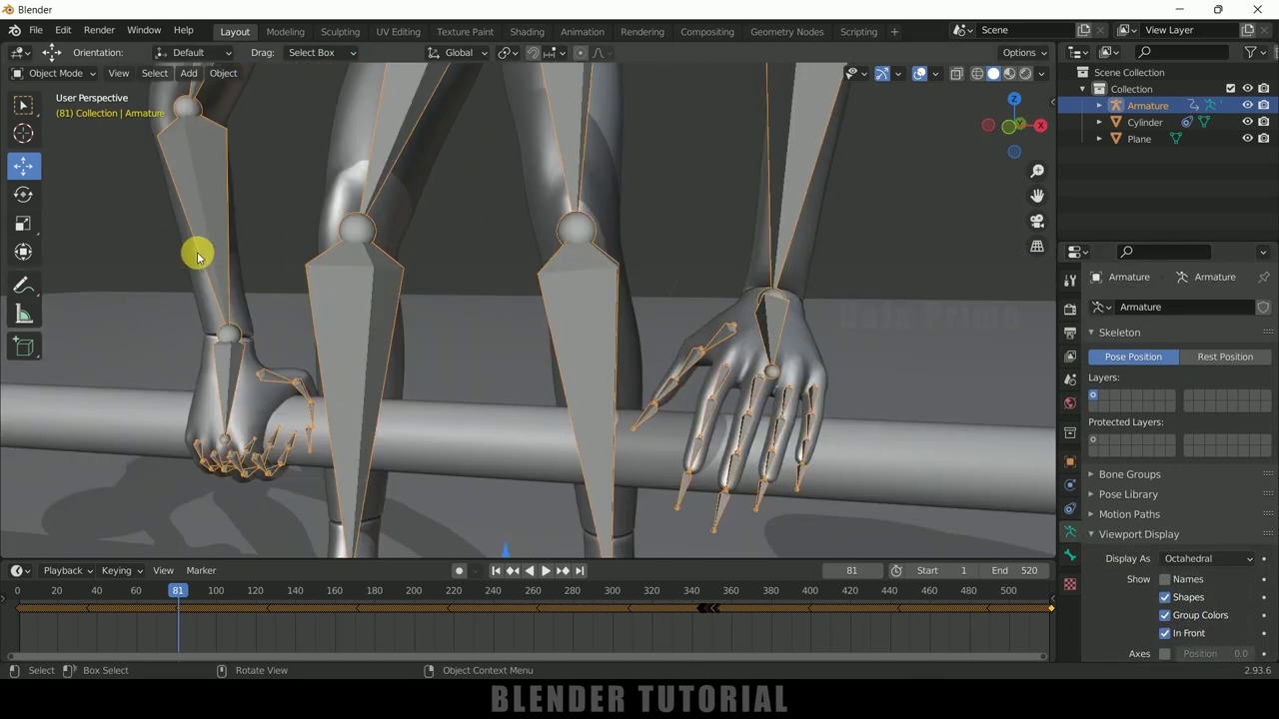
Select the character's right hand bone in Pose Mode to read its name, and return to Object Mode
click(55, 73)
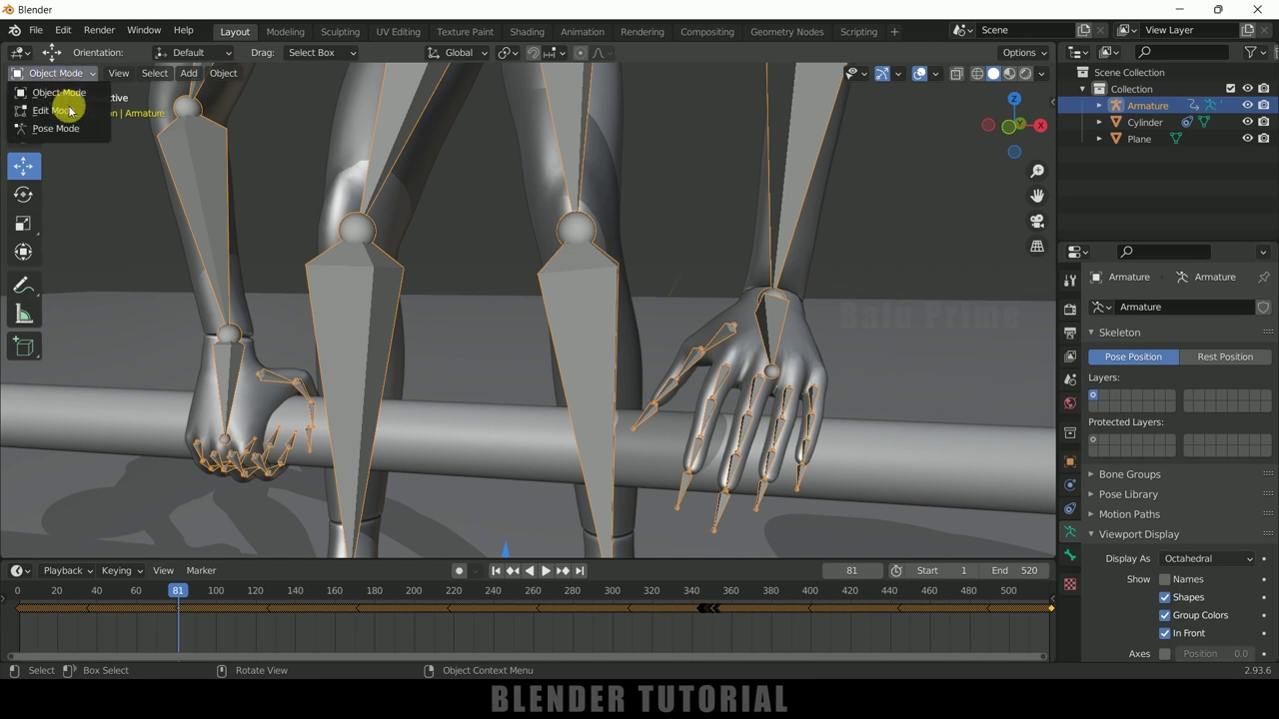
click(65, 129)
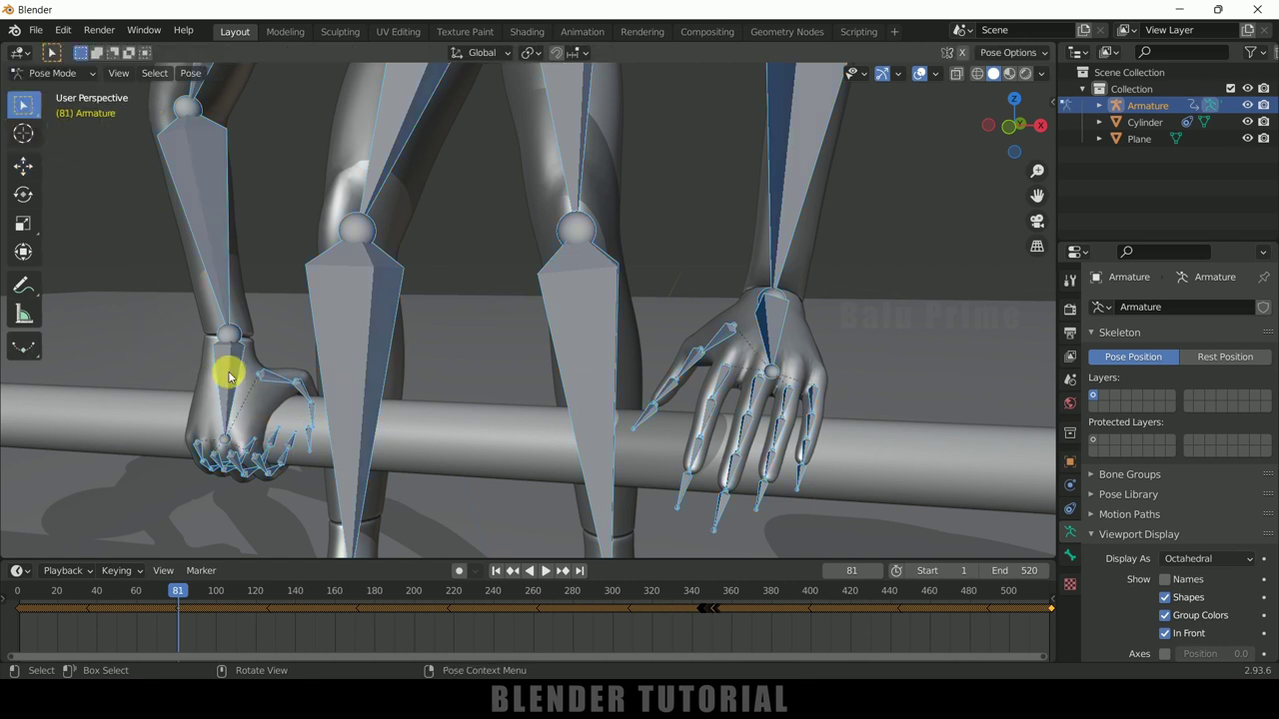
click(228, 376)
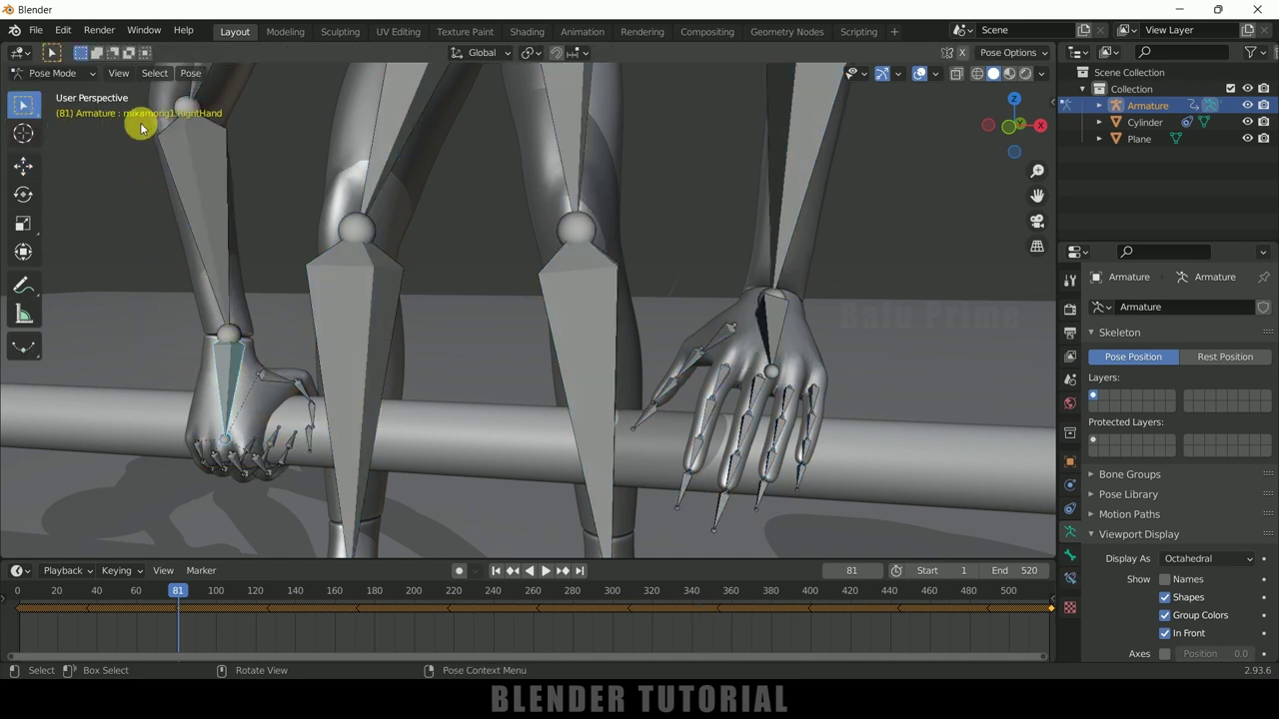
middle_drag(275, 167, 289, 177)
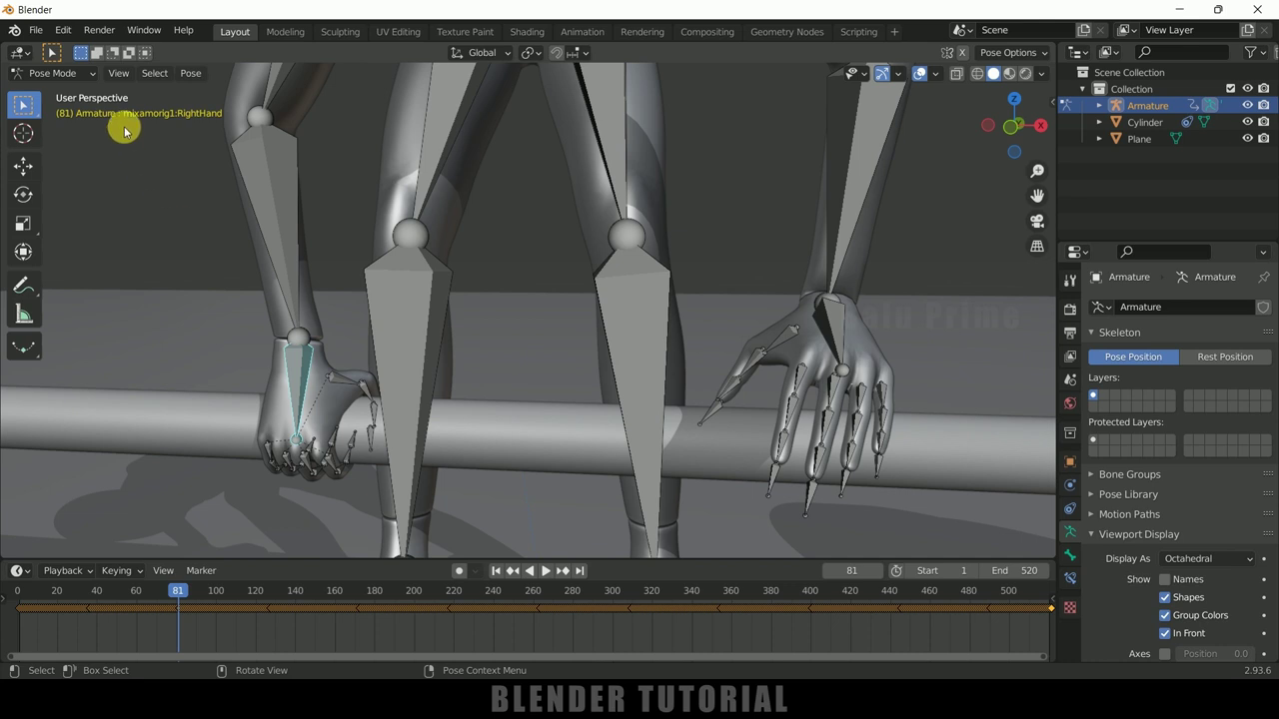
click(62, 76)
click(52, 92)
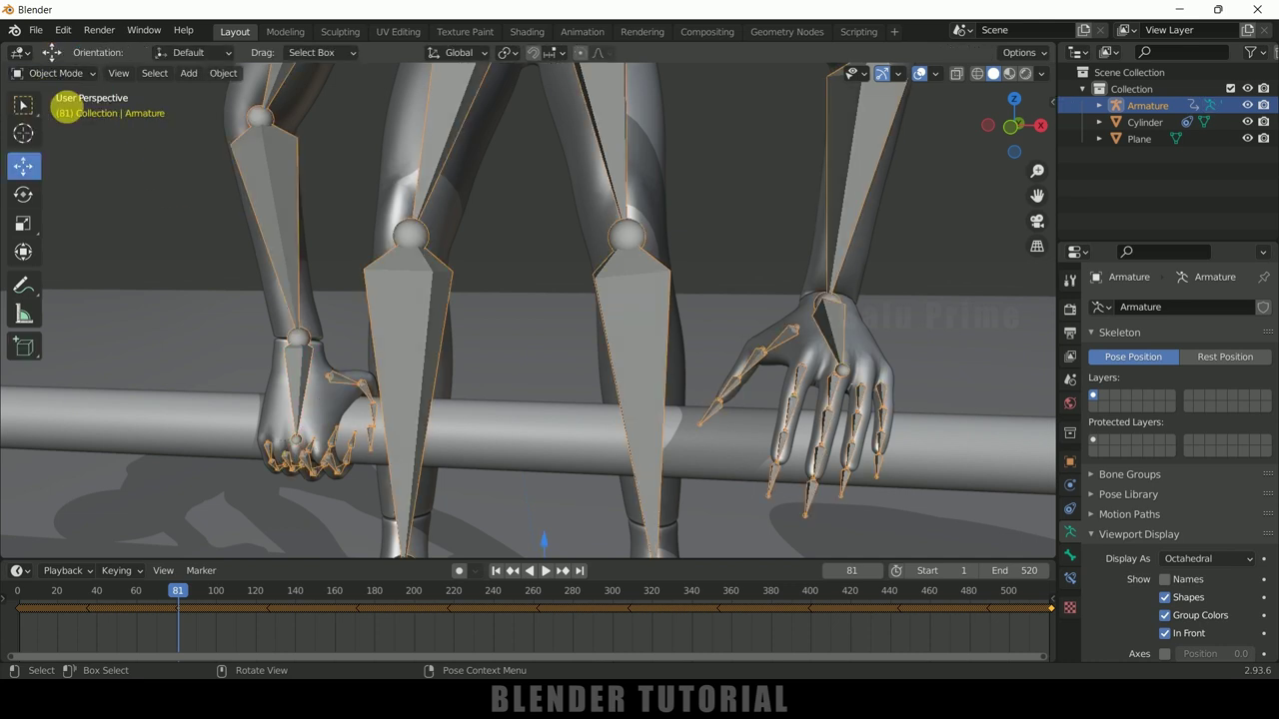
Set the barbell's Child Of constraint to the bone mixamorig1:RightHand and apply Set Inverse
click(170, 431)
scroll(171, 428, down, 3)
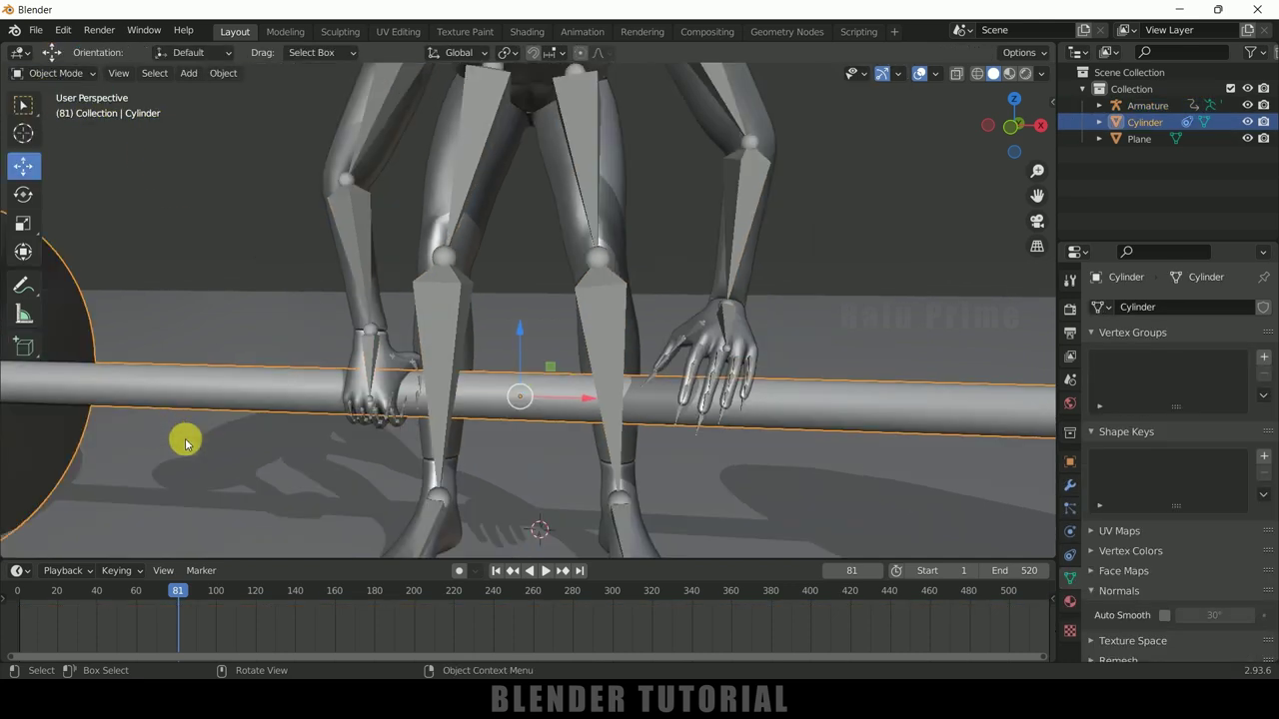
scroll(485, 436, down, 2)
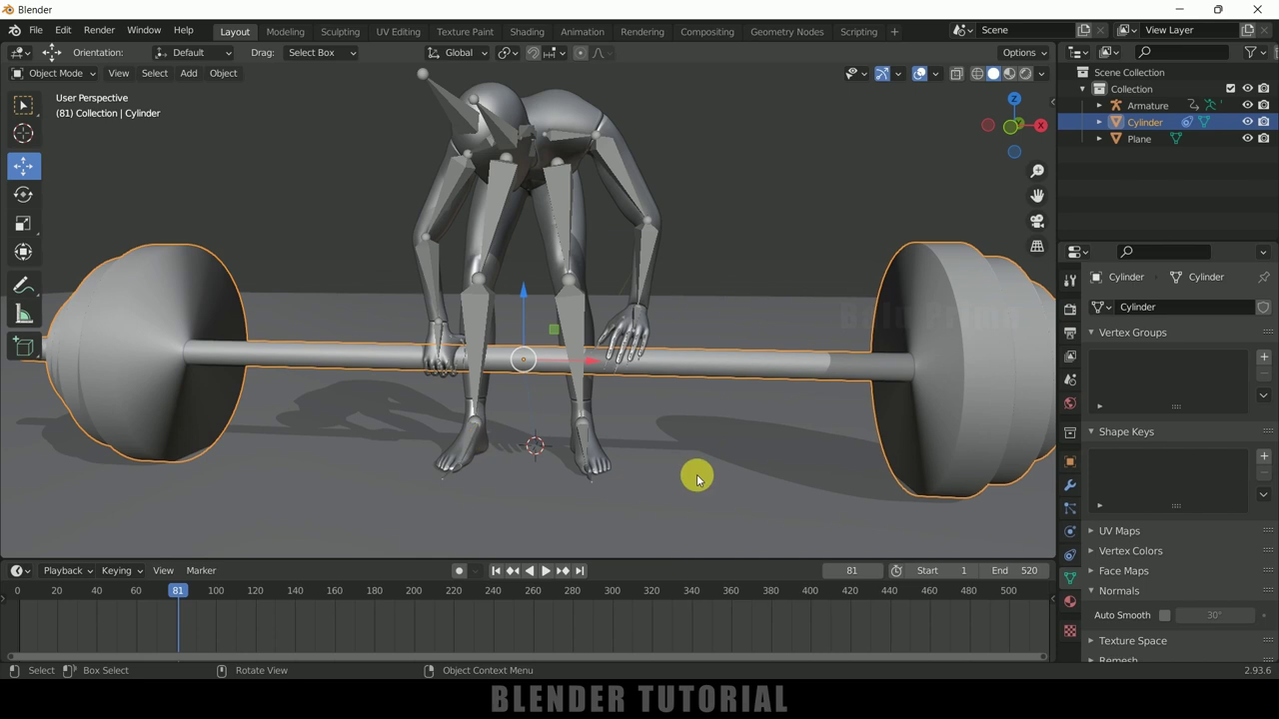
click(1069, 557)
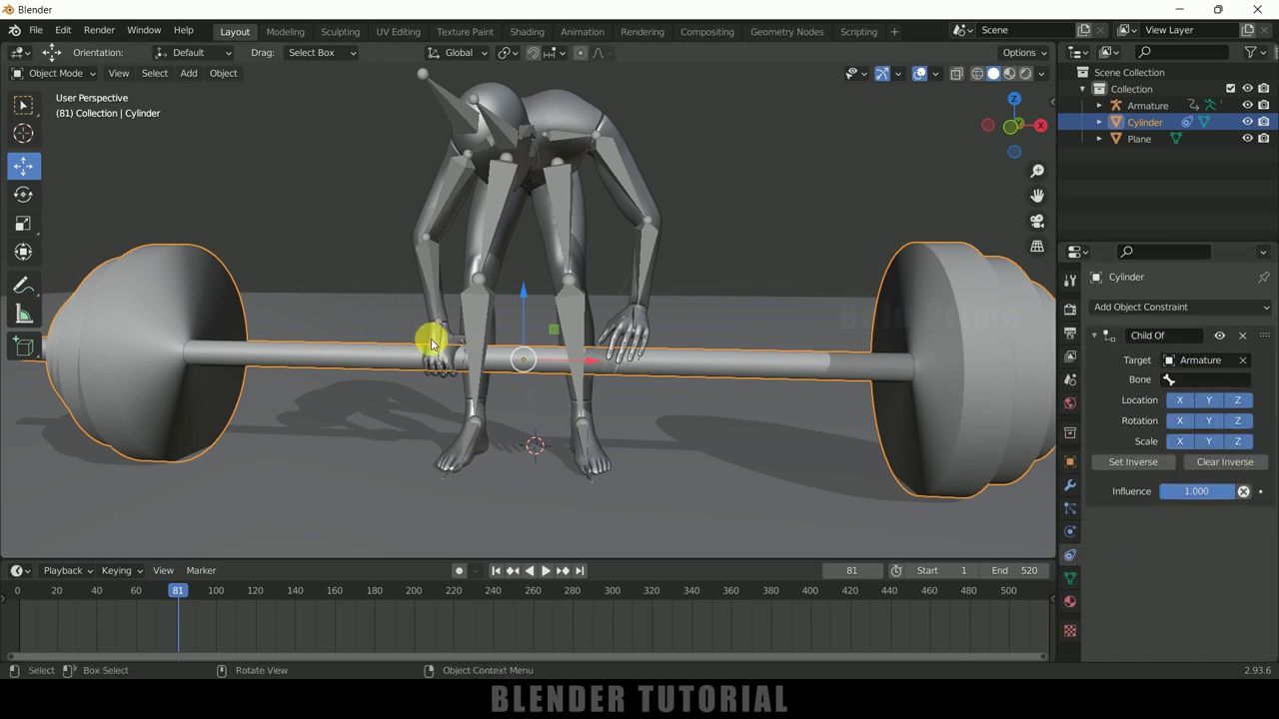
click(1188, 380)
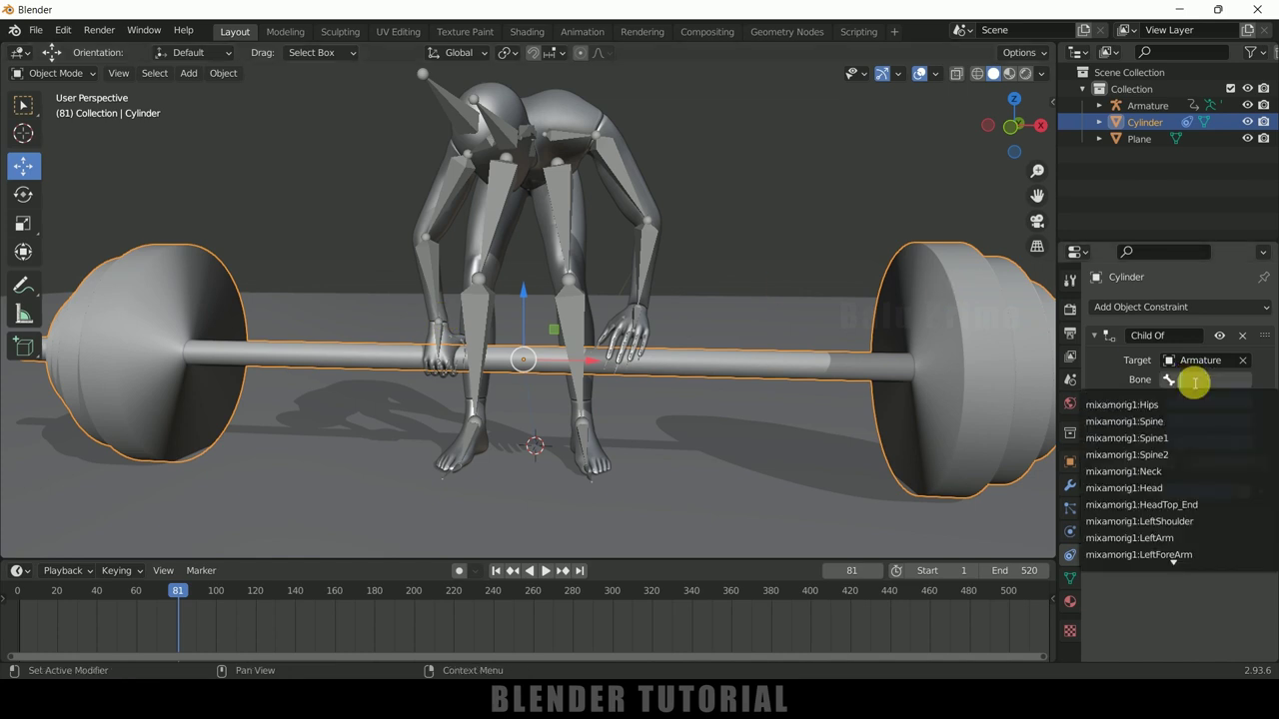
scroll(1185, 483, down, 4)
scroll(1184, 486, down, 15)
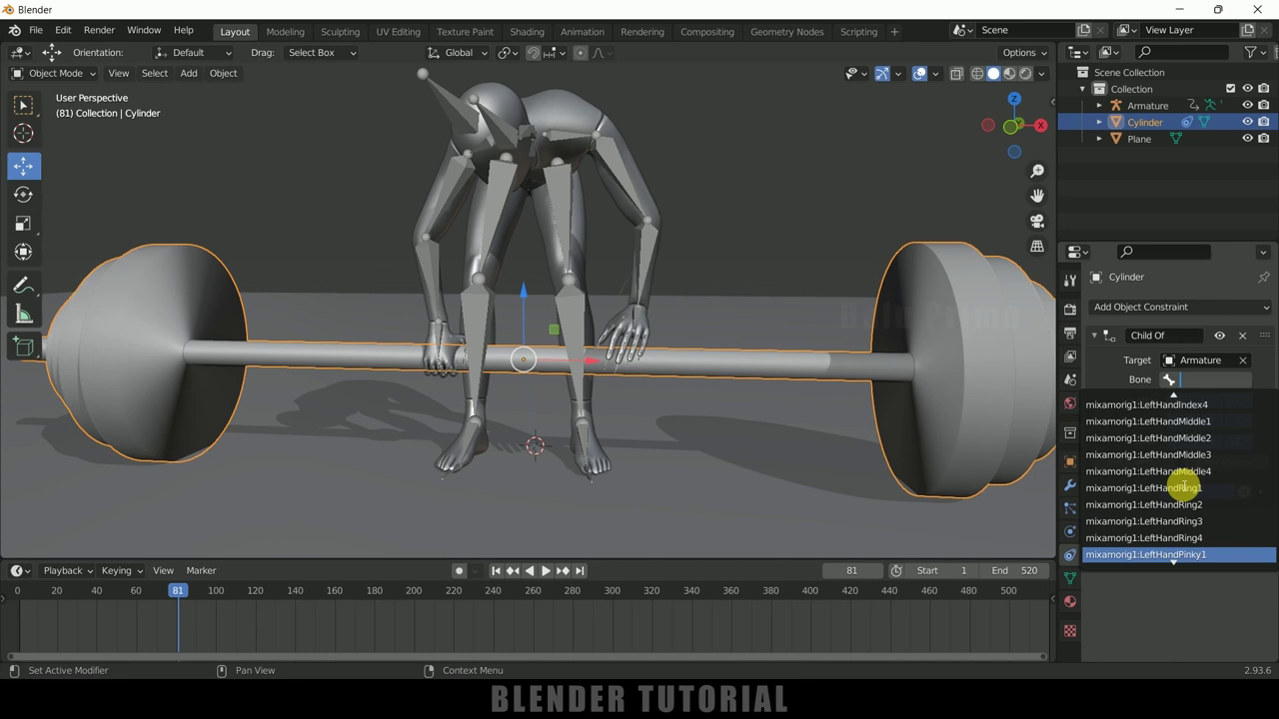
scroll(1184, 488, down, 6)
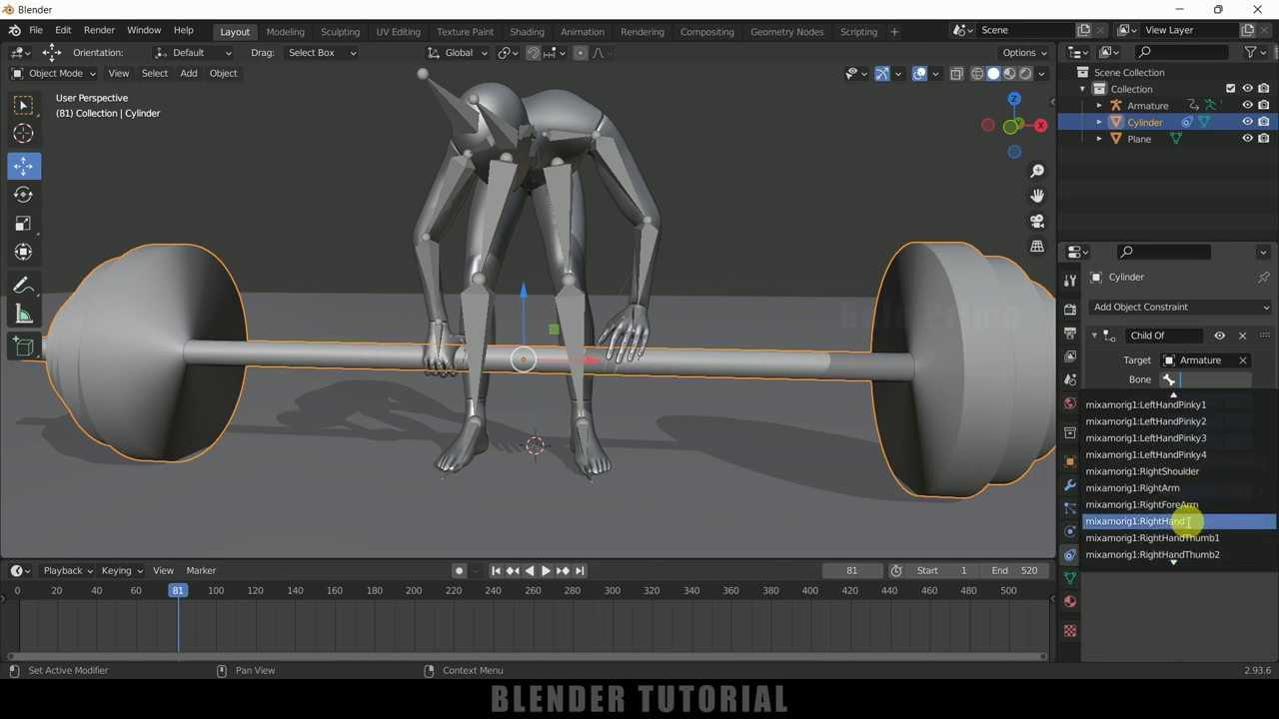
click(1162, 520)
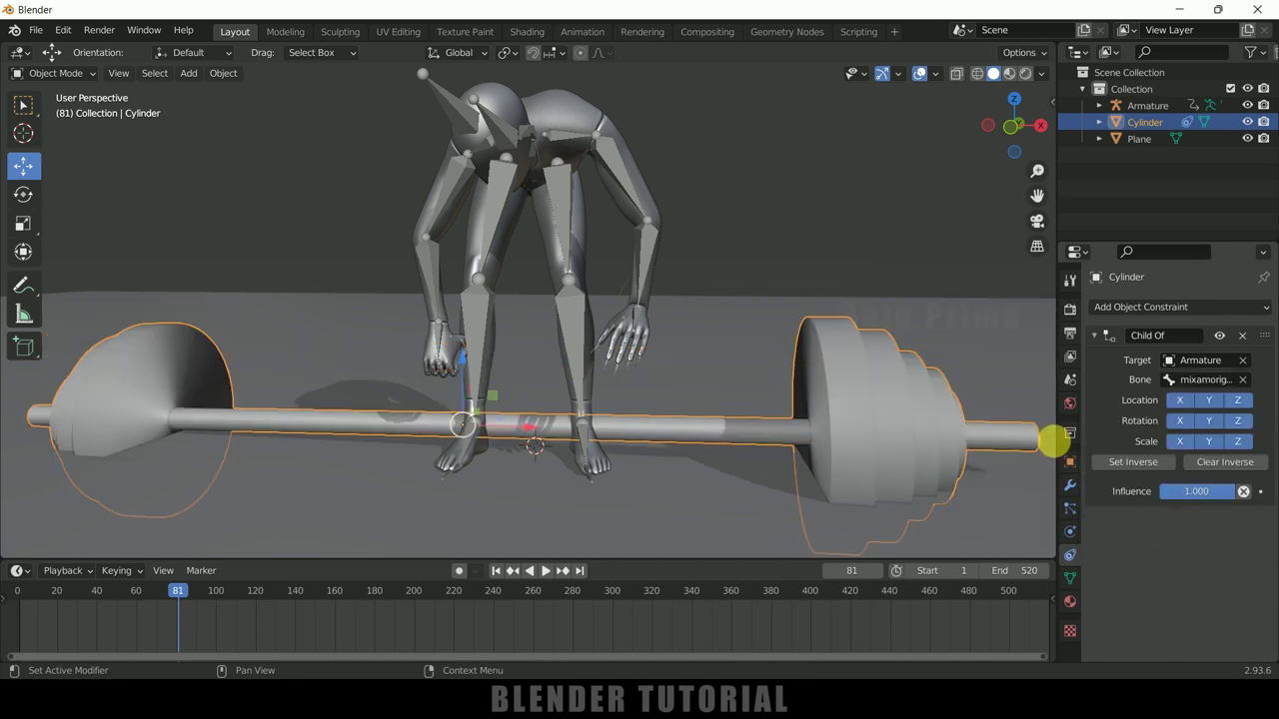
click(1152, 464)
Play the animation from the first frame to check how the barbell follows the hand, stopping at frame 120
middle_drag(285, 419, 429, 479)
click(495, 571)
click(546, 571)
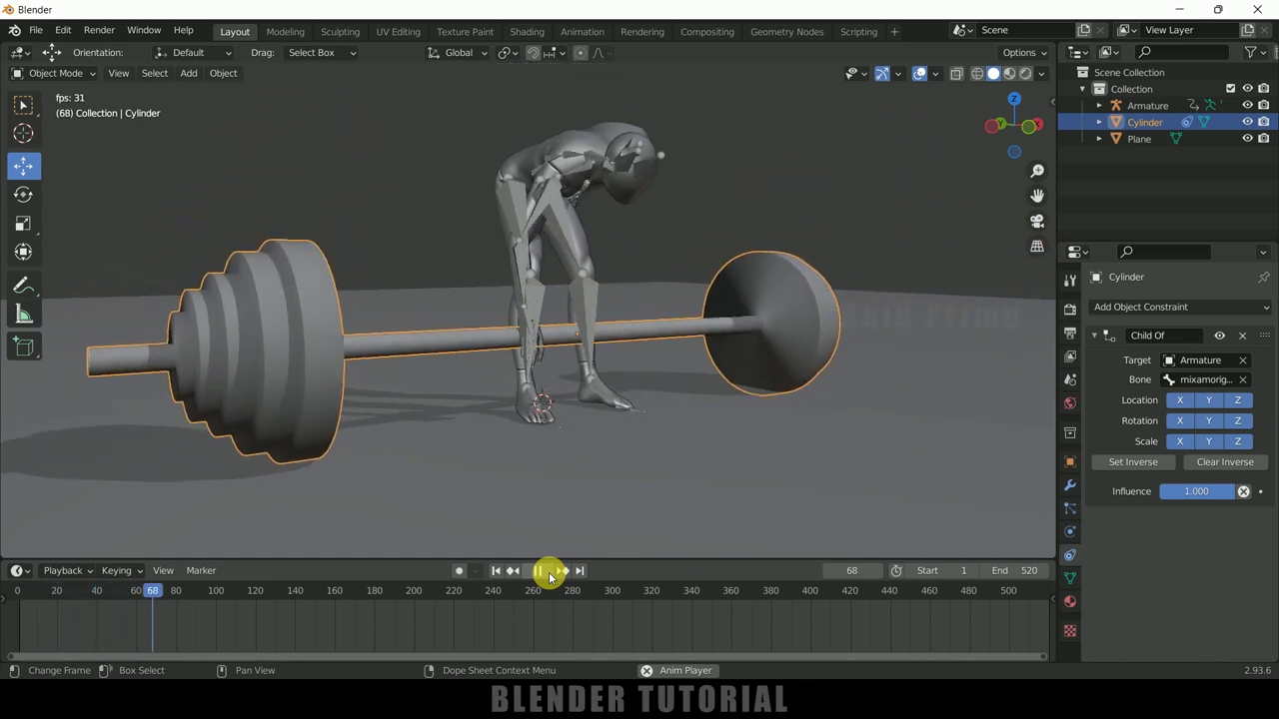
click(547, 574)
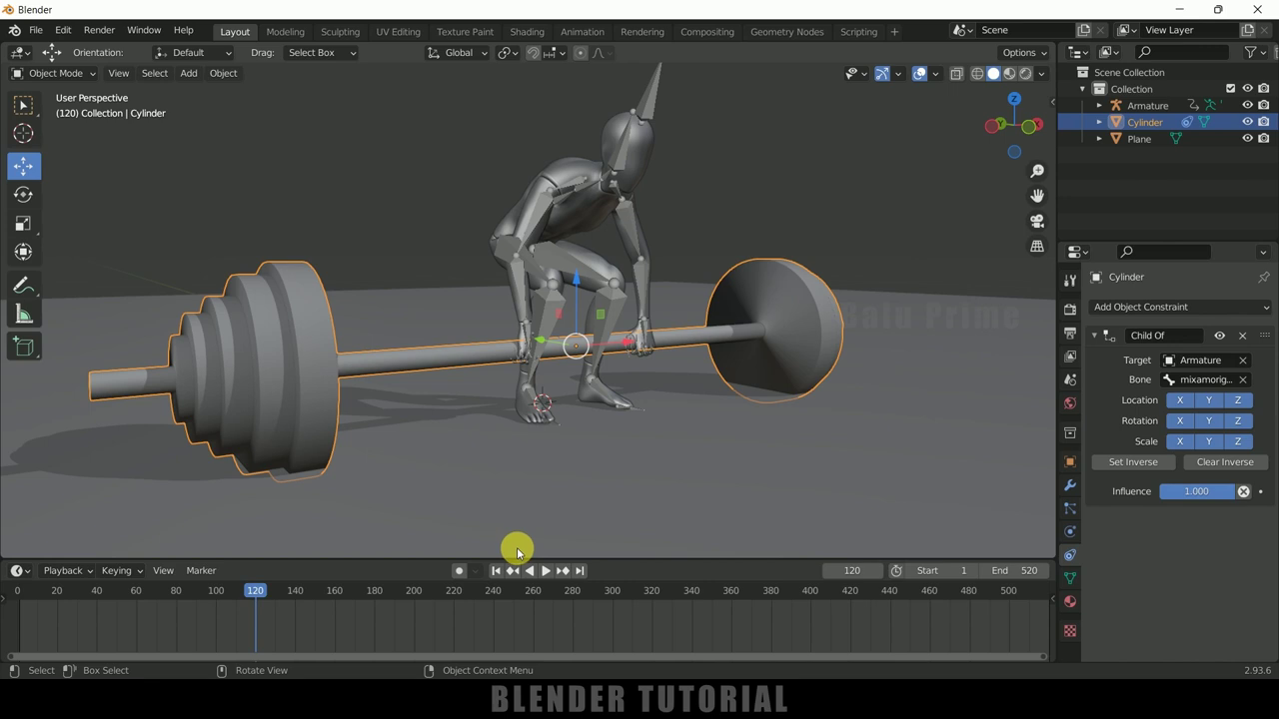
Keyframe the barbell's Child Of constraint as disabled at frame 81 and enabled at frame 82
drag(250, 592, 184, 593)
key(space)
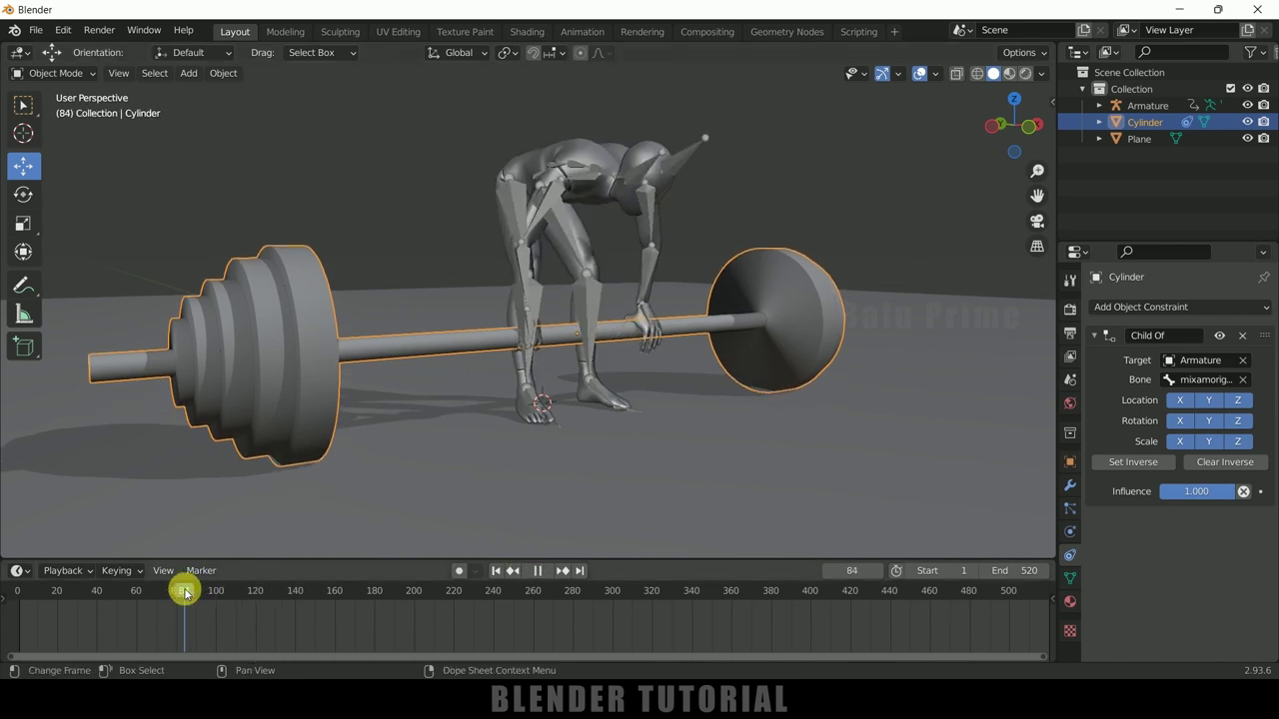
key(Escape)
key(Left)
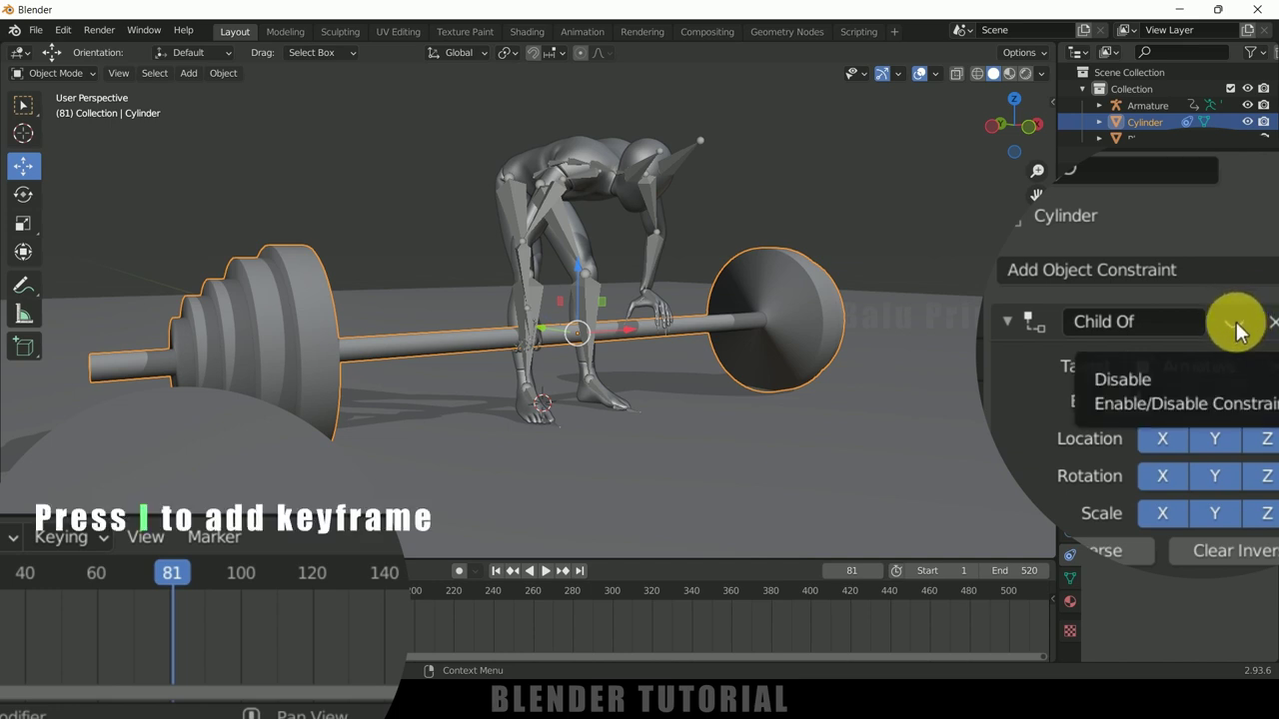
key(i)
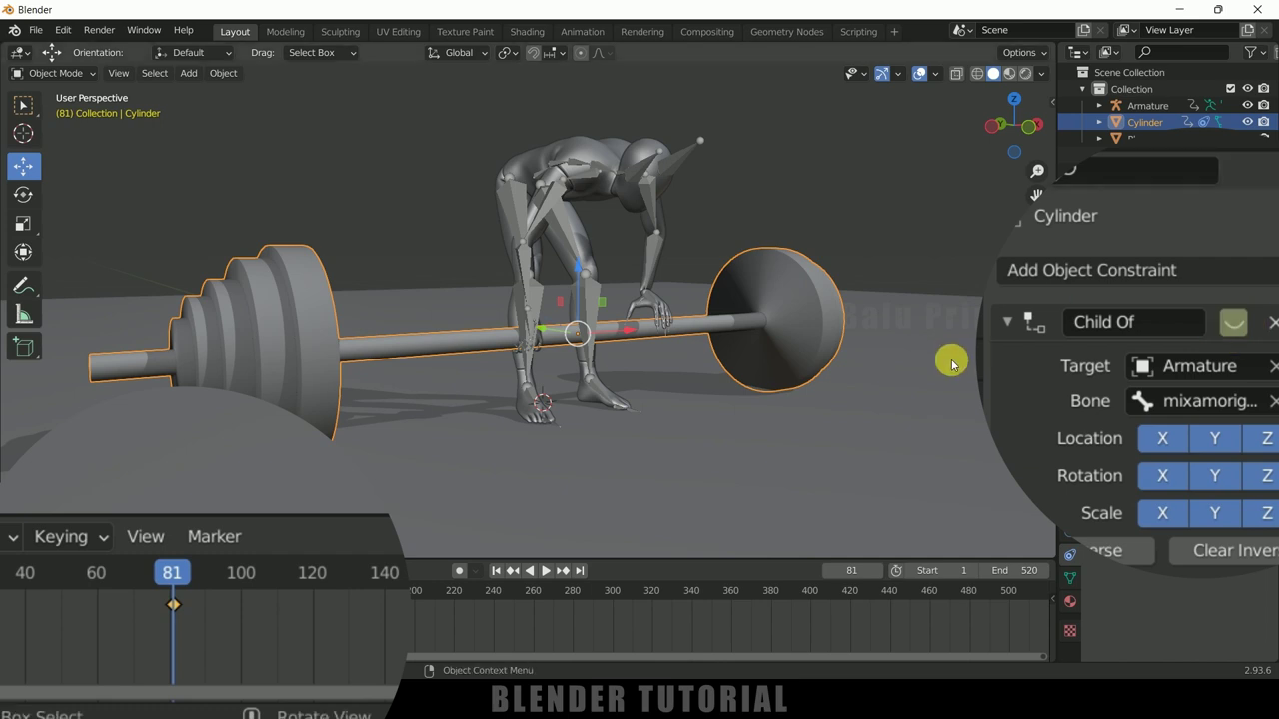
key(Right)
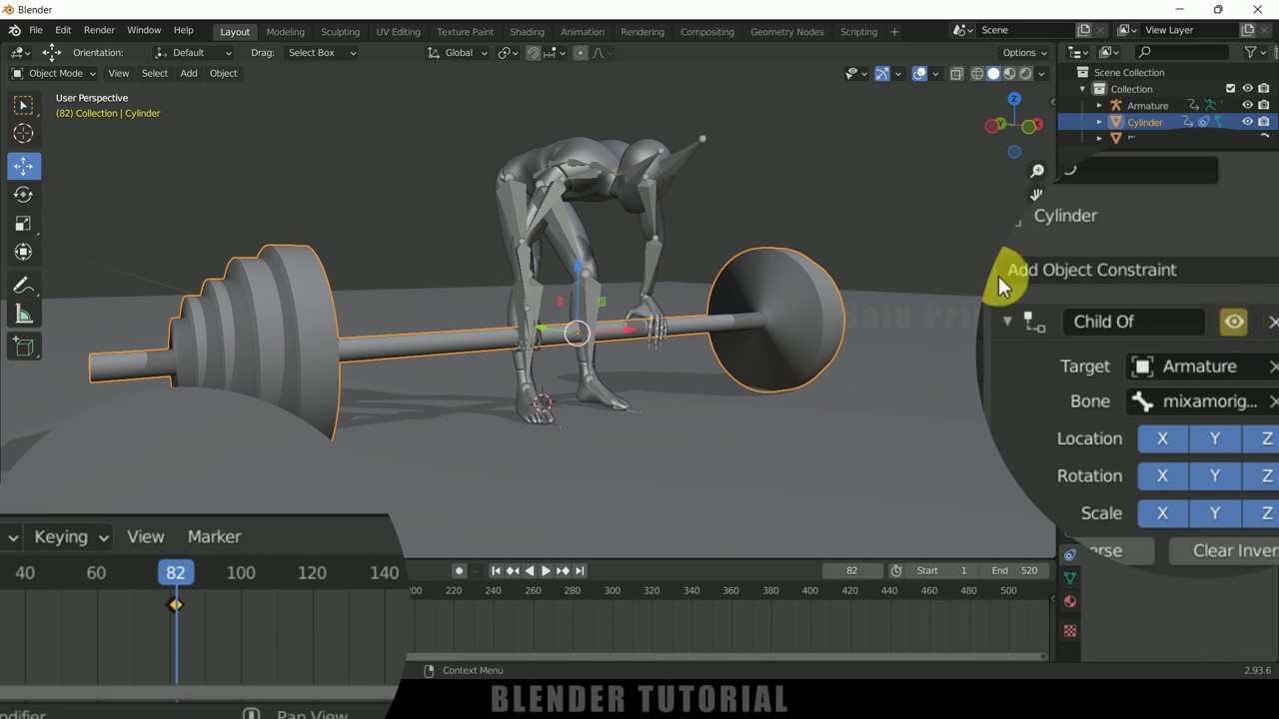
Play the animation from the first frame to check the barbell pickup and lift, stopping at frame 490
click(496, 573)
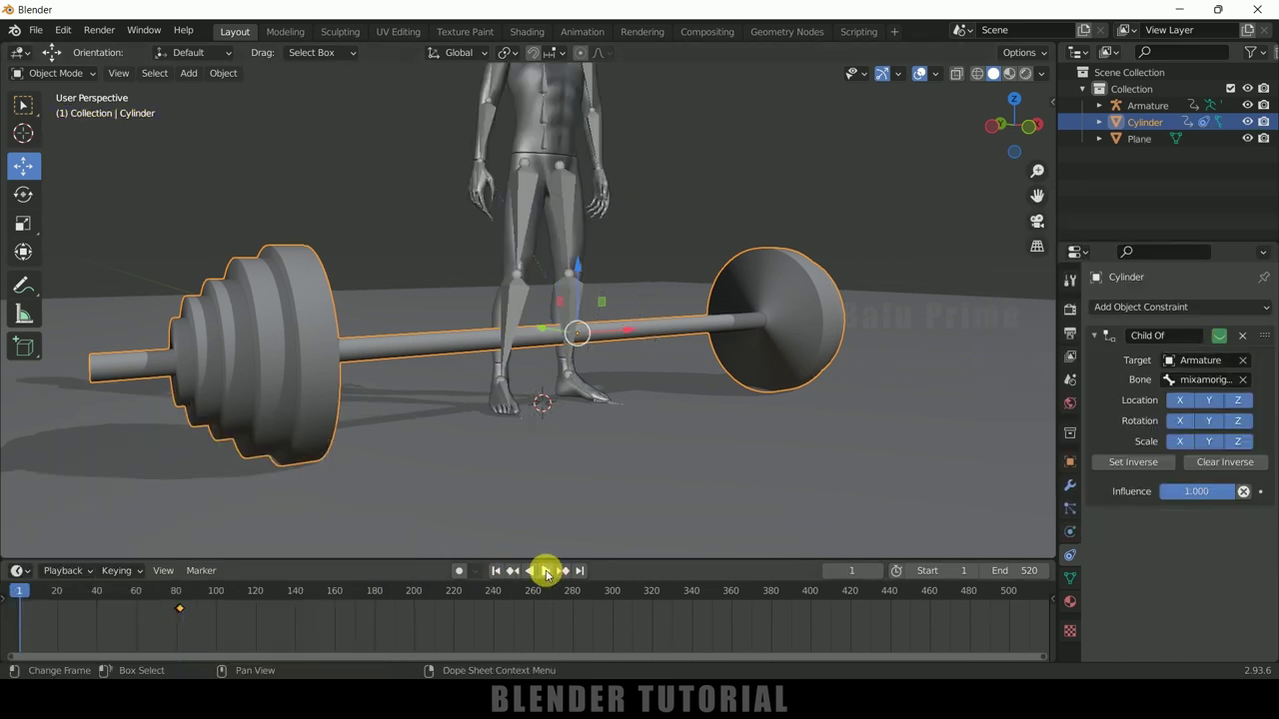
click(546, 571)
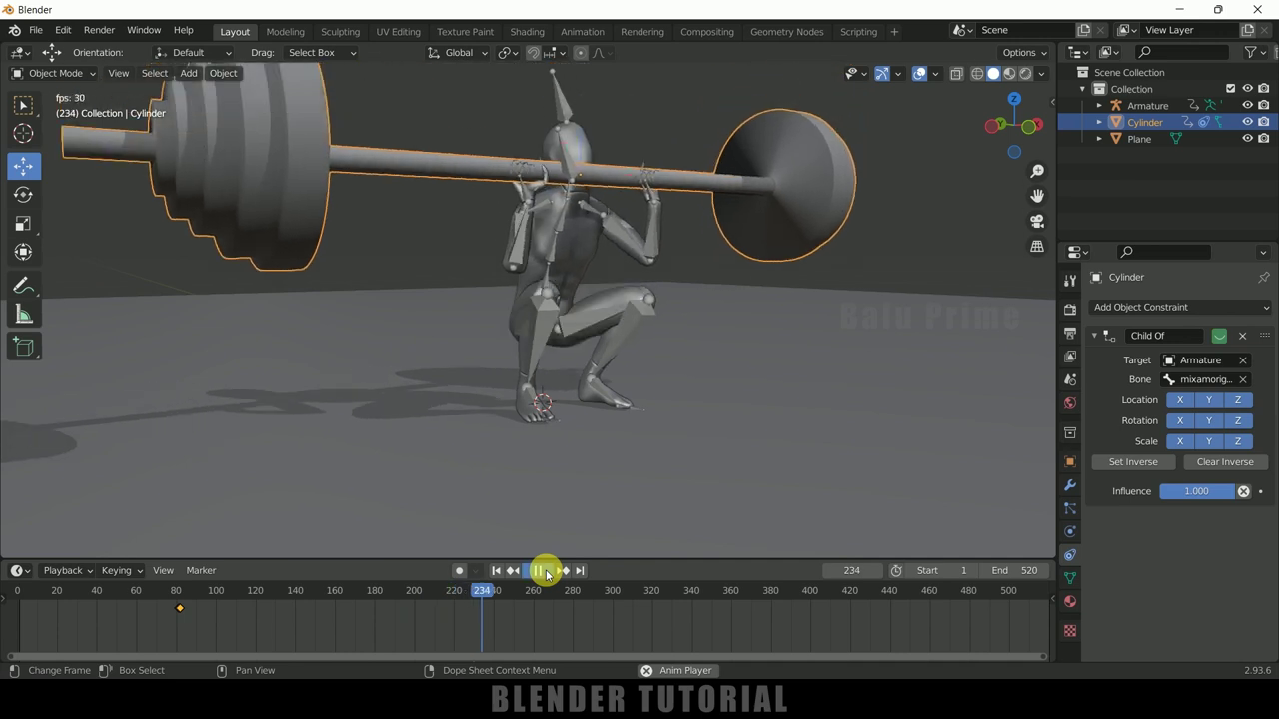
click(544, 573)
click(548, 573)
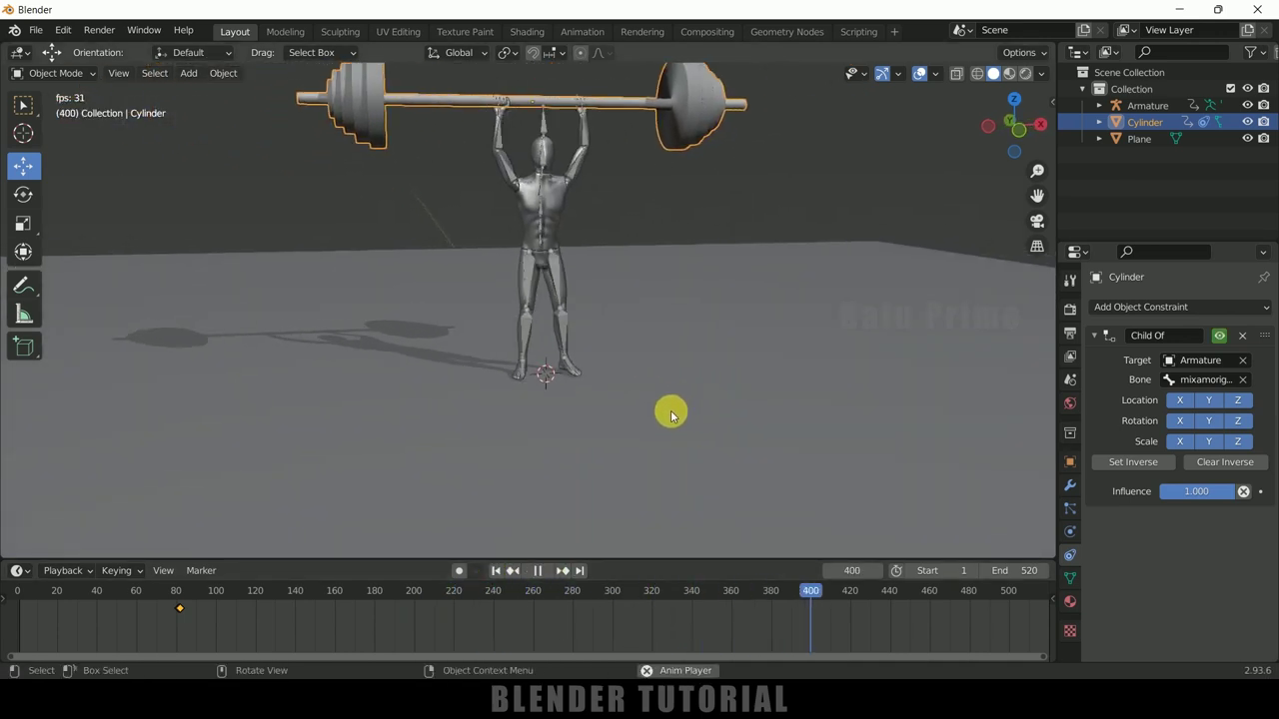
click(537, 572)
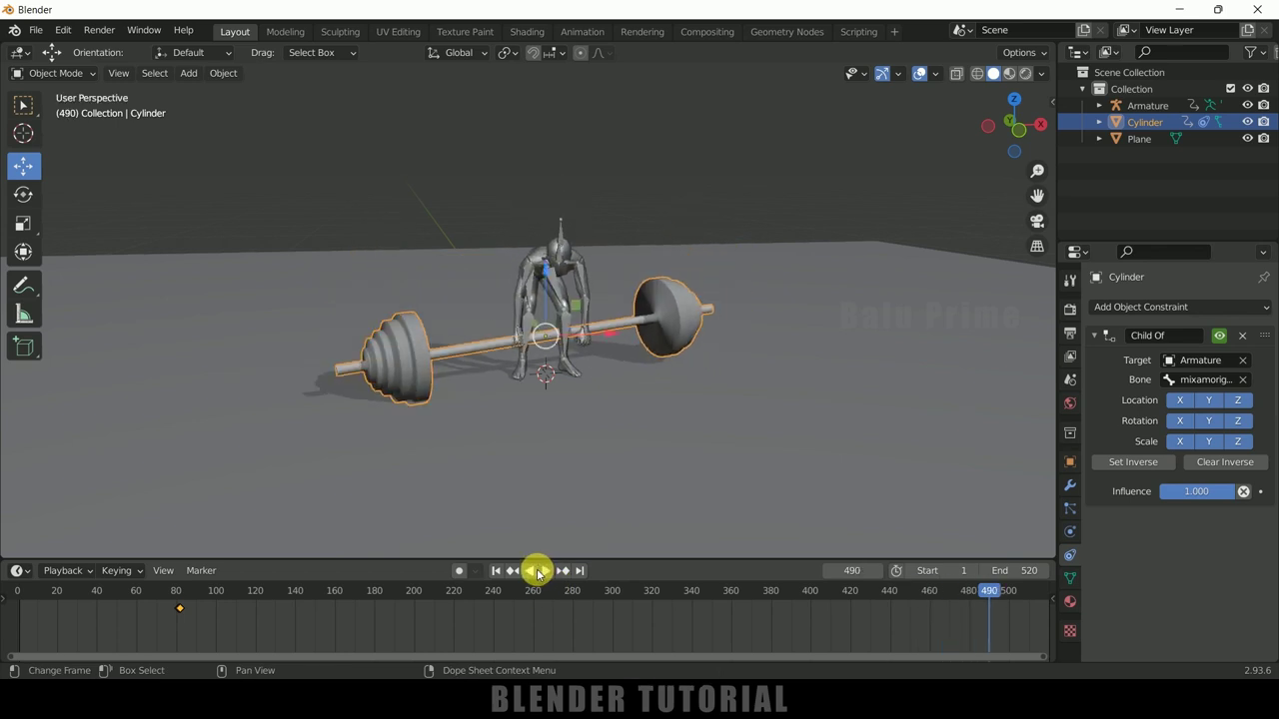
scroll(590, 403, up, 3)
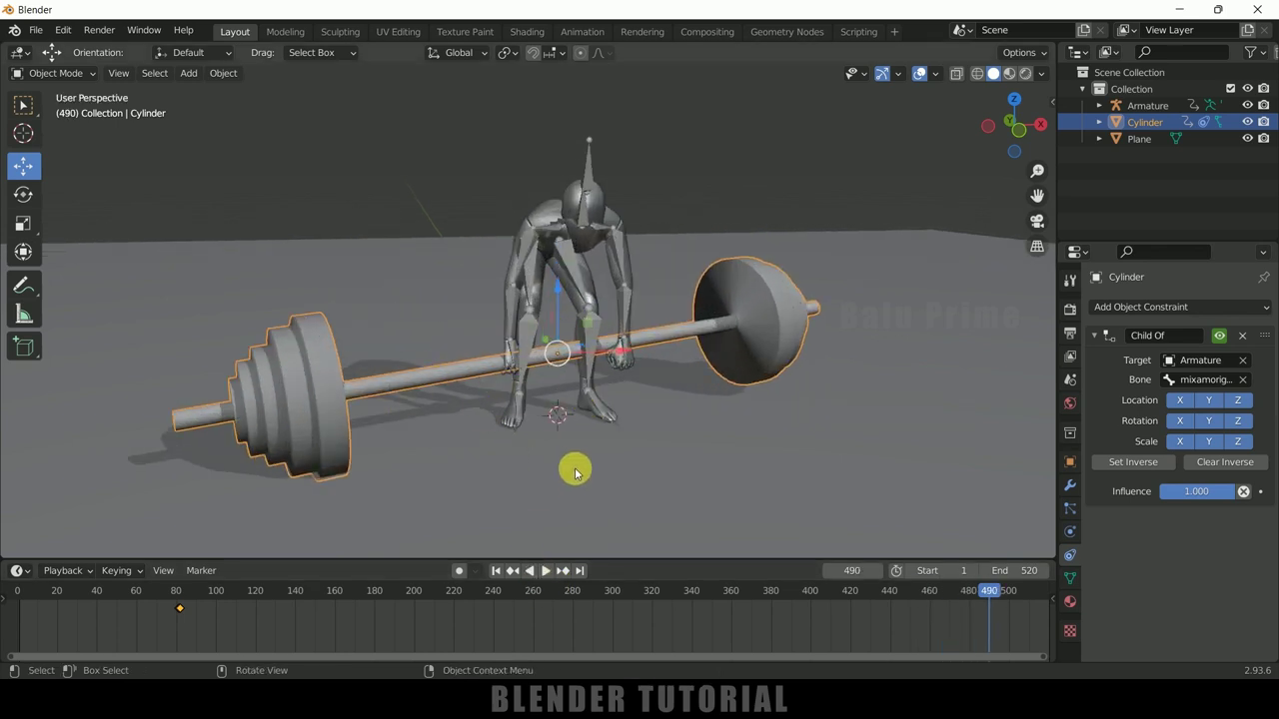
Keyframe the barbell's Child Of constraint as enabled at frame 485 and disabled at frame 486
key(Left)
key(Left)
key(Left)
key(Left)
key(Left)
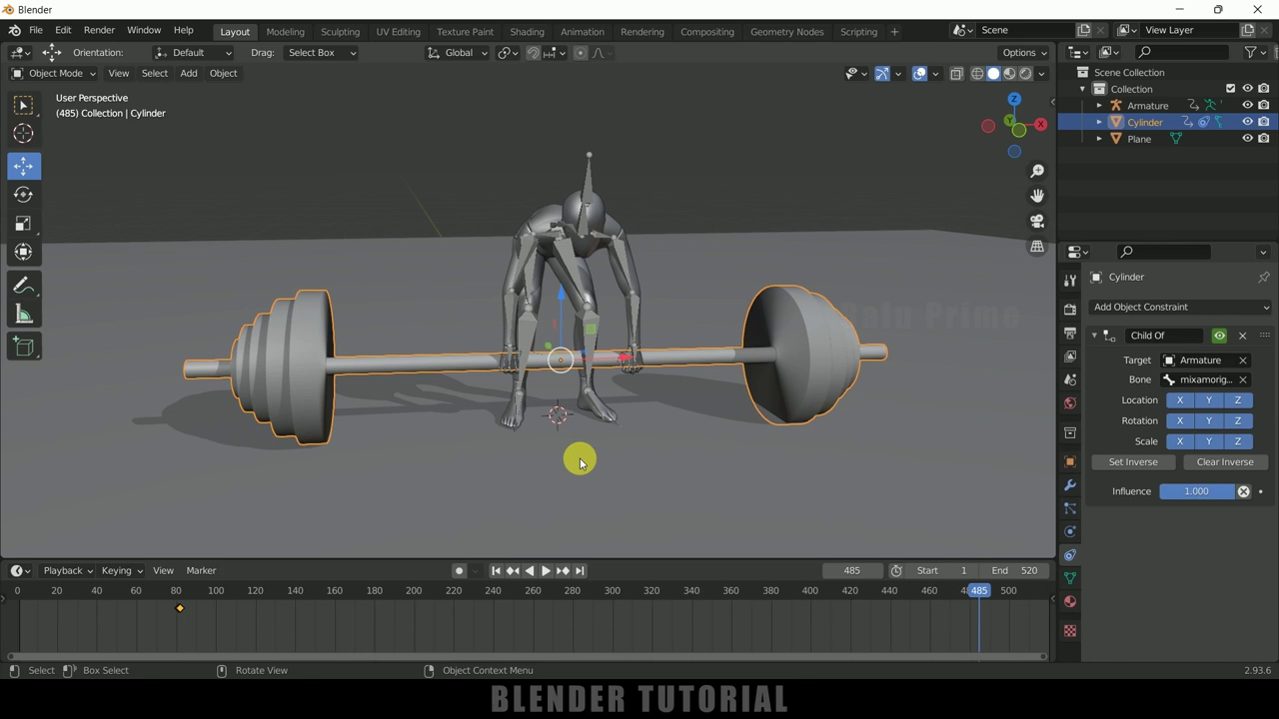
middle_drag(580, 463, 562, 443)
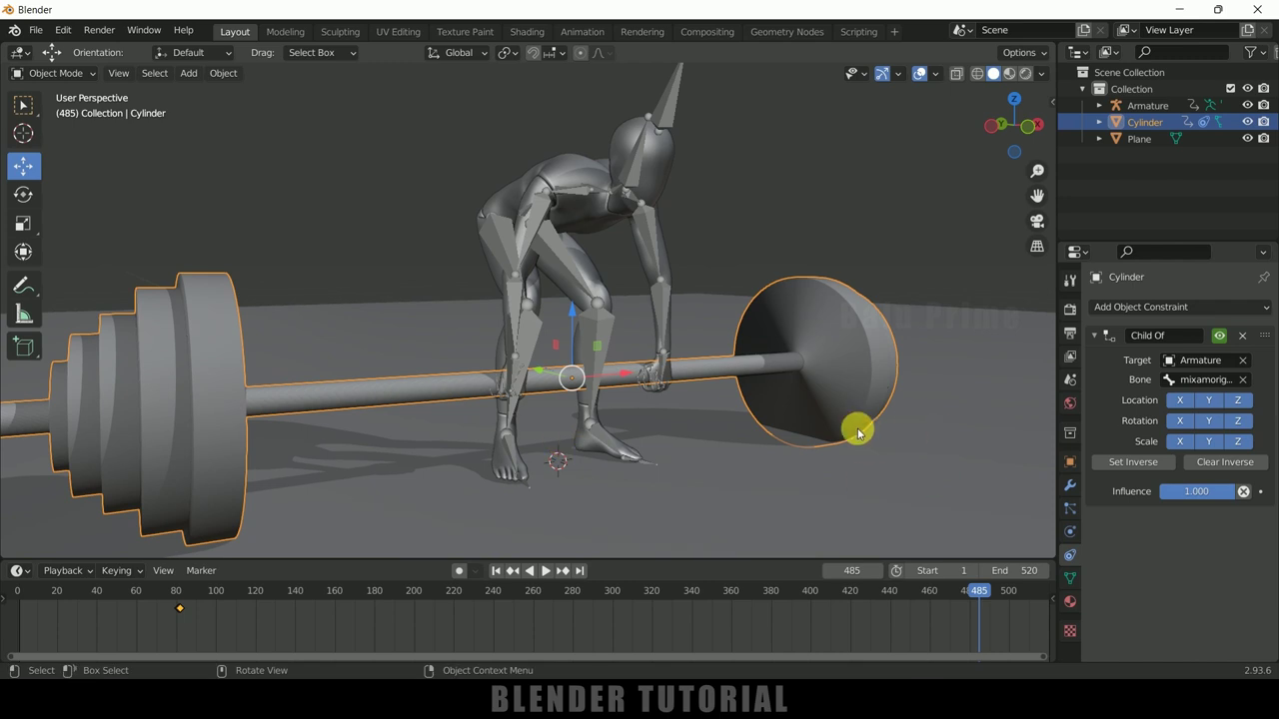
click(1235, 321)
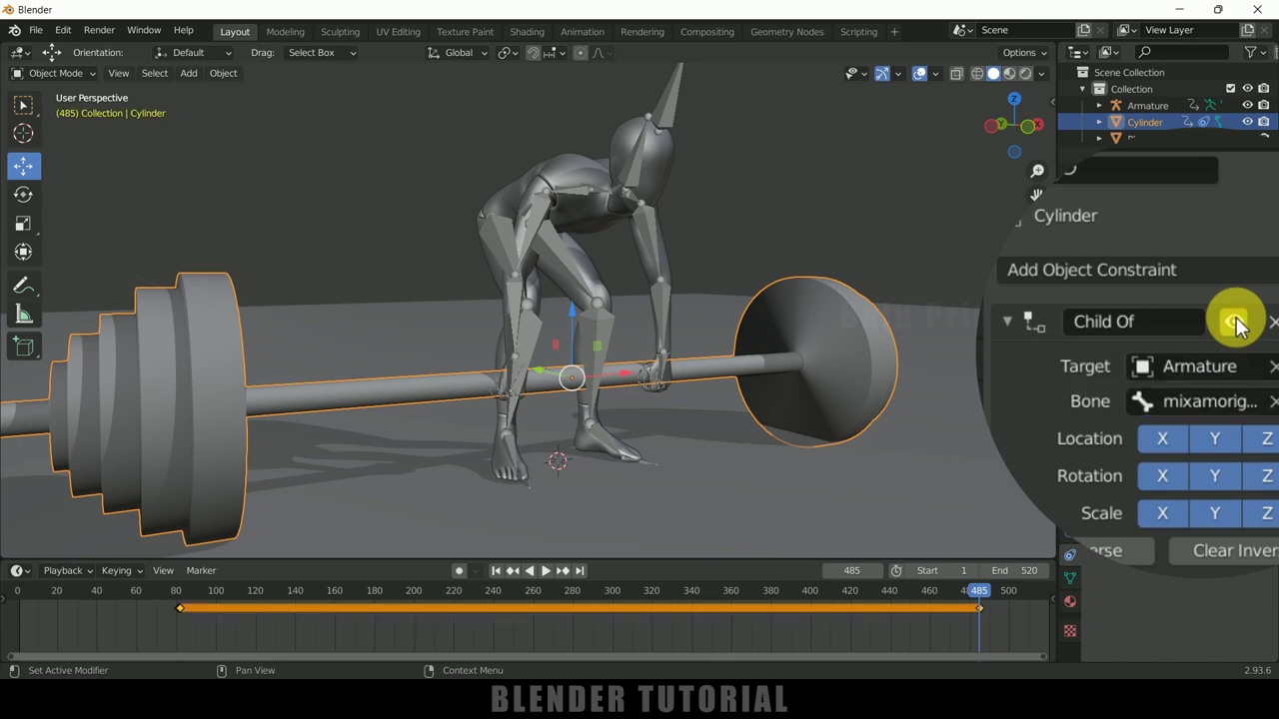
key(Right)
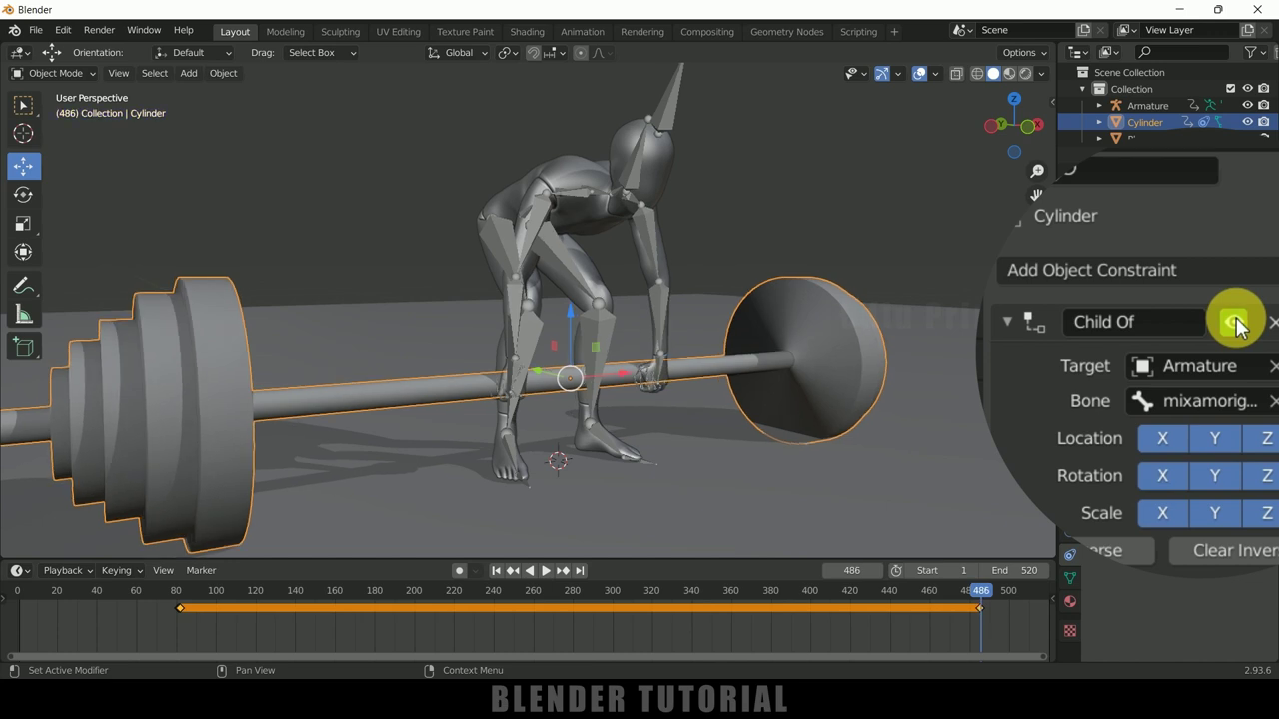
click(1235, 322)
Play and scrub the frames around 486 to check how the barbell is released from the hands
key(space)
drag(982, 593, 977, 598)
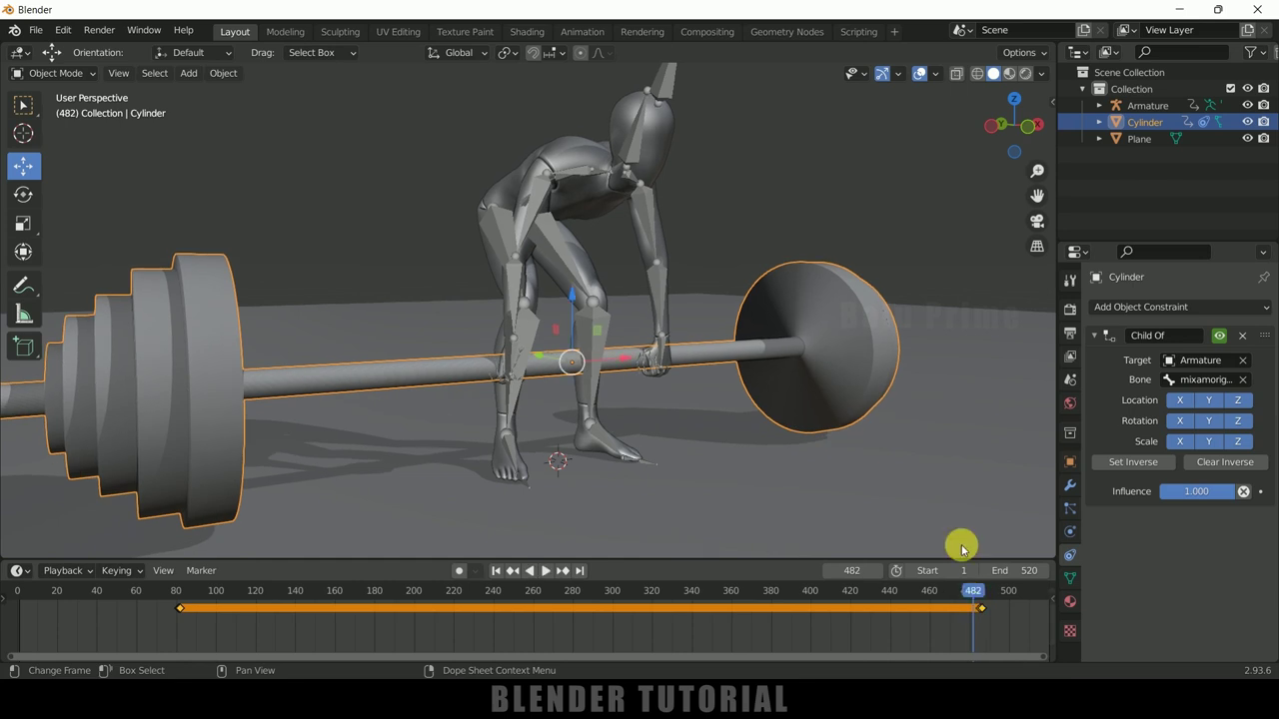
key(space)
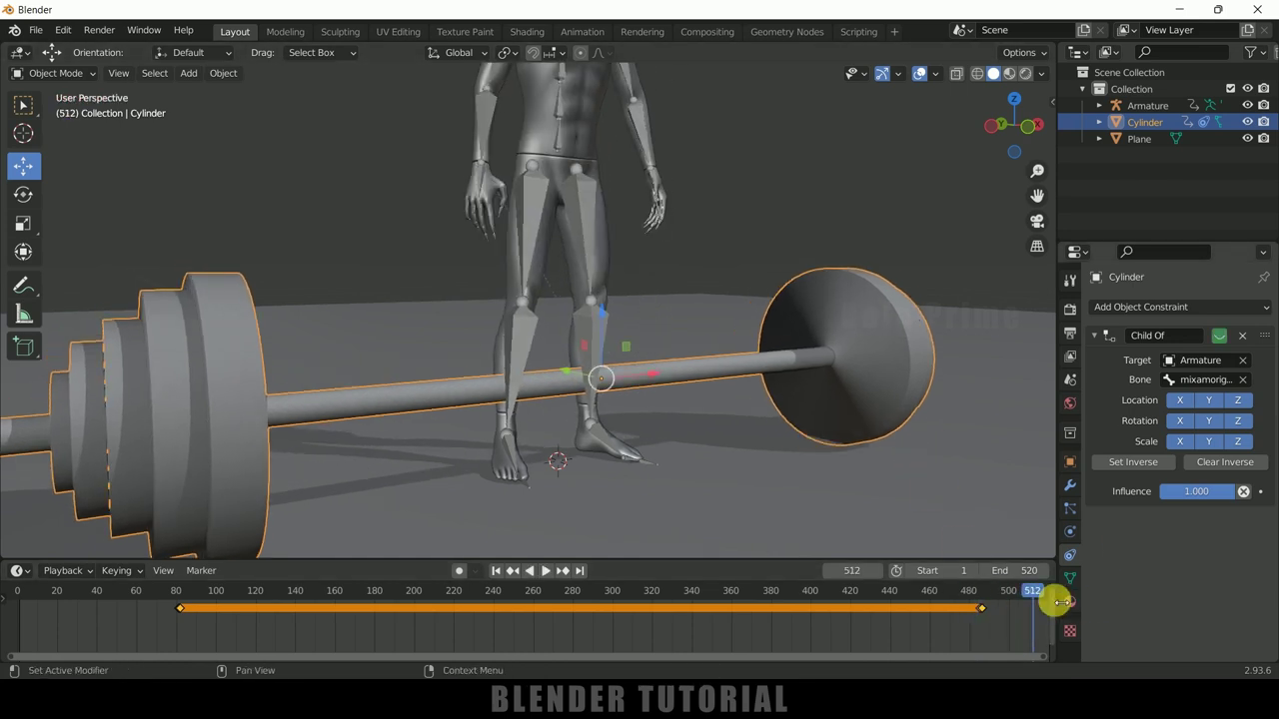
click(970, 596)
key(space)
mouse_move(965, 597)
mouse_down()
mouse_move(994, 604)
mouse_move(1028, 586)
mouse_move(980, 585)
mouse_up()
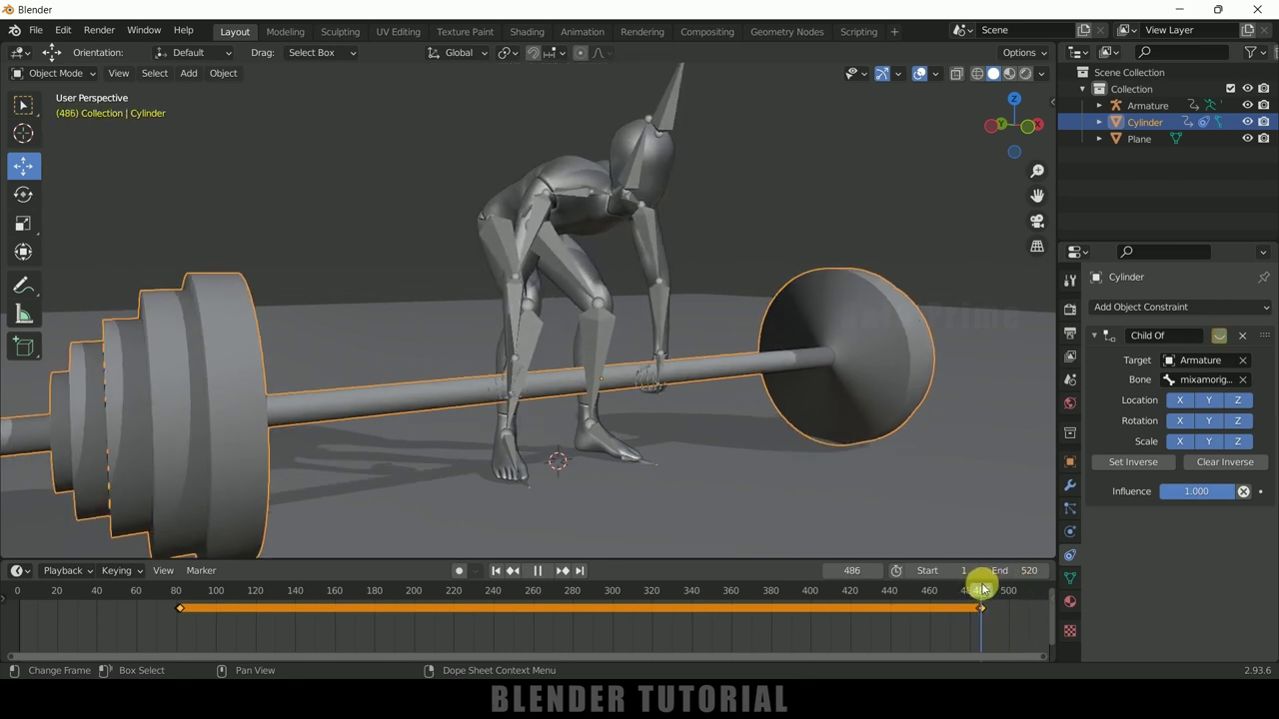
Hide the armature in the viewport so only the character mesh and barbell are displayed
scroll(721, 379, up, 6)
scroll(857, 419, down, 6)
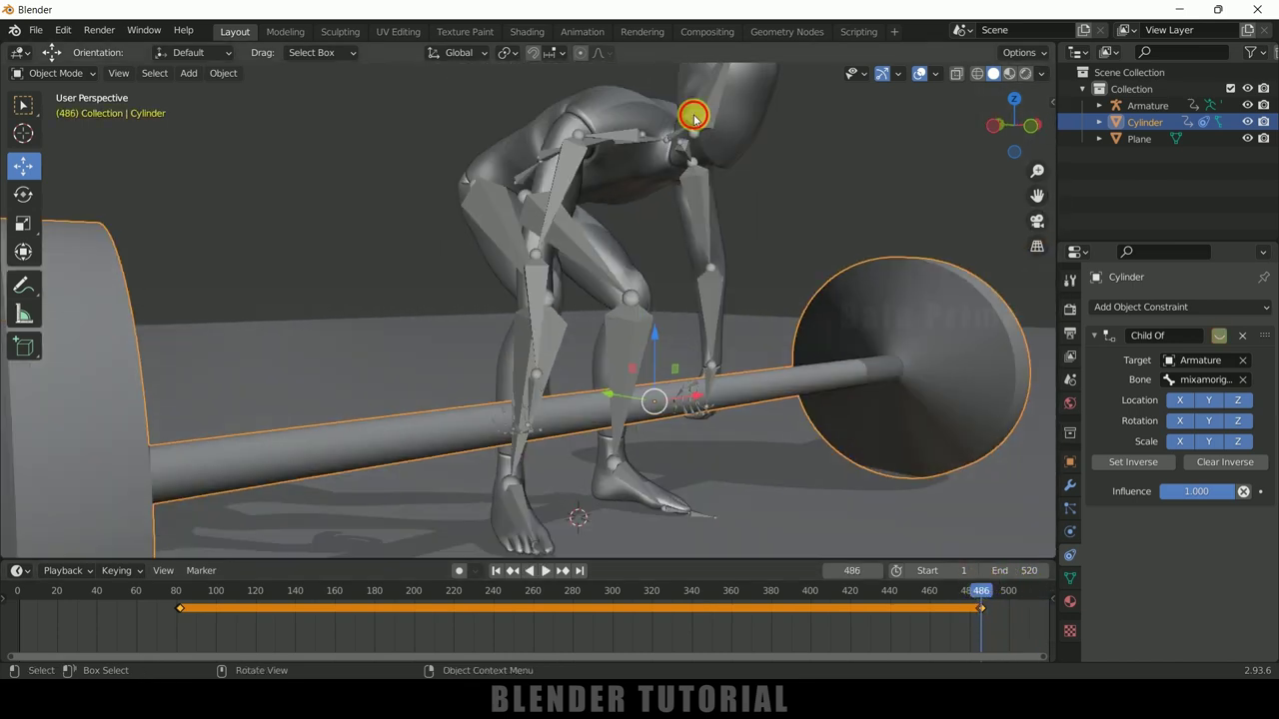
click(1147, 105)
click(1246, 105)
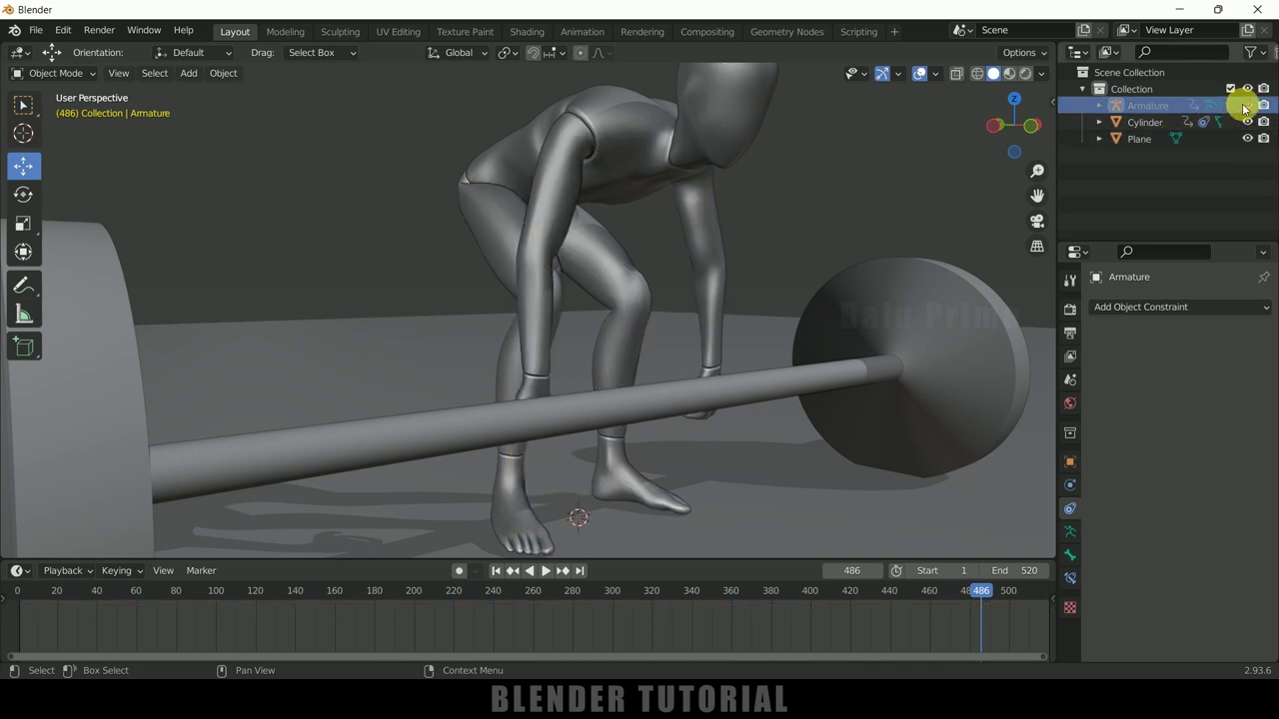
Compare the barbell's position at frames 485 and 486, and insert a Location keyframe for it at frame 485
click(905, 331)
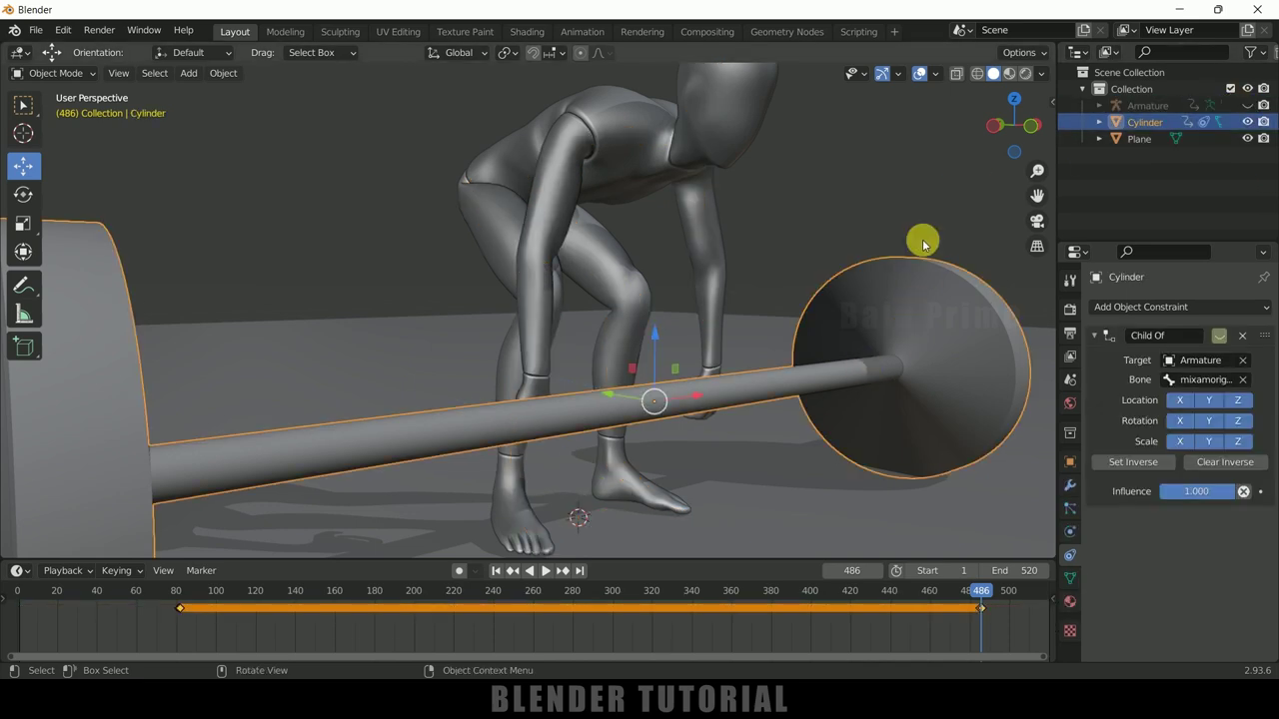
key(Left)
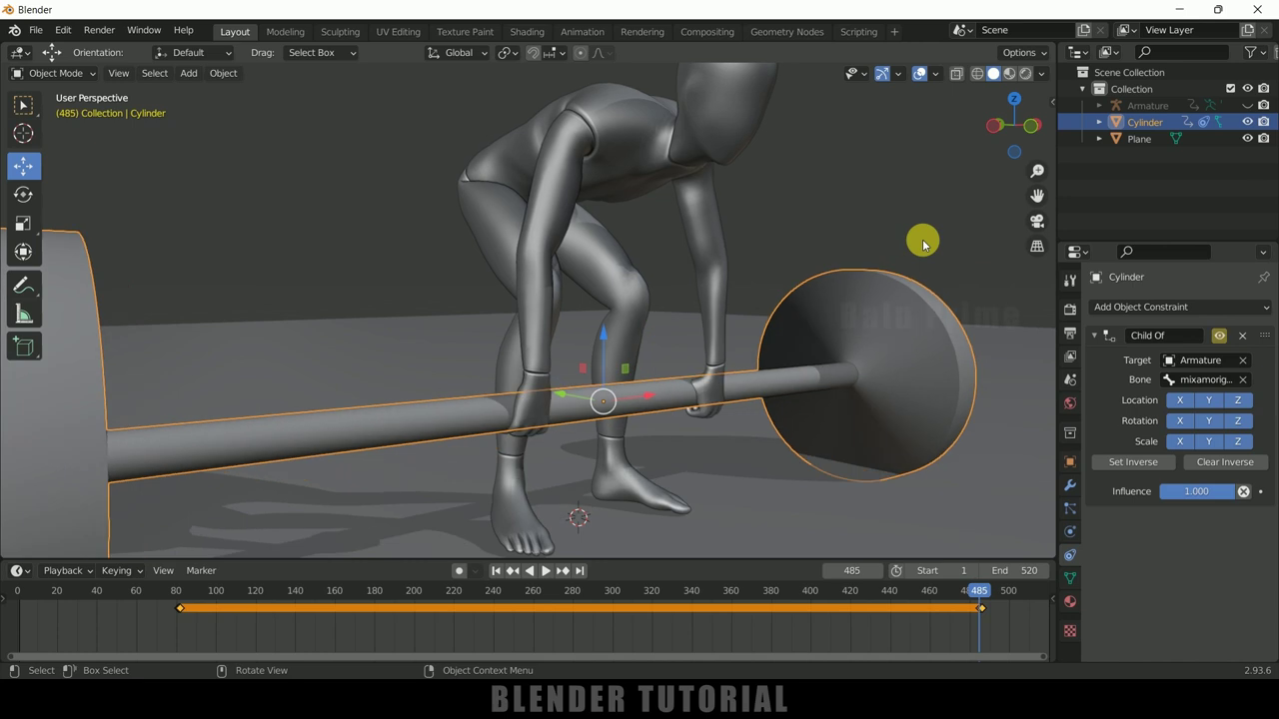
key(Right)
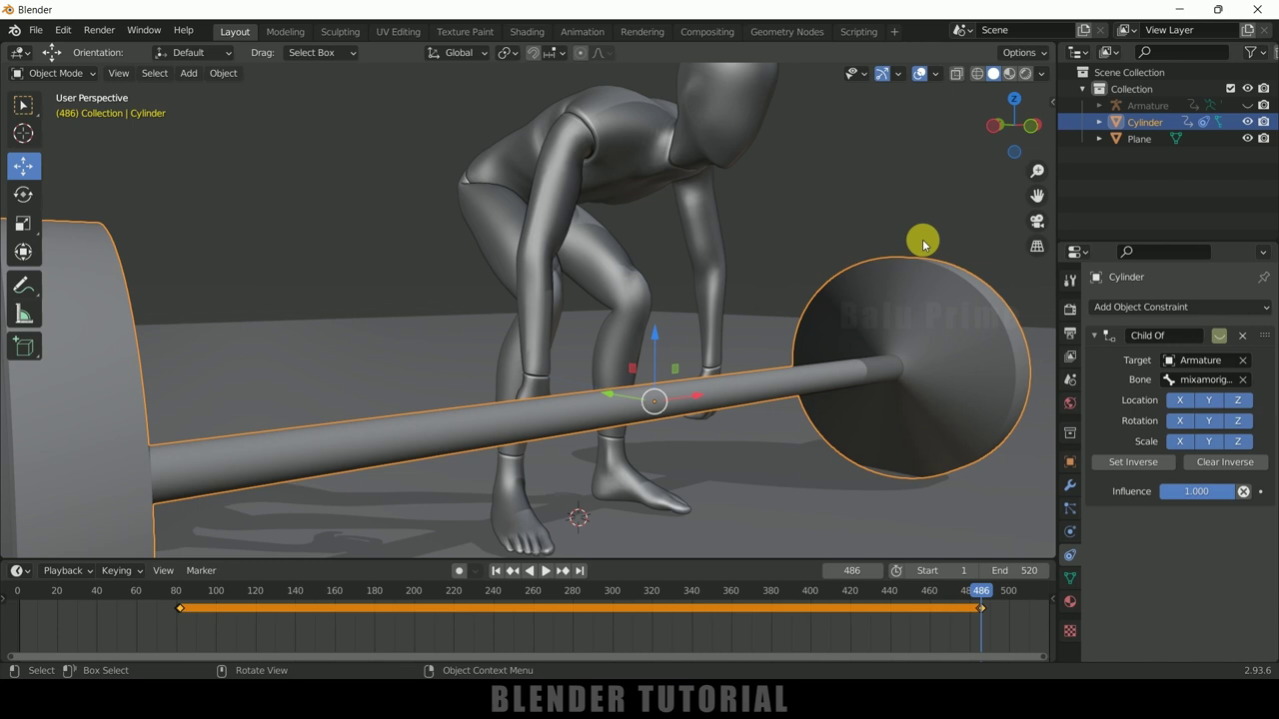
key(Left)
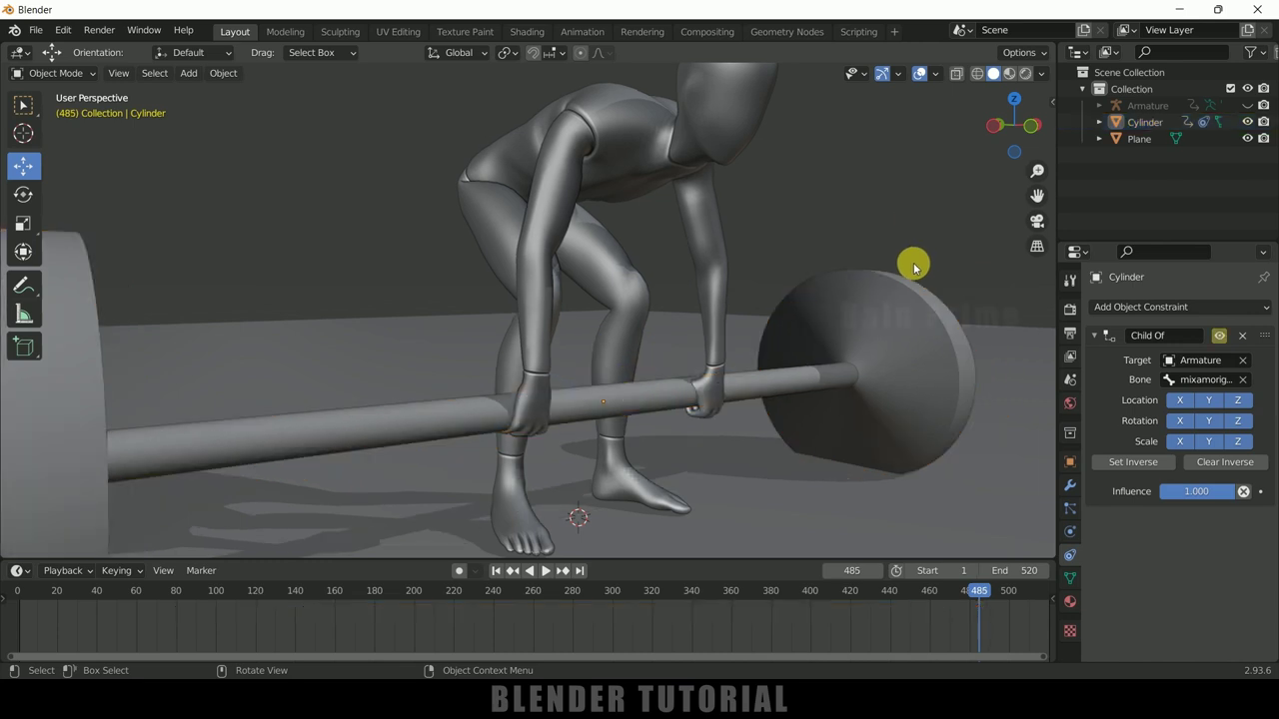
key(i)
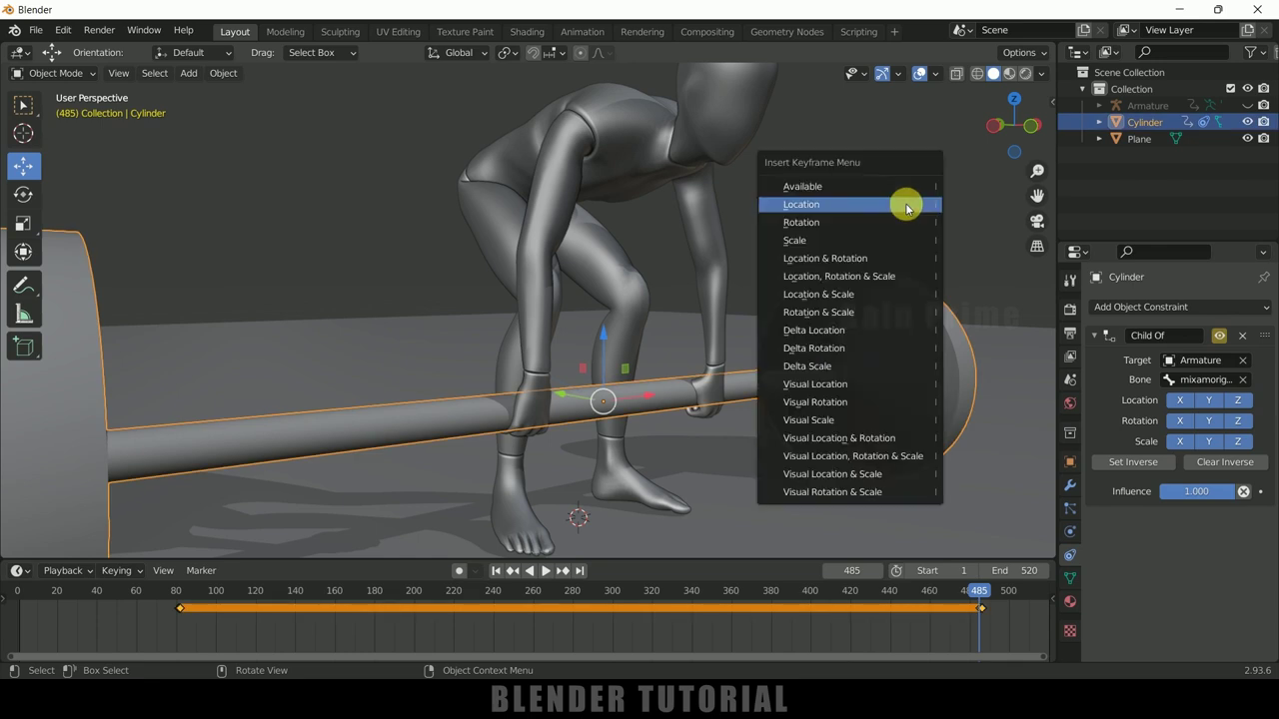
click(856, 205)
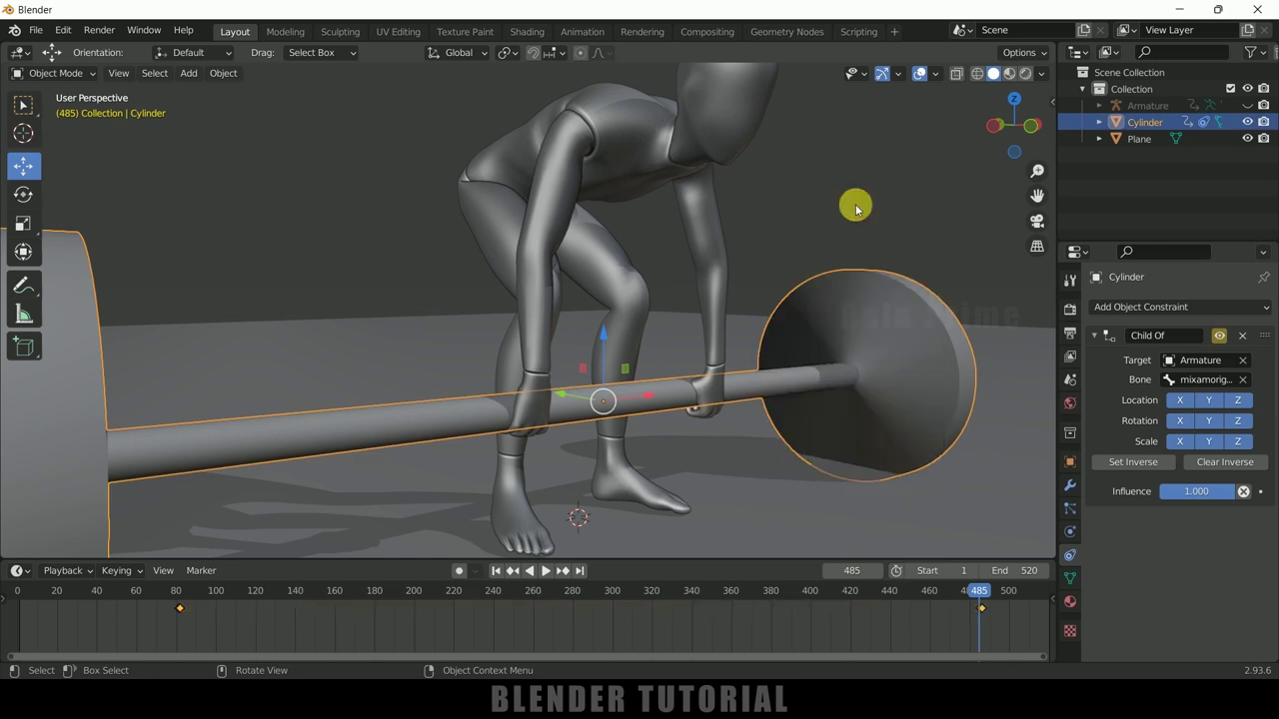
At frame 486, move the barbell about 0.437 m along global Y into the hands and insert a Location keyframe
key(Right)
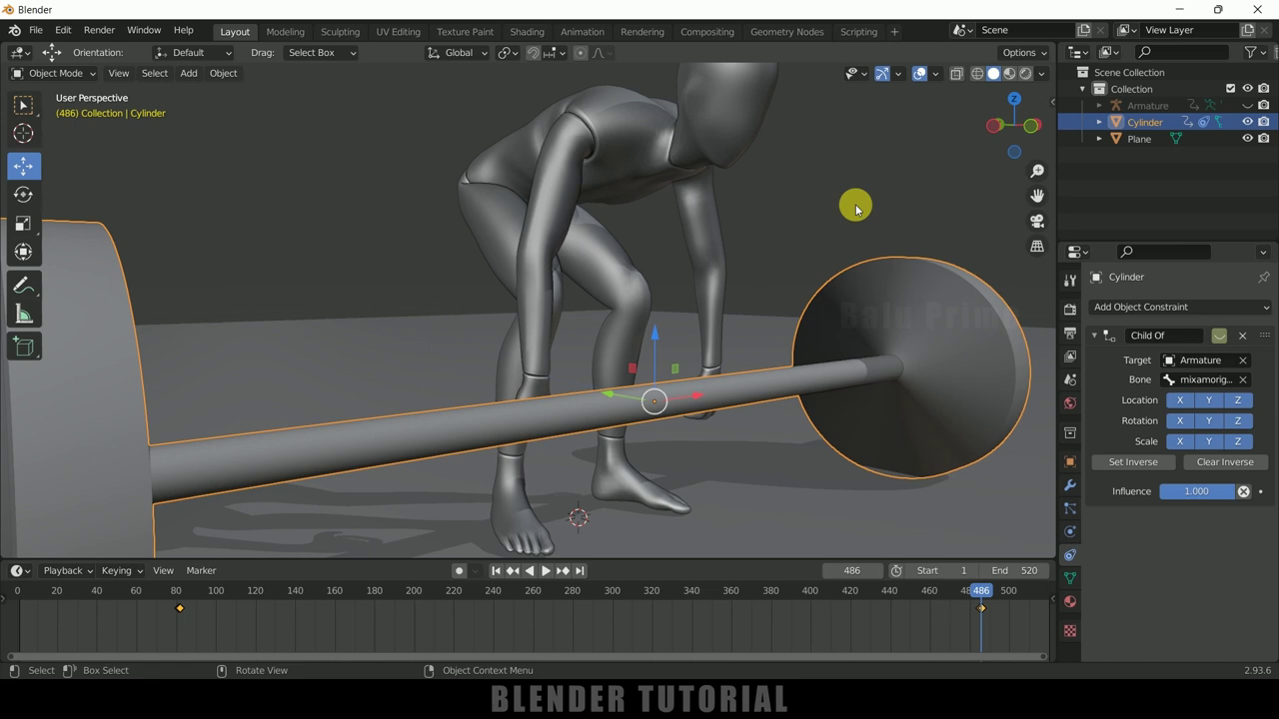
drag(609, 397, 566, 388)
key(i)
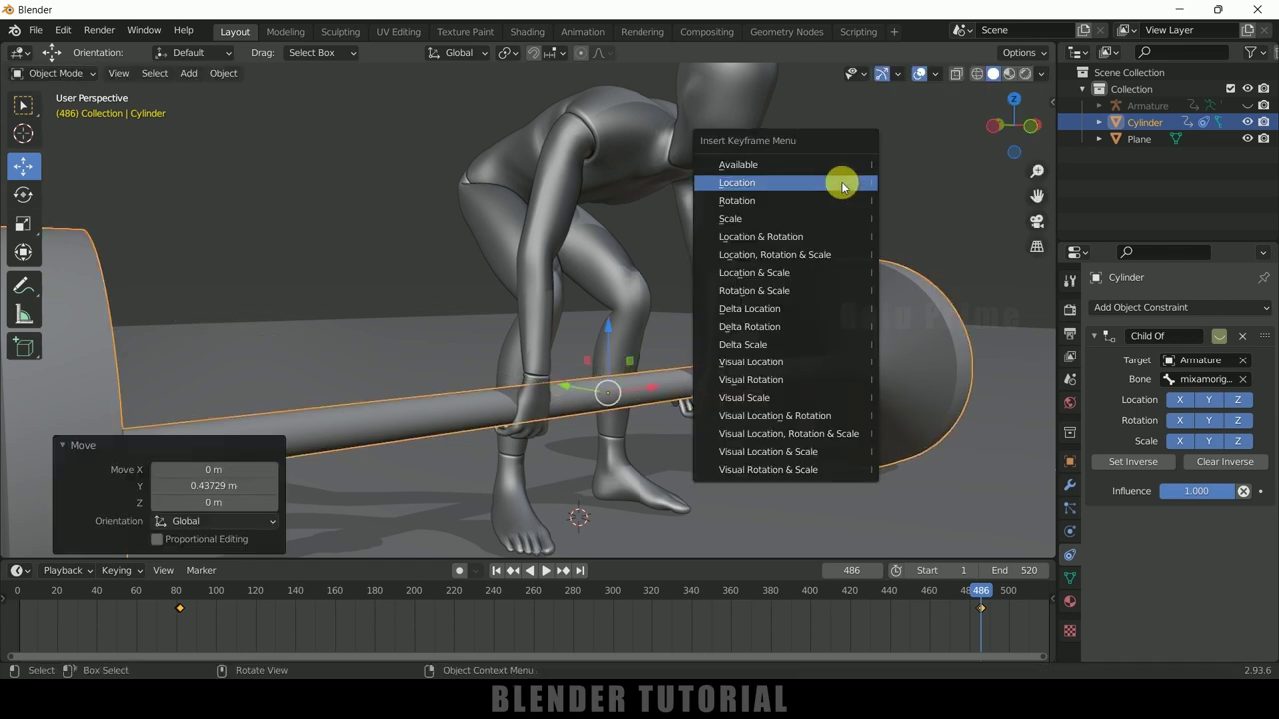
click(842, 182)
scroll(808, 229, down, 5)
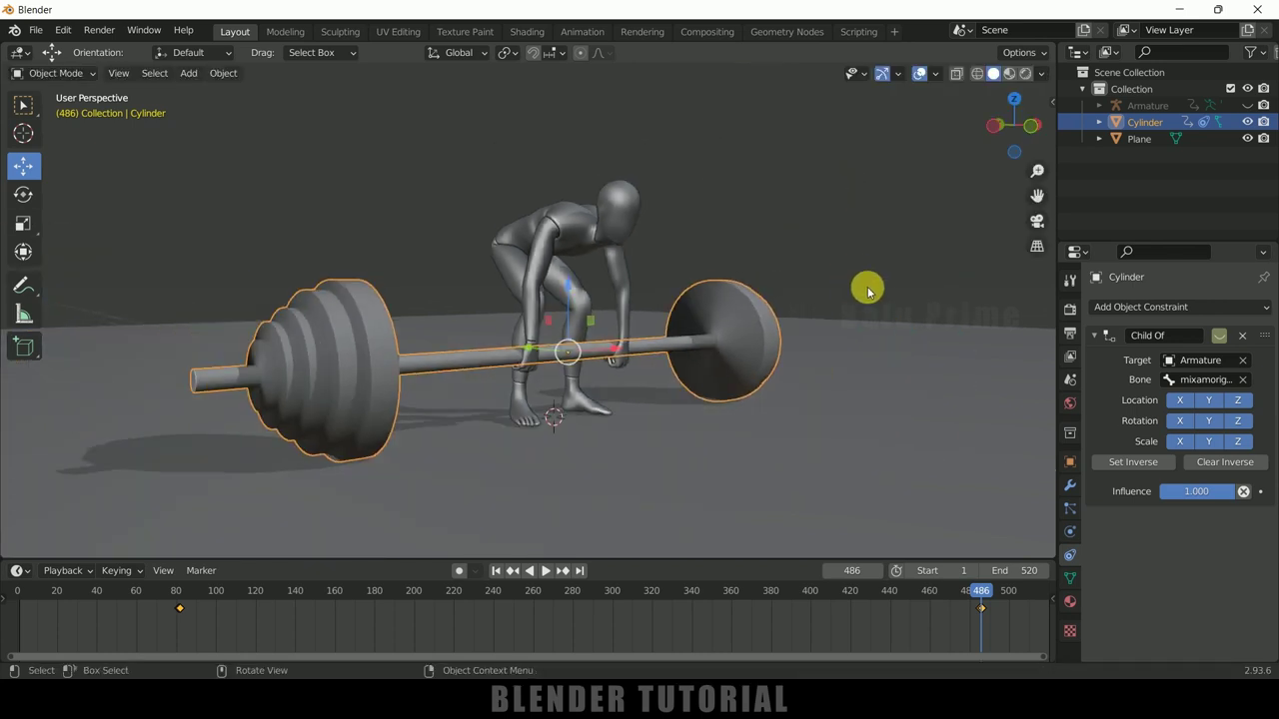
Play the animation from the first frame and inspect the full lift from several angles, stopping at frame 195
click(496, 571)
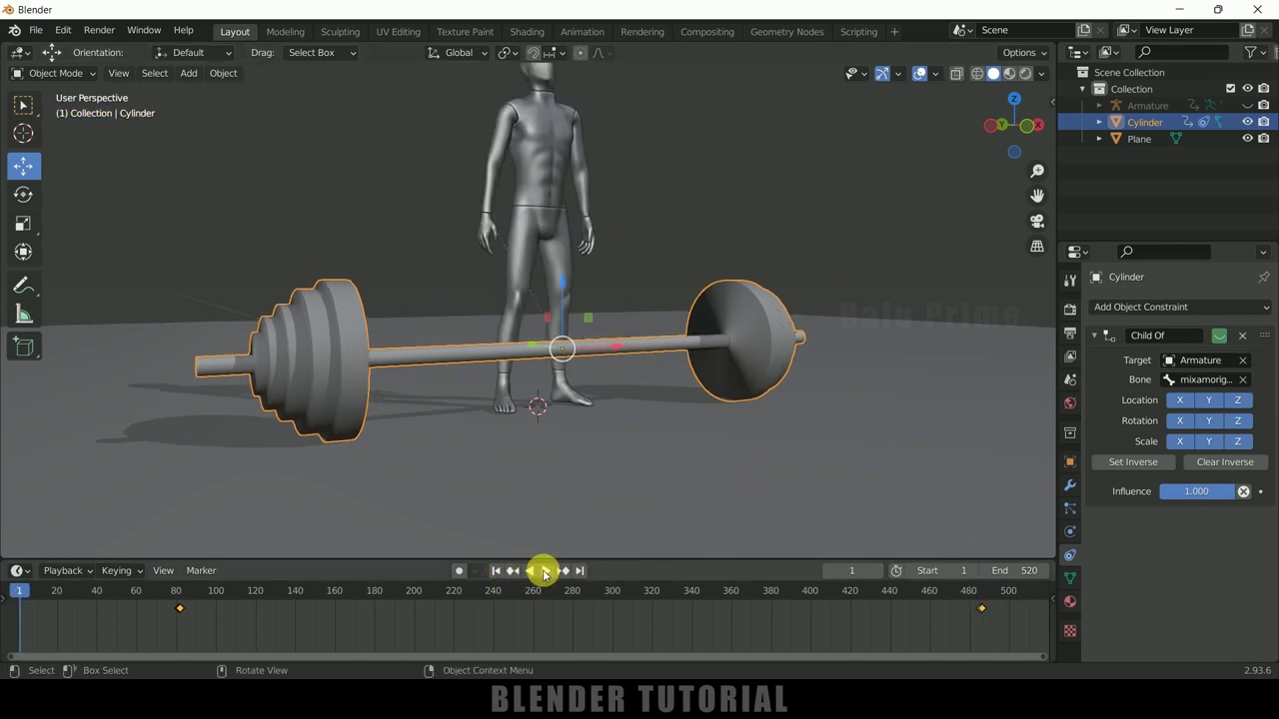
click(545, 571)
scroll(770, 409, down, 3)
middle_drag(770, 409, 737, 411)
scroll(738, 413, up, 1)
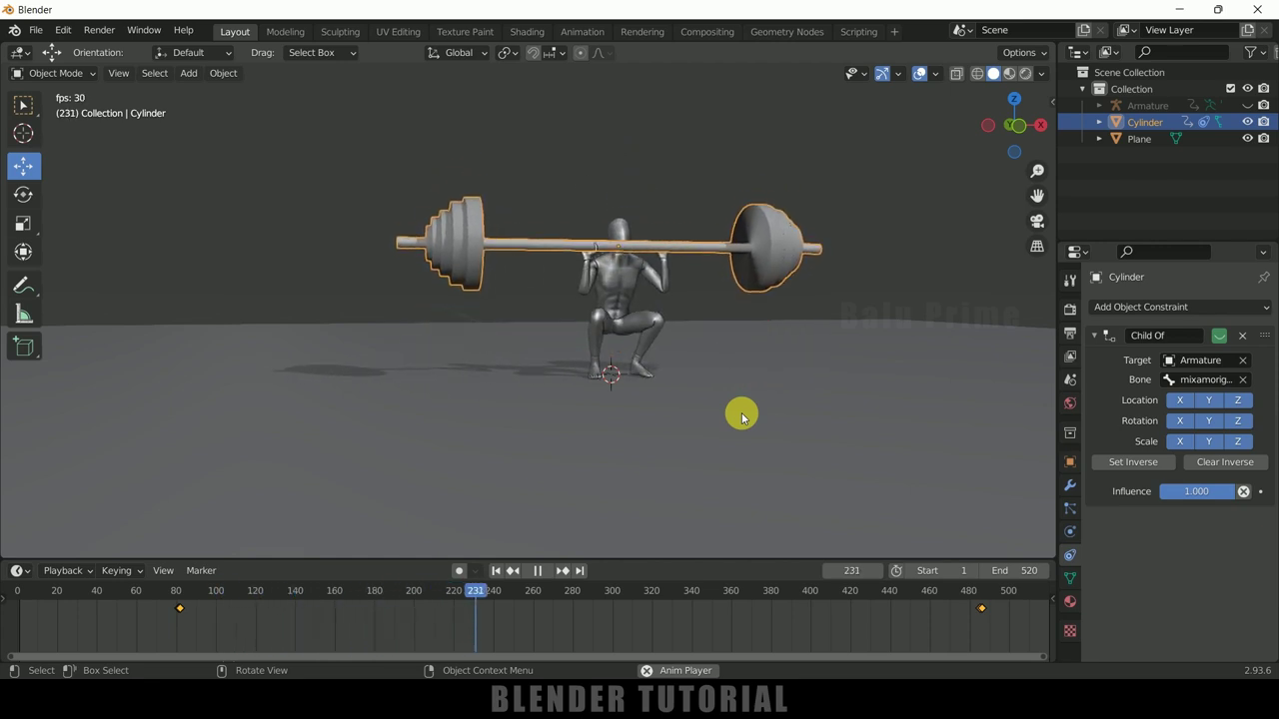
middle_drag(745, 379, 728, 346)
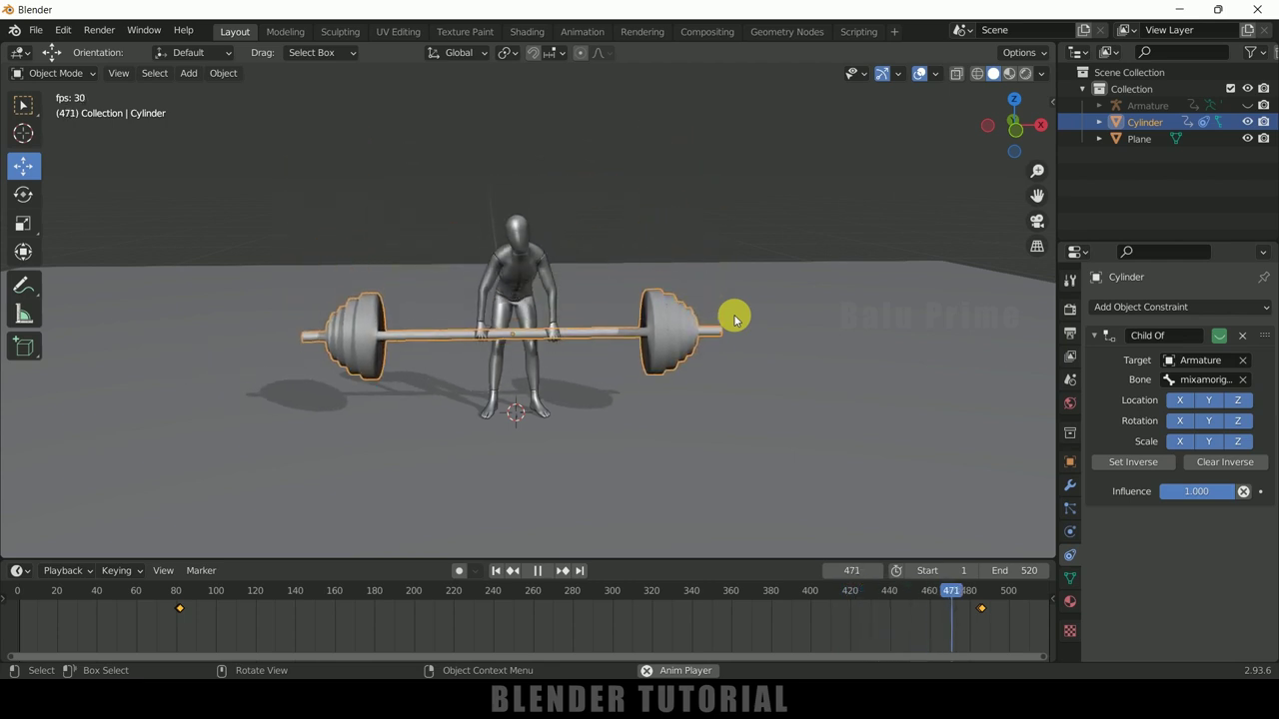
middle_drag(551, 377, 617, 436)
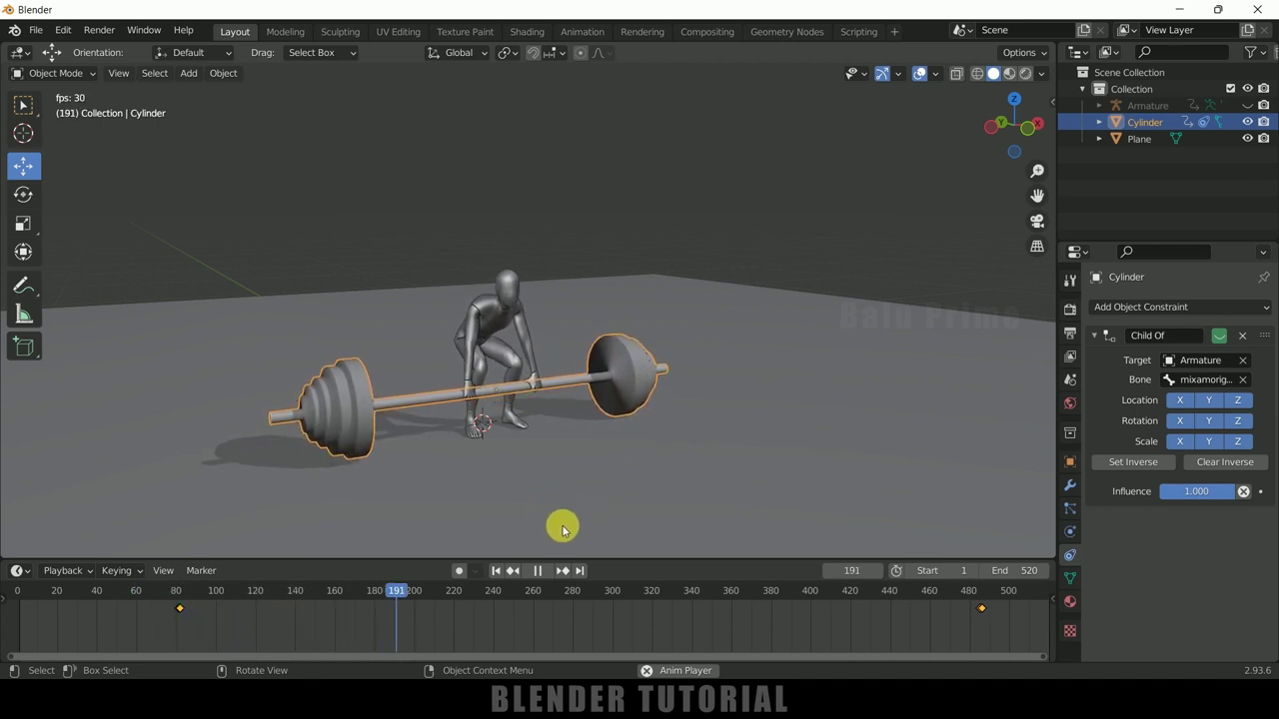
click(538, 570)
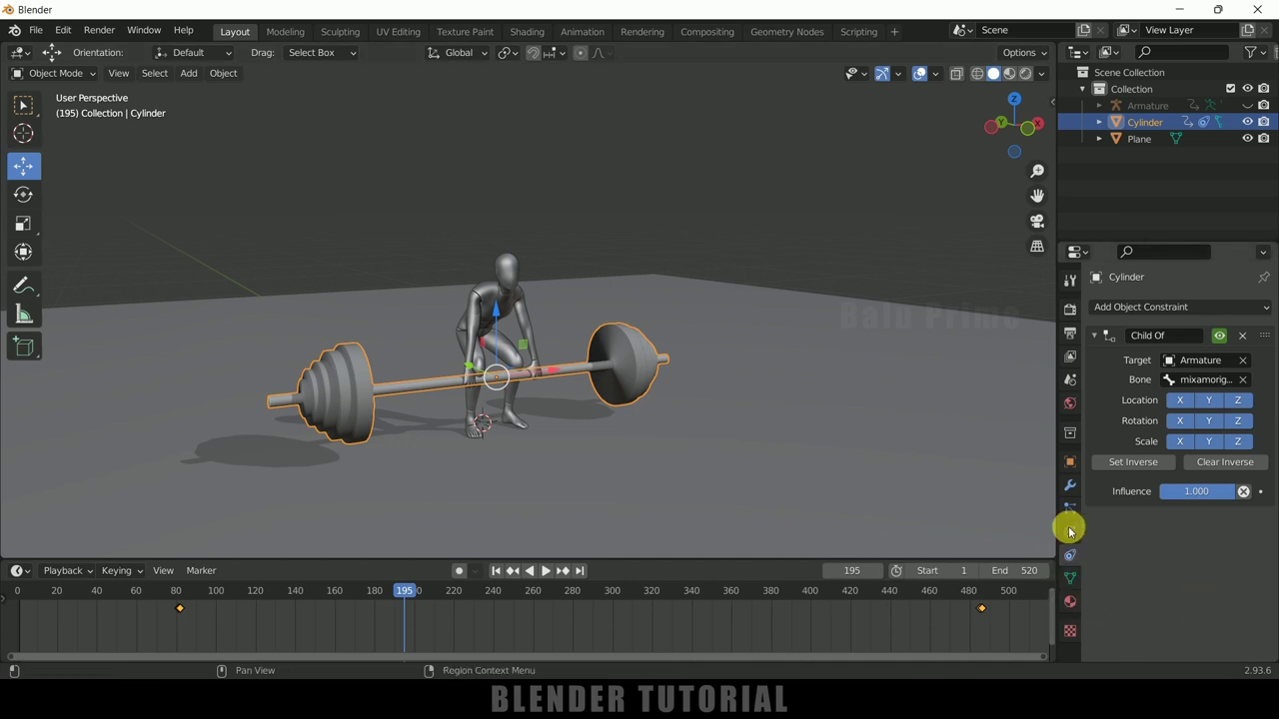
Enable Auto Smooth at 30° for the barbell mesh's normals and replay the animation
click(1069, 578)
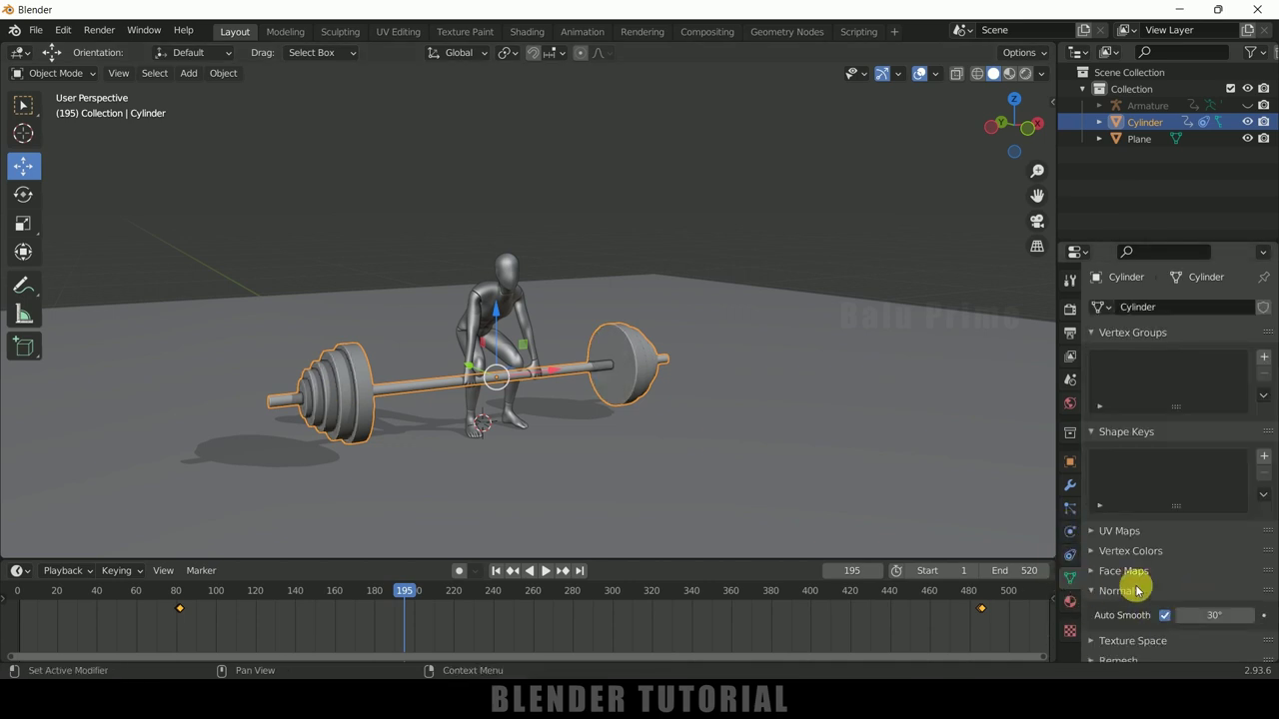
click(543, 571)
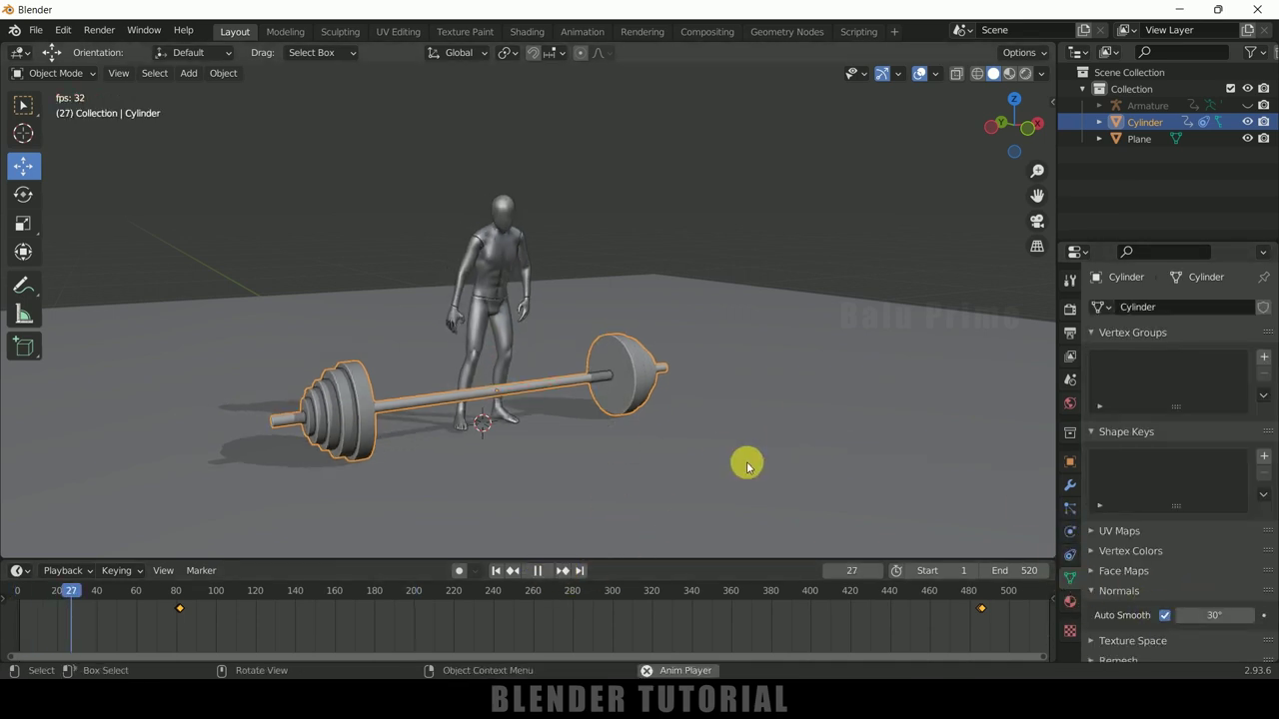